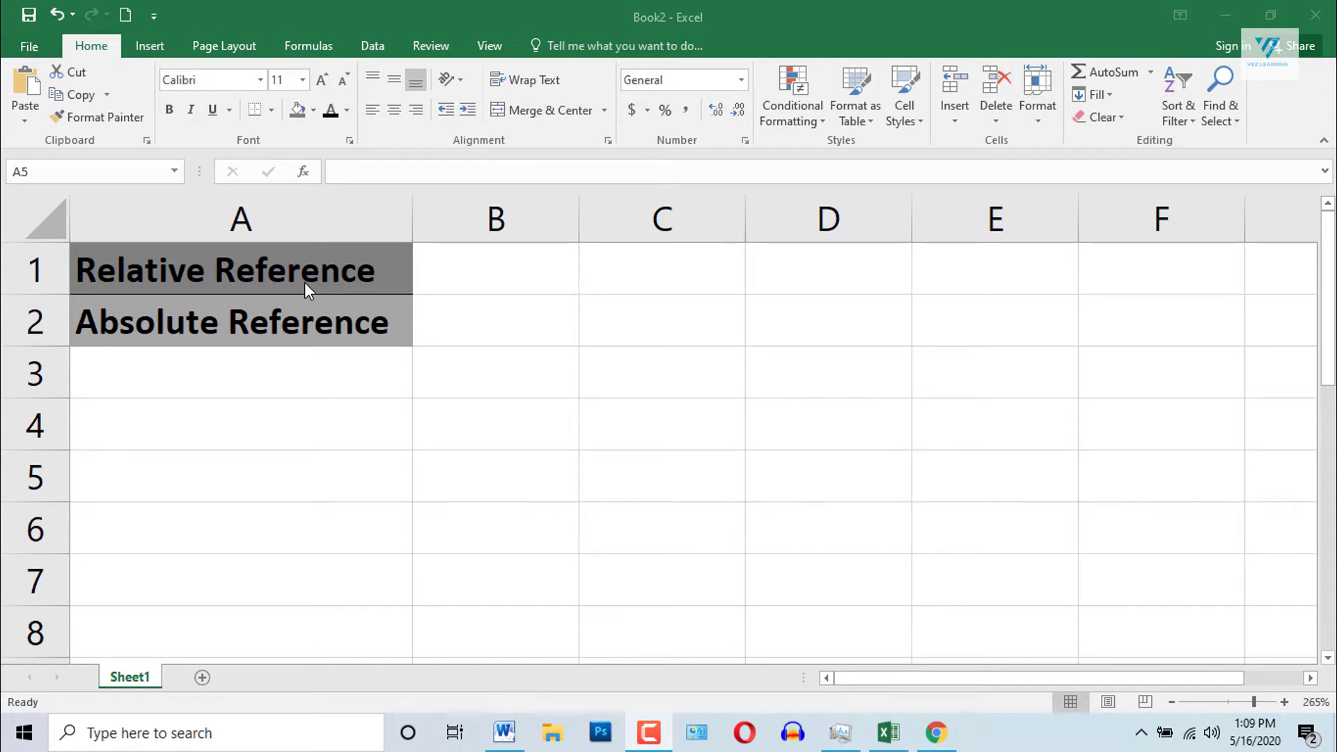
Enter 34 in cell C4 and abc in cell C5
left_click(302, 49)
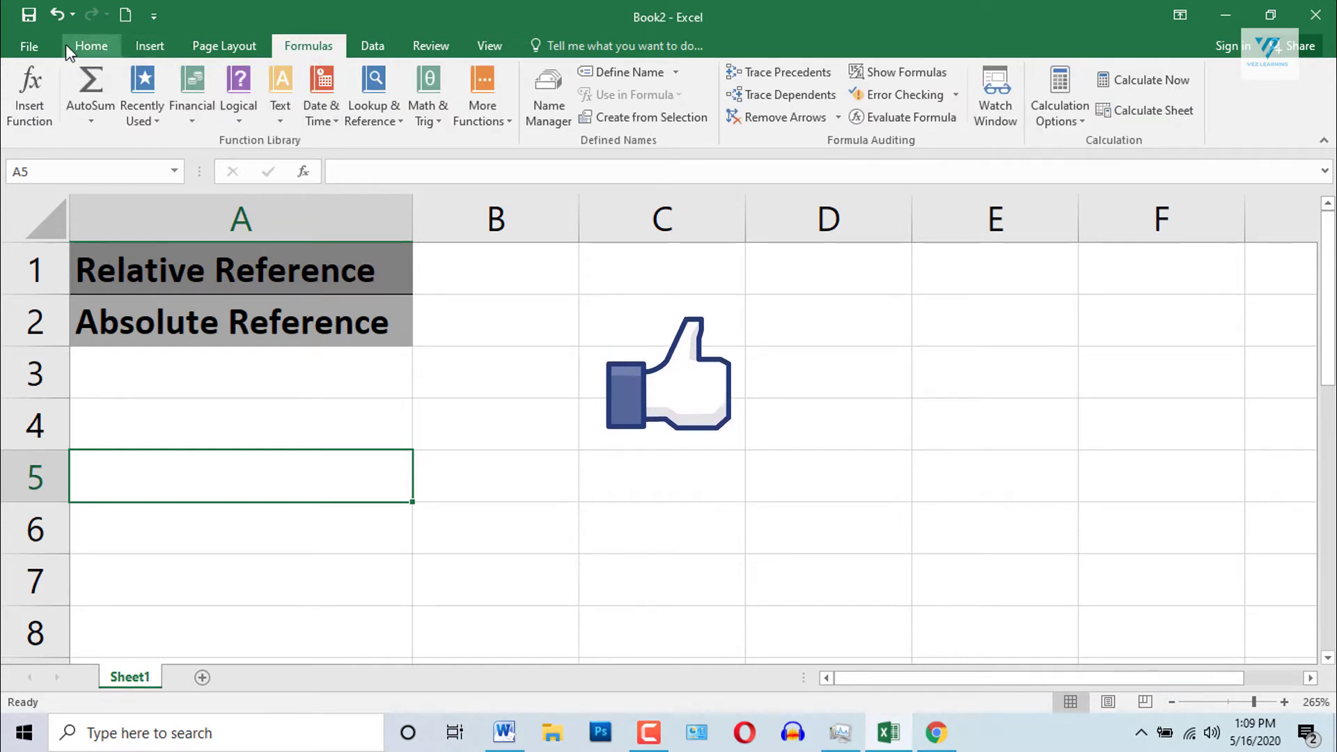
left_click(91, 46)
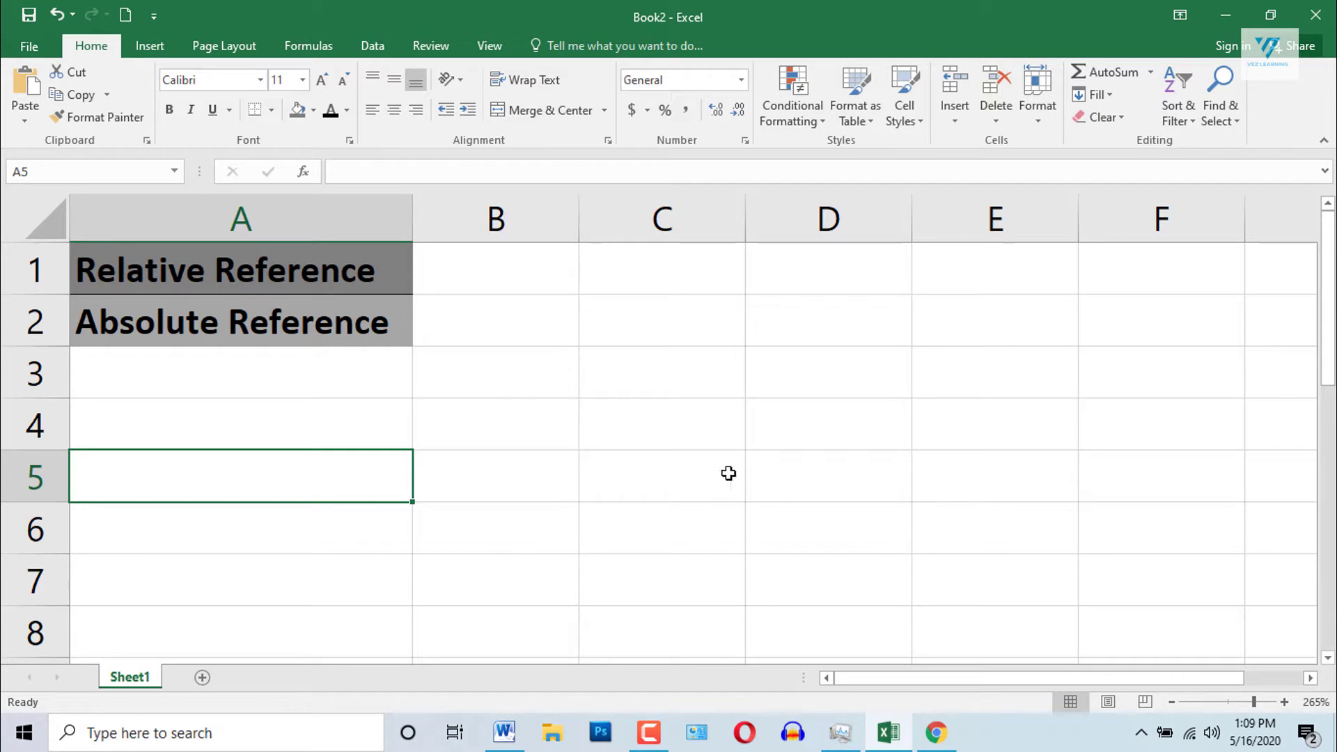
left_click(262, 268)
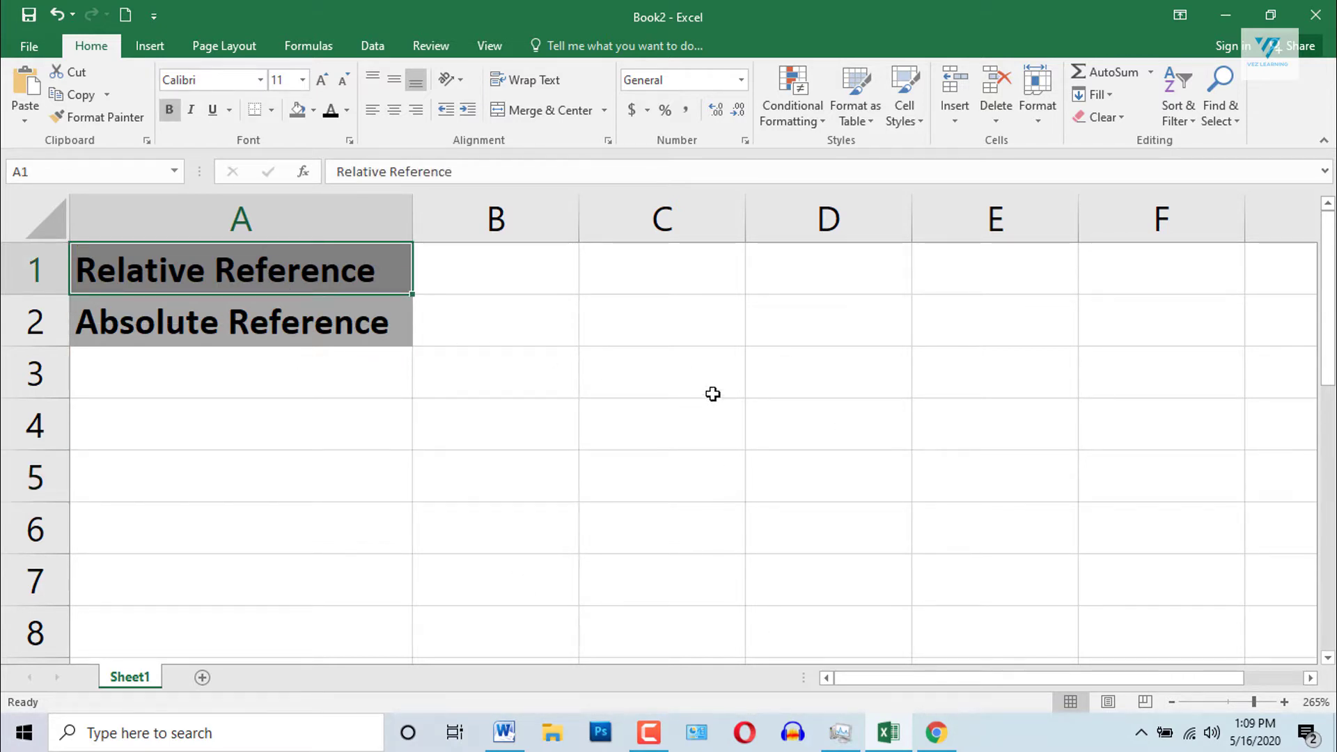
left_click(690, 394)
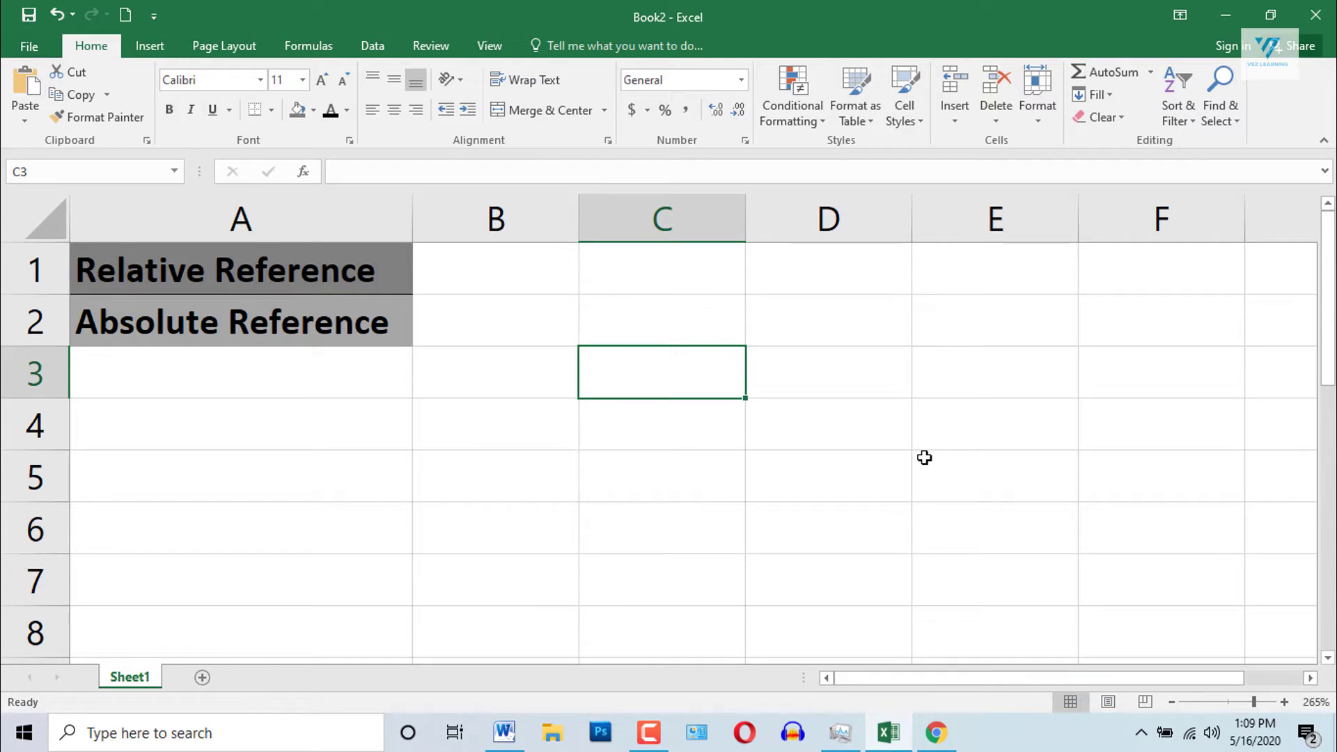
key("Down")
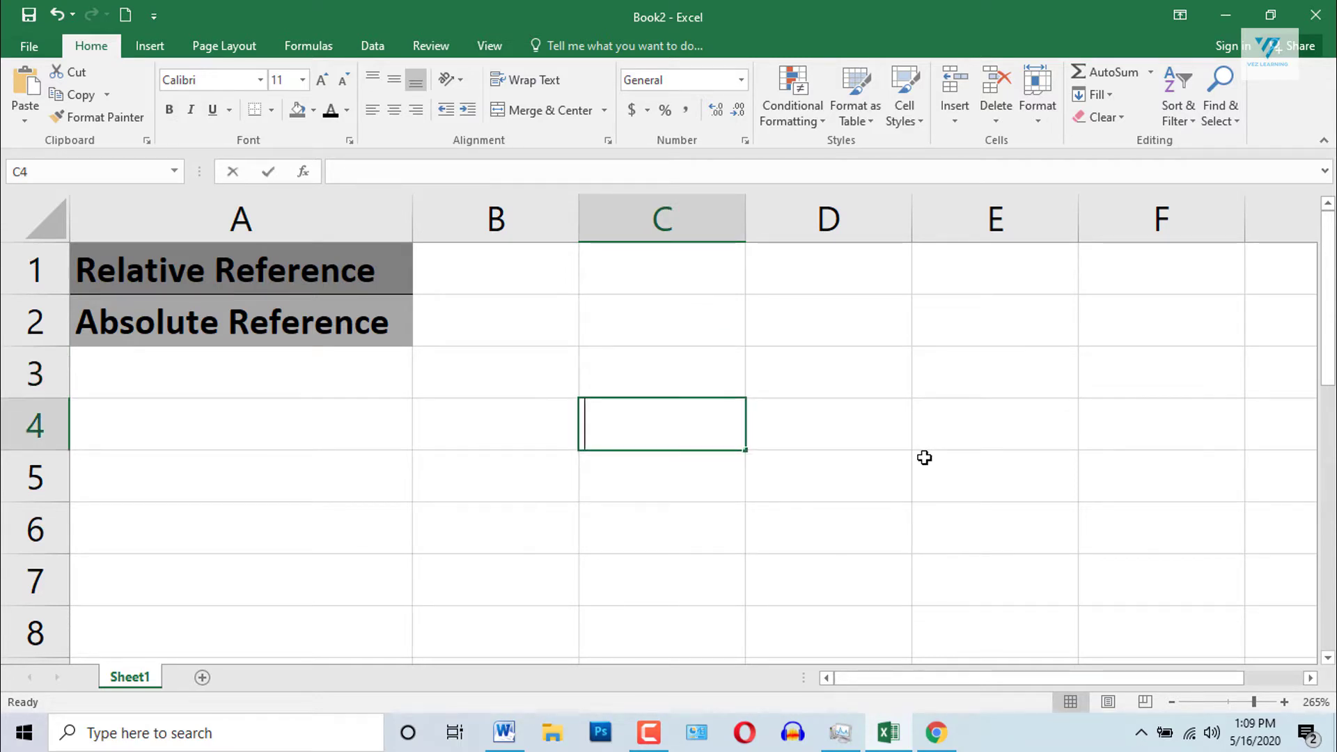
type("34")
key("Return")
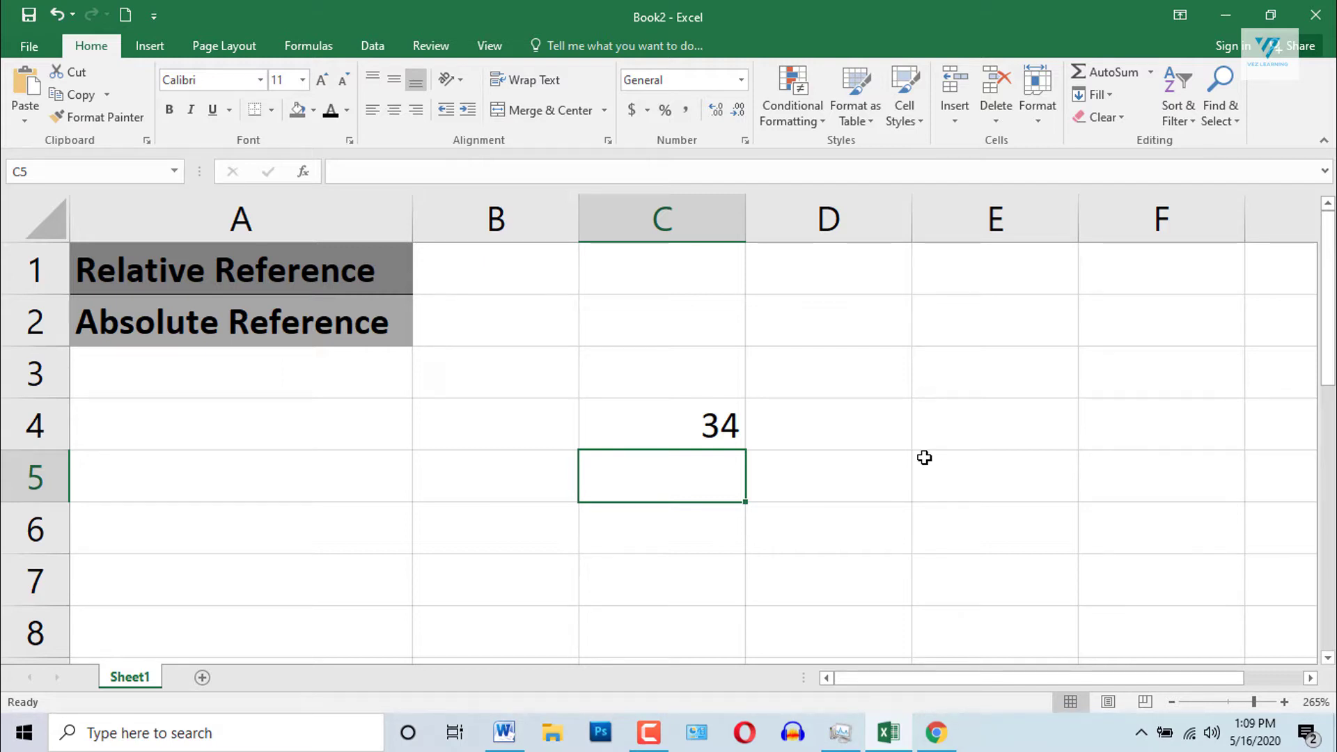
type("abc")
key("Return")
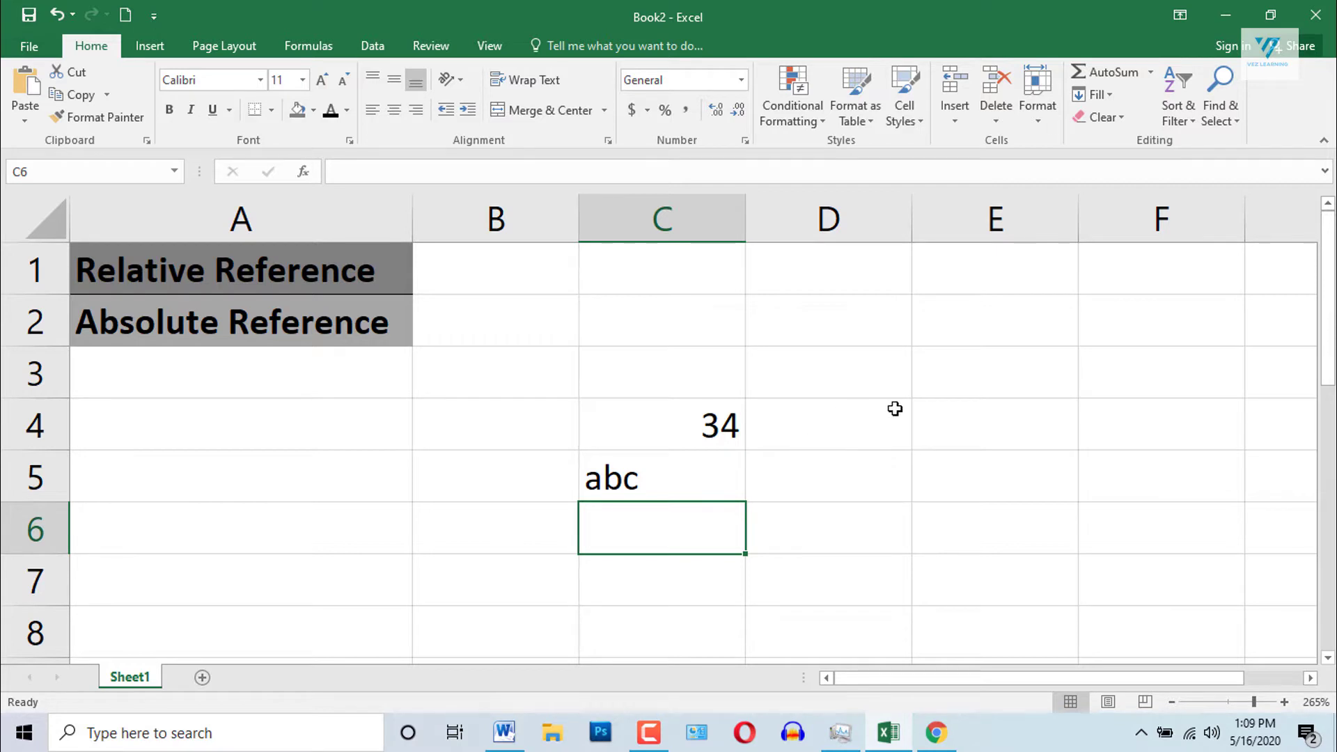
Enter the value 3 in cell D3
left_click(875, 424)
left_click(879, 365)
type("3")
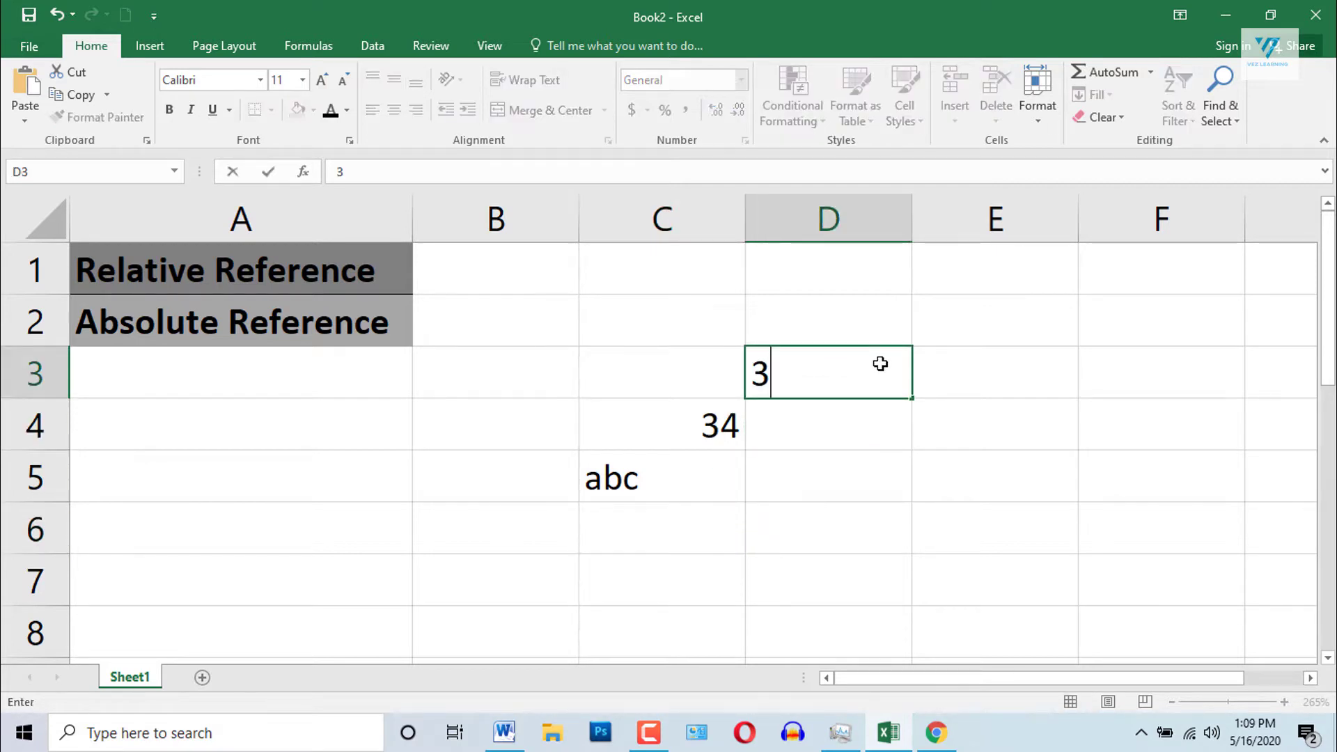
key("Return")
left_click(723, 422)
left_click(808, 374)
left_click(627, 473)
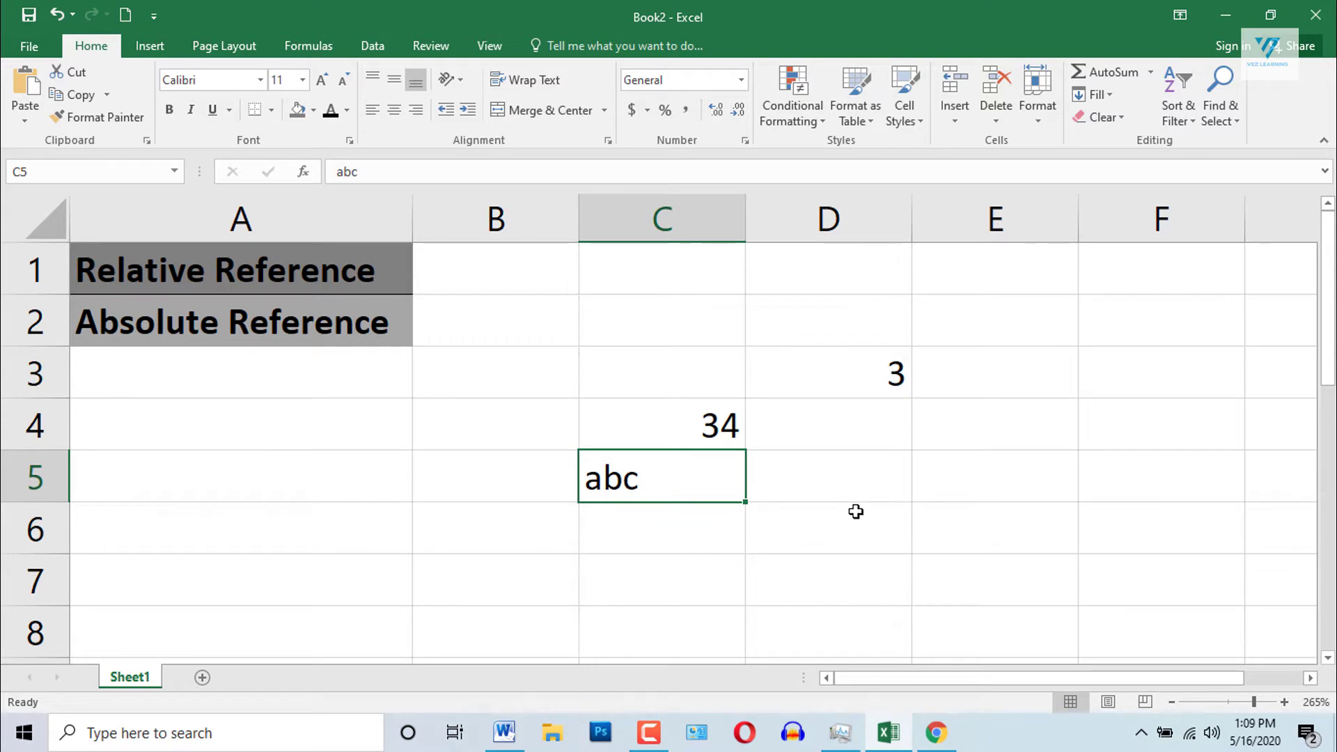
Insert today's date in D5 and the current time in D6 with shortcuts
left_click(859, 468)
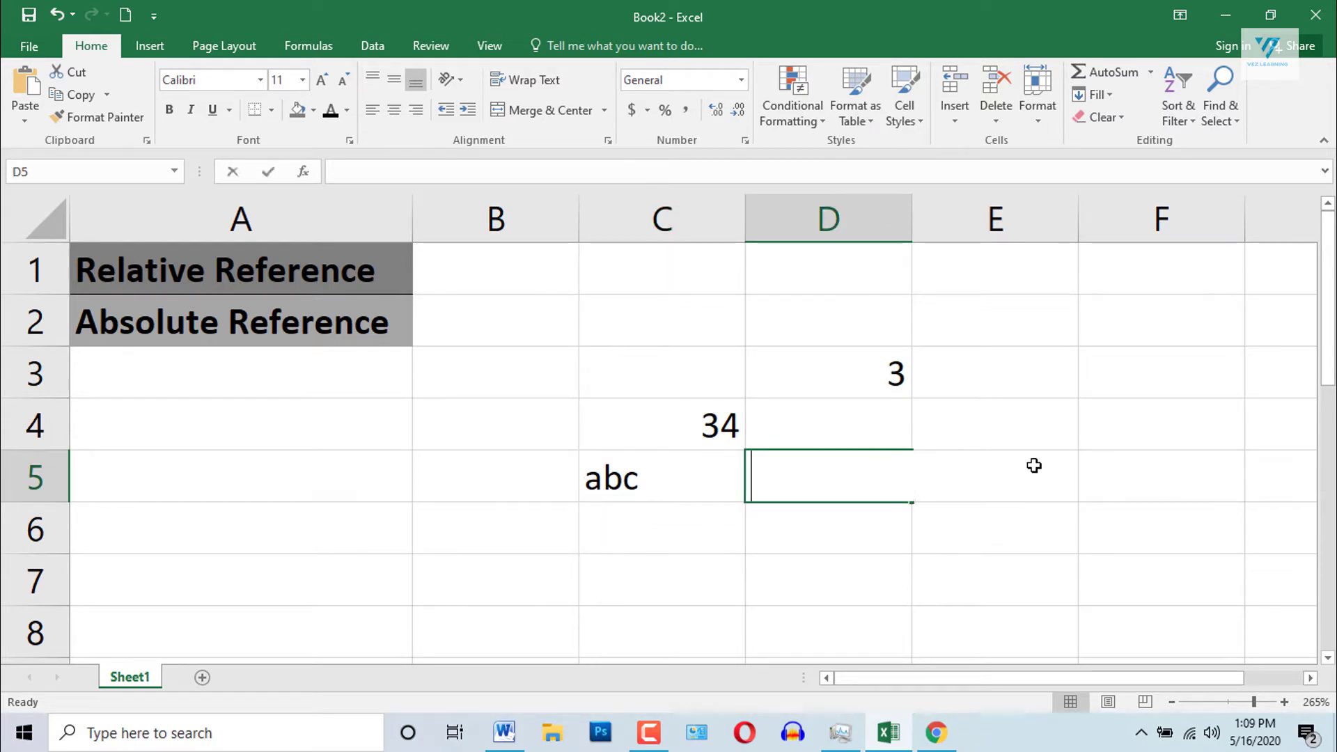
key("ctrl+semicolon")
key("Return")
key("ctrl+shift+semicolon")
key("Return")
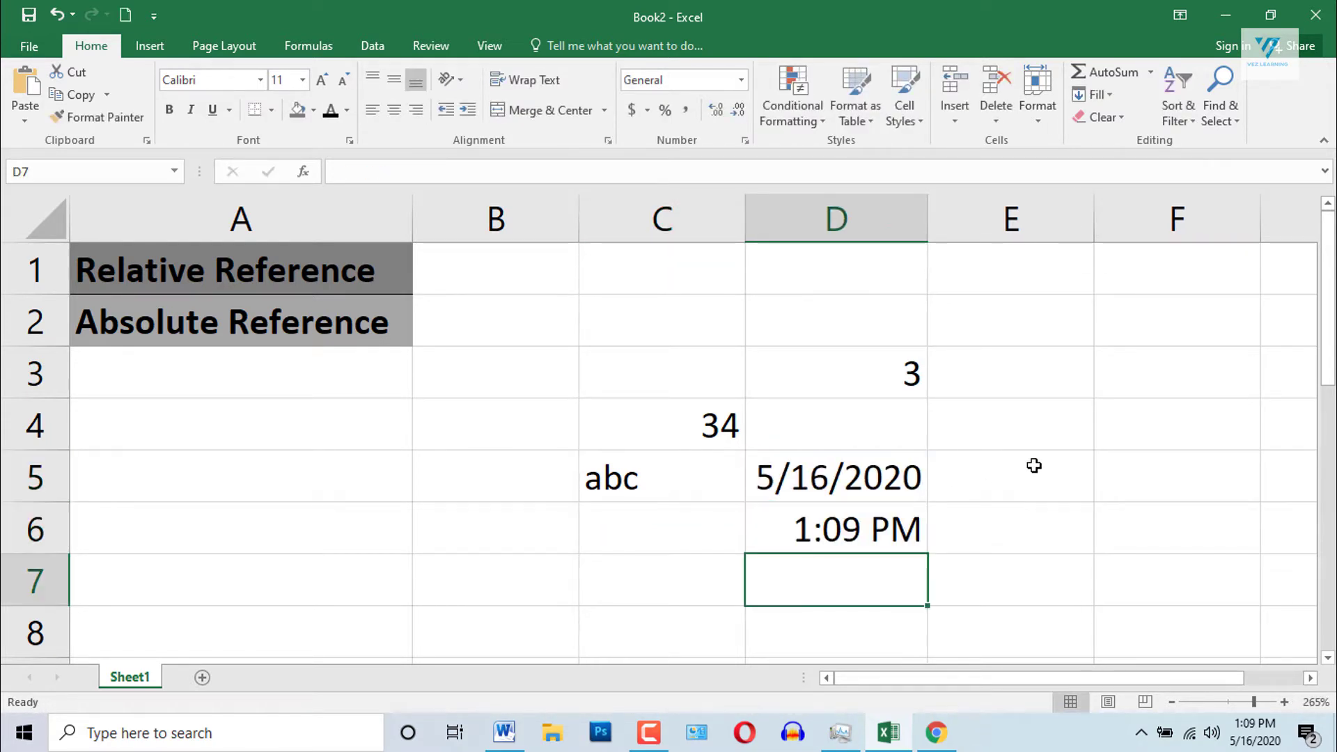
left_click(872, 479)
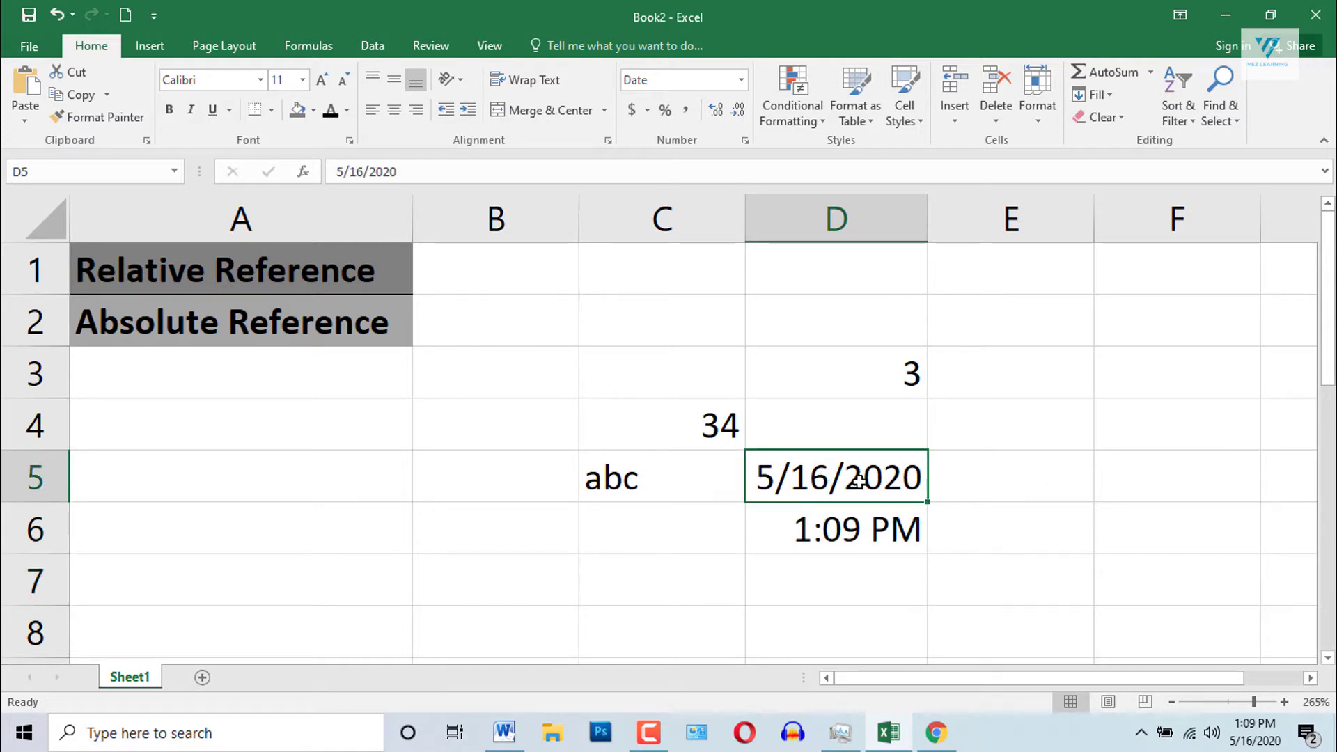
left_click(855, 550)
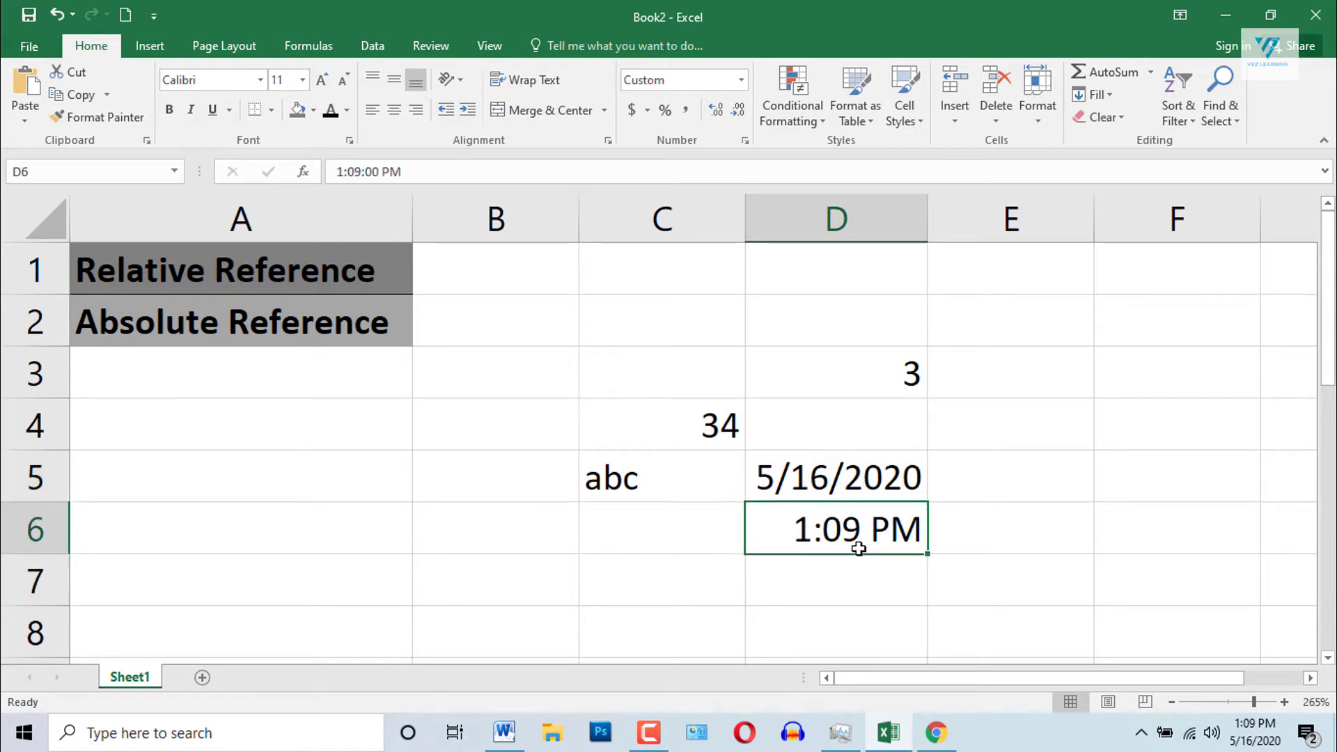
left_click(718, 434)
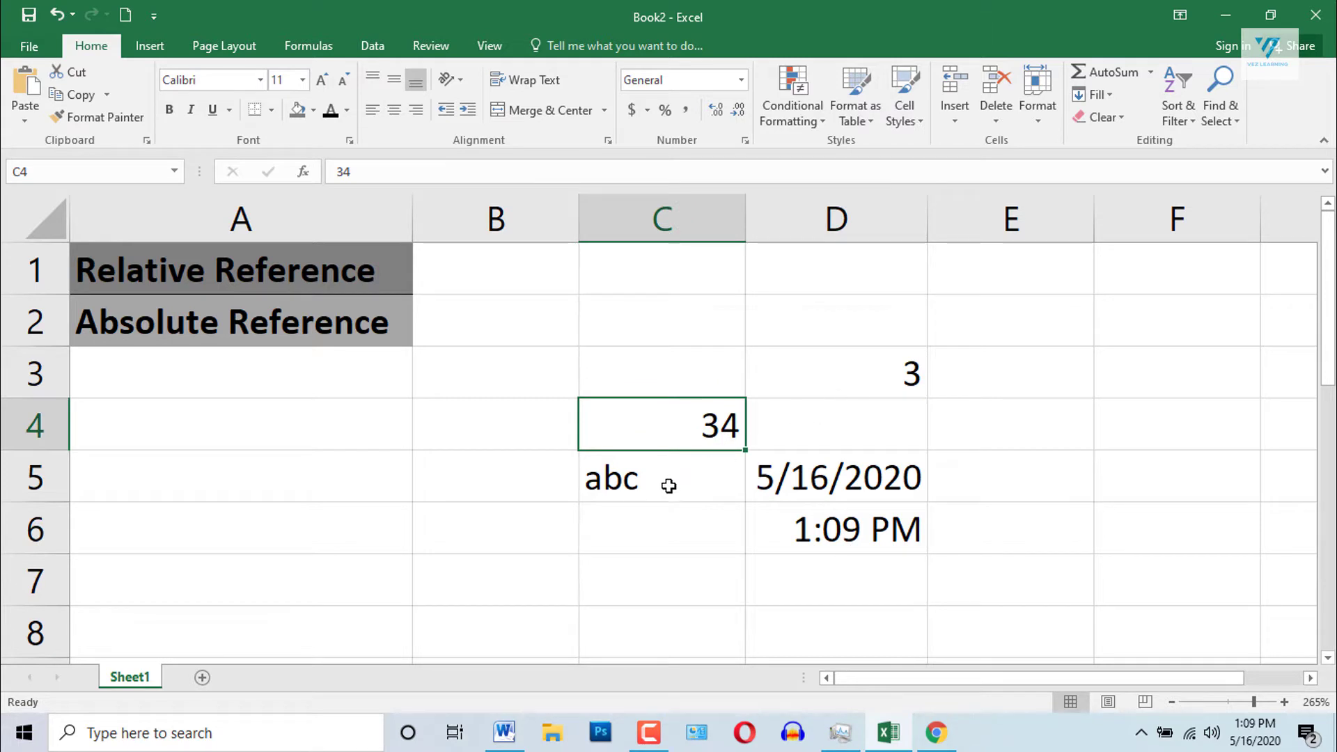
Review the entries in C5, C4 and D3, then type = in empty cell A5
left_click(644, 491)
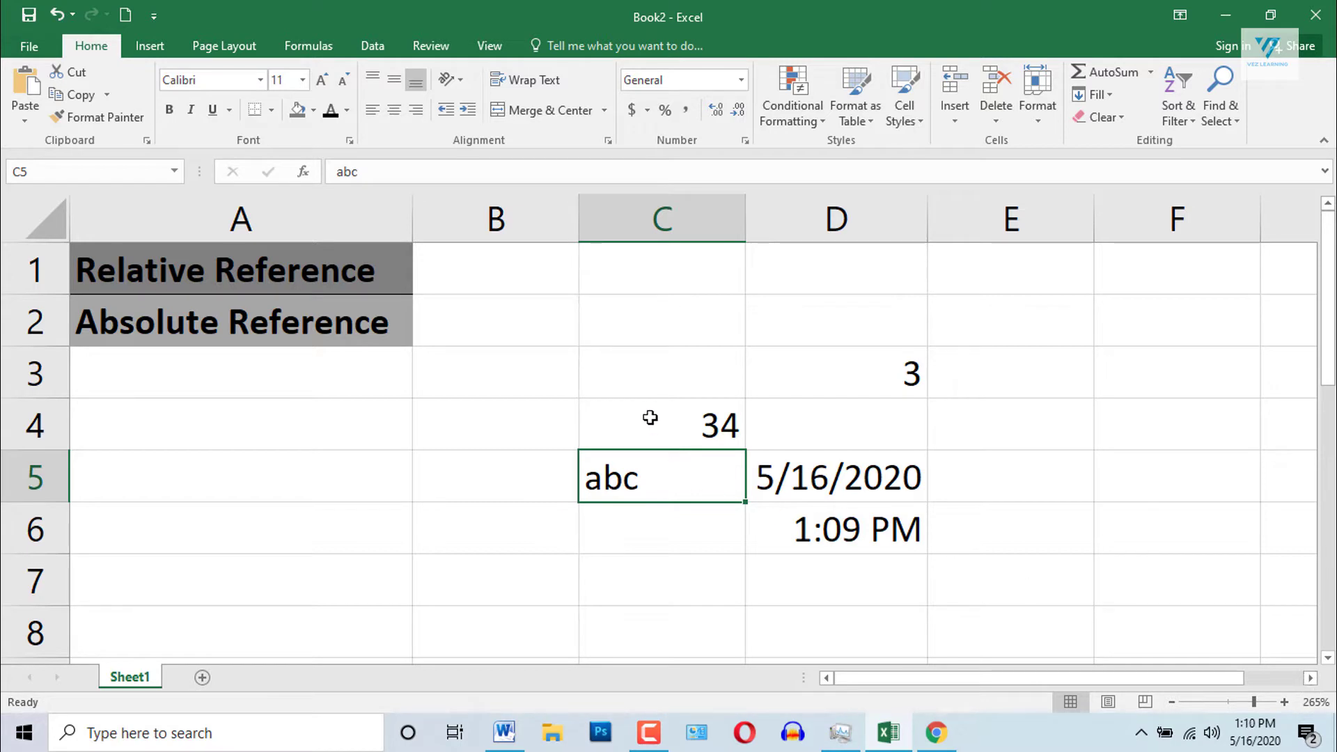
left_click(649, 418)
left_click(915, 372)
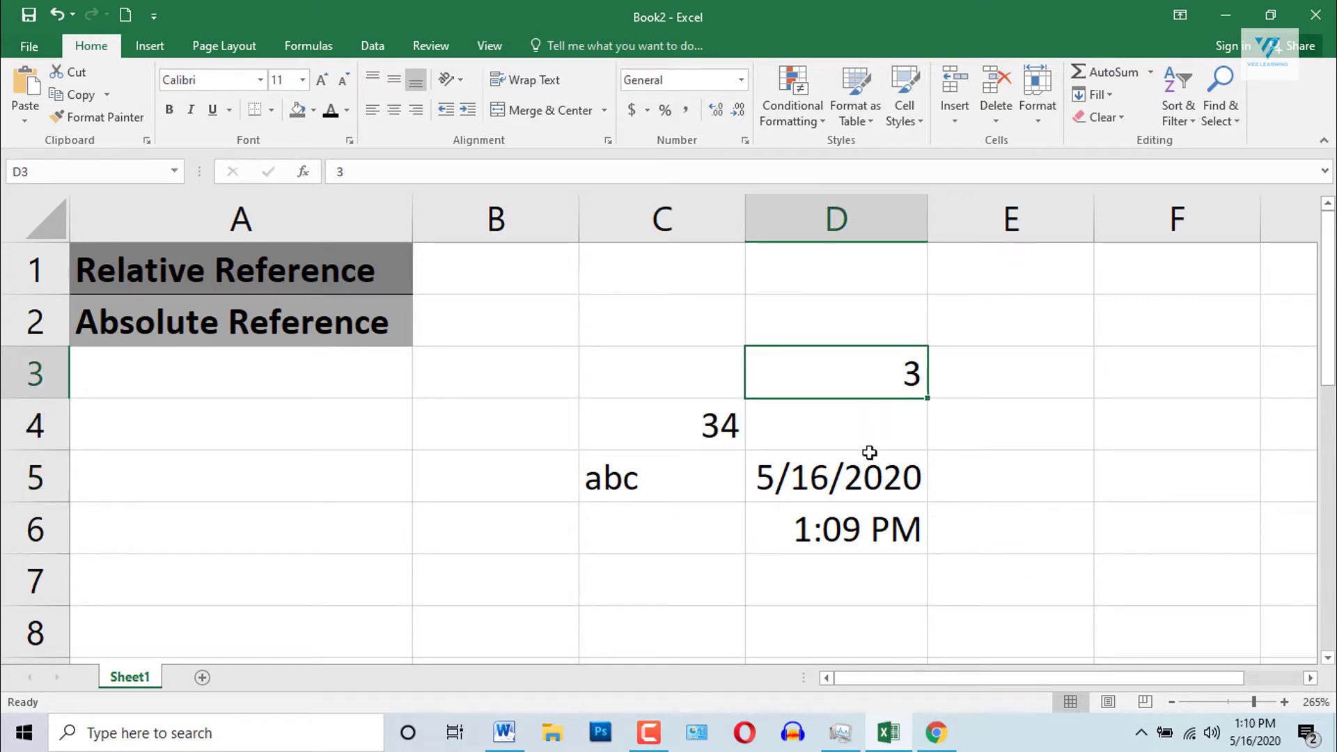
left_click(1311, 678)
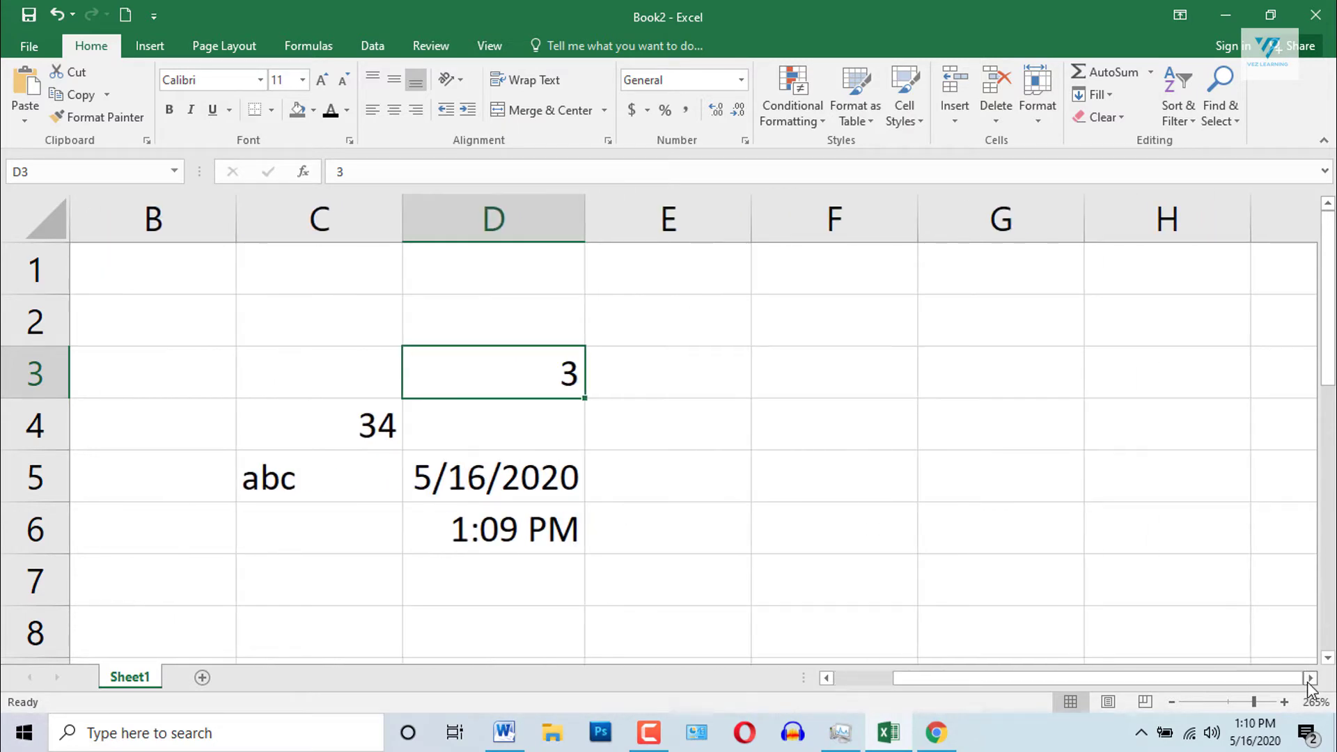
left_click_drag(972, 682, 839, 683)
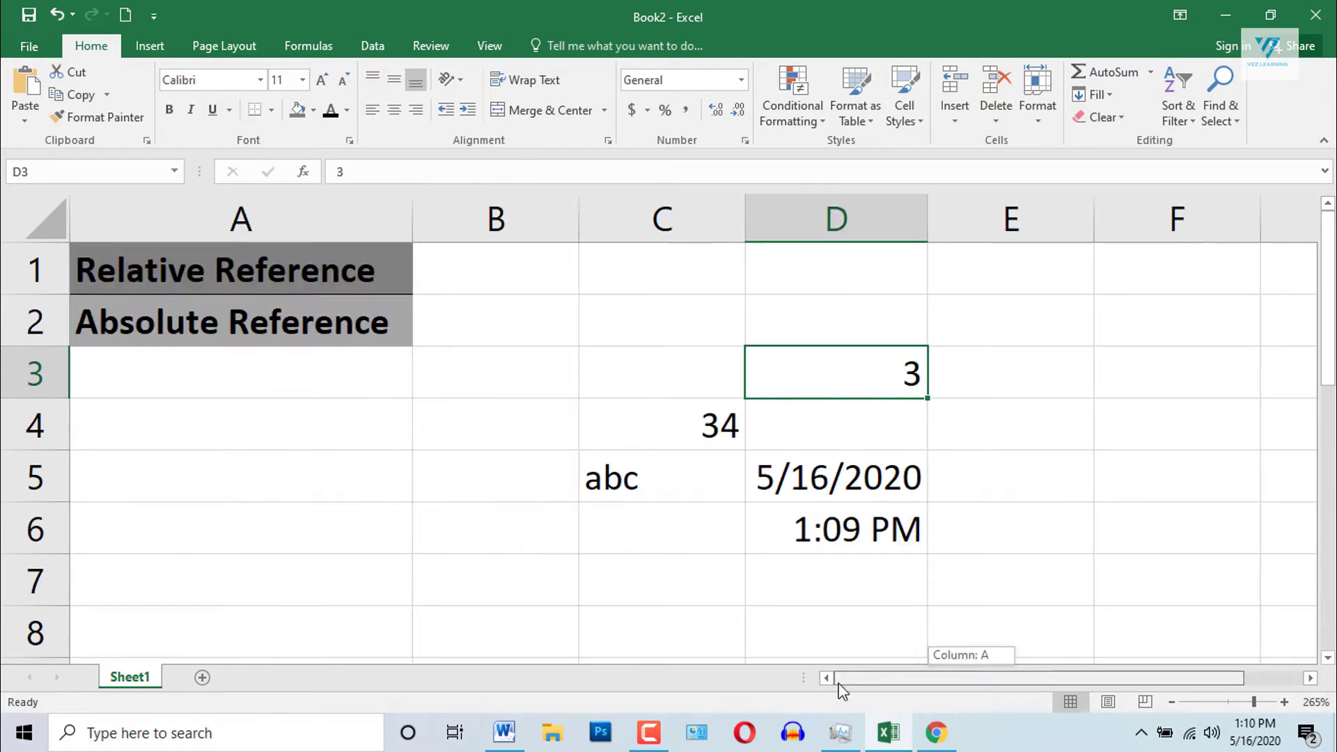
left_click(297, 473)
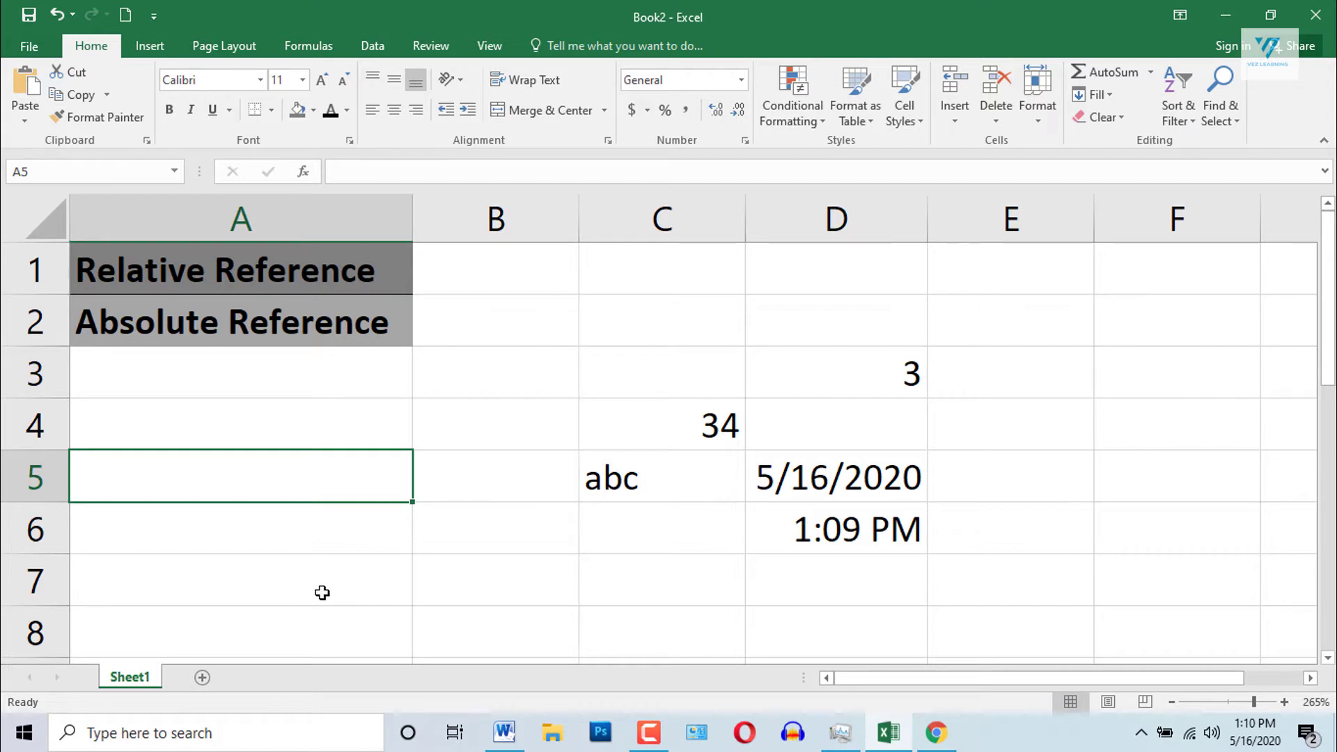
type("=")
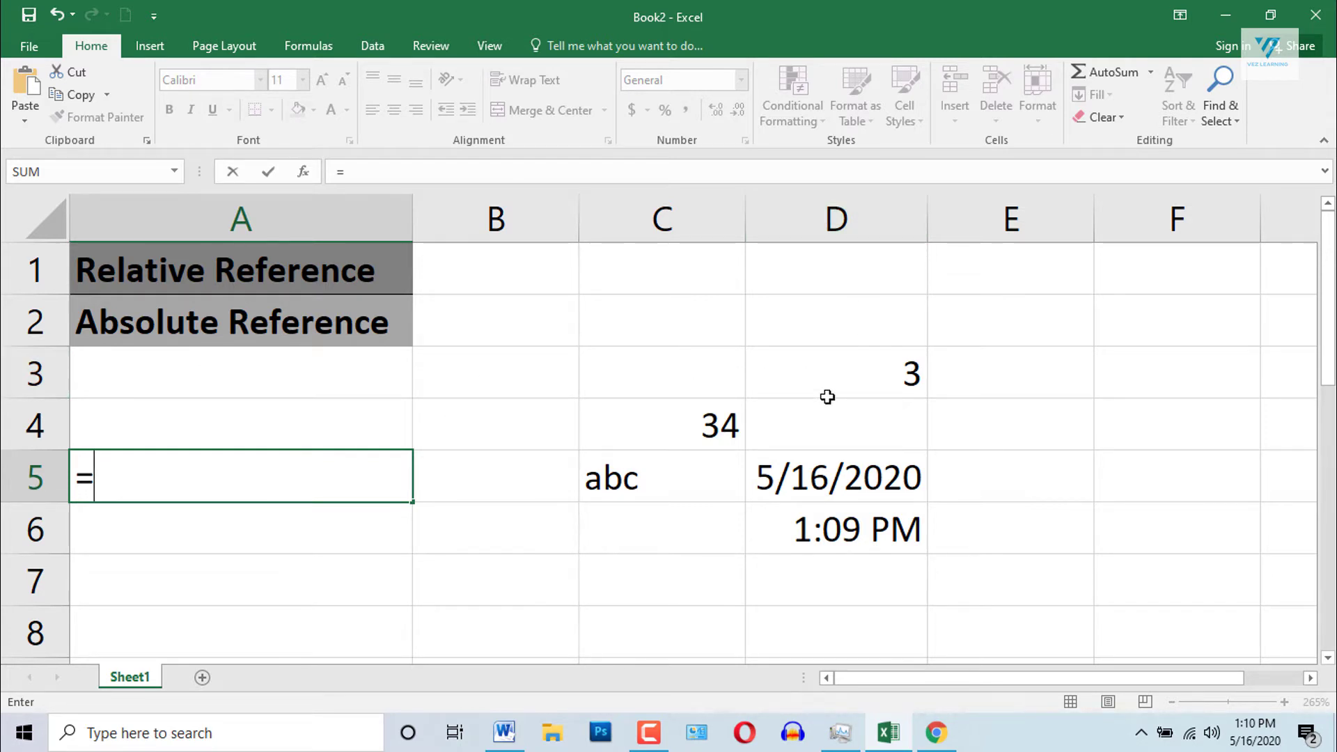
Build =C4+D3 in A5 by clicking C4 and D3, committing it to show 37
left_click(640, 431)
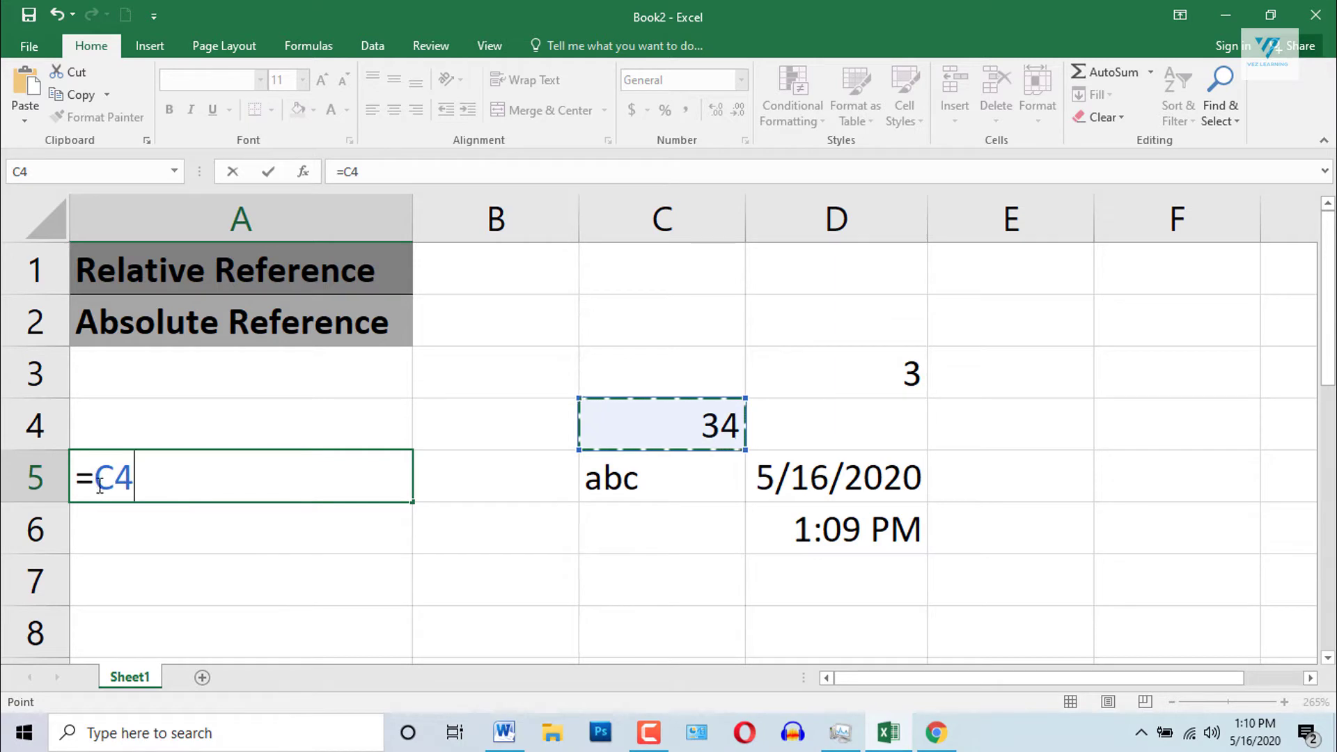
left_click_drag(107, 480, 134, 479)
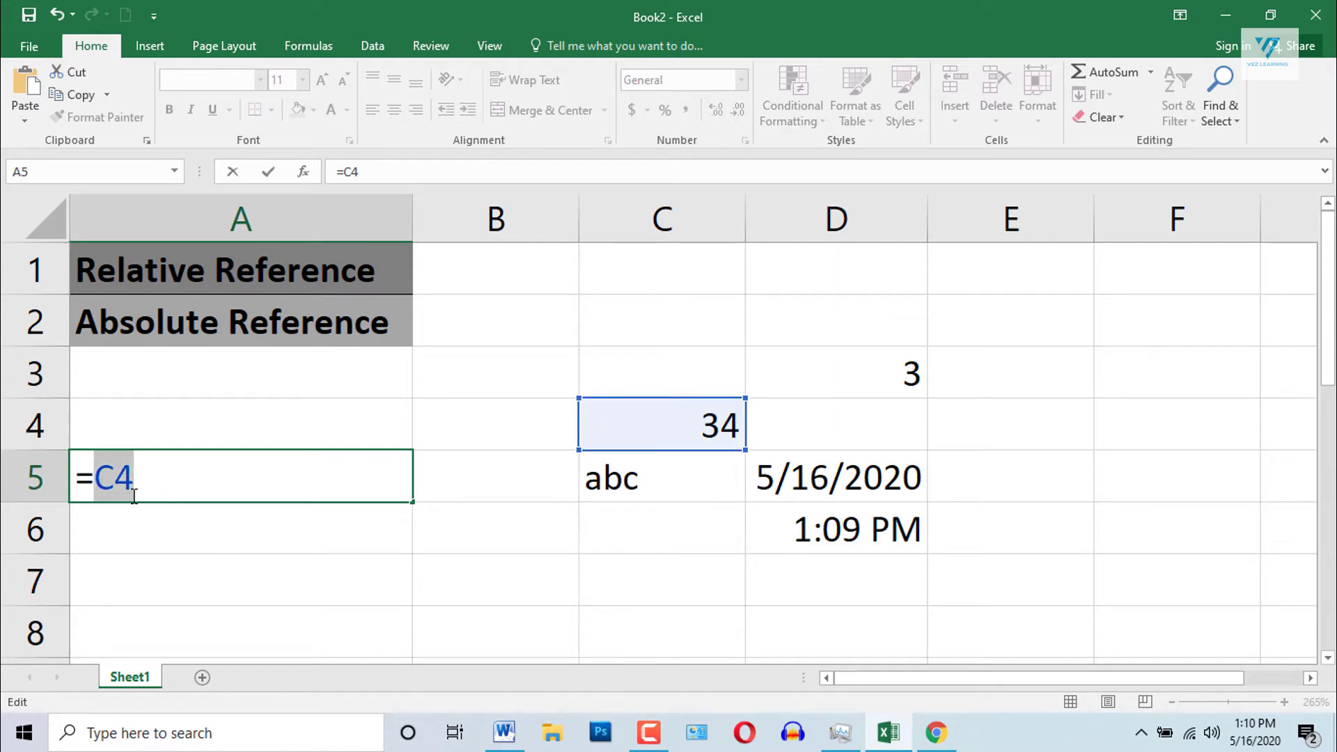
left_click(147, 477)
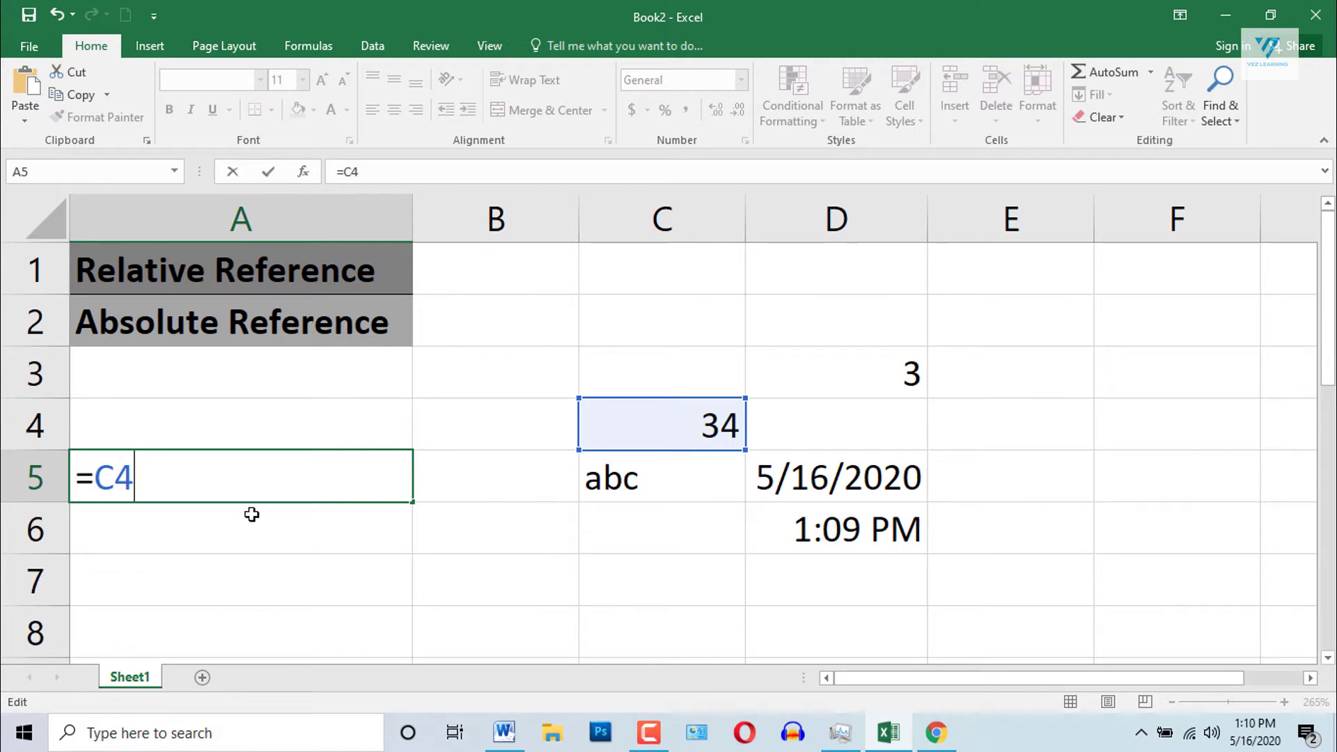
left_click_drag(101, 485, 131, 483)
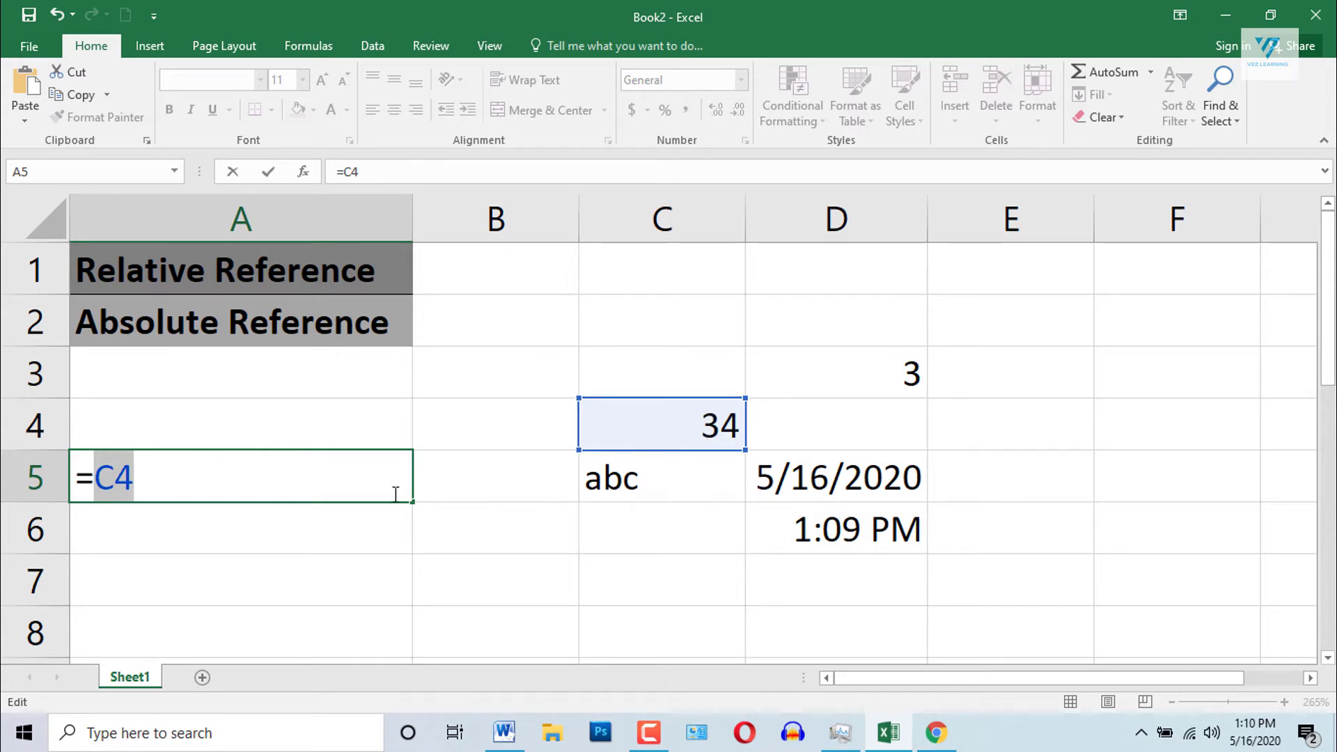
left_click(179, 483)
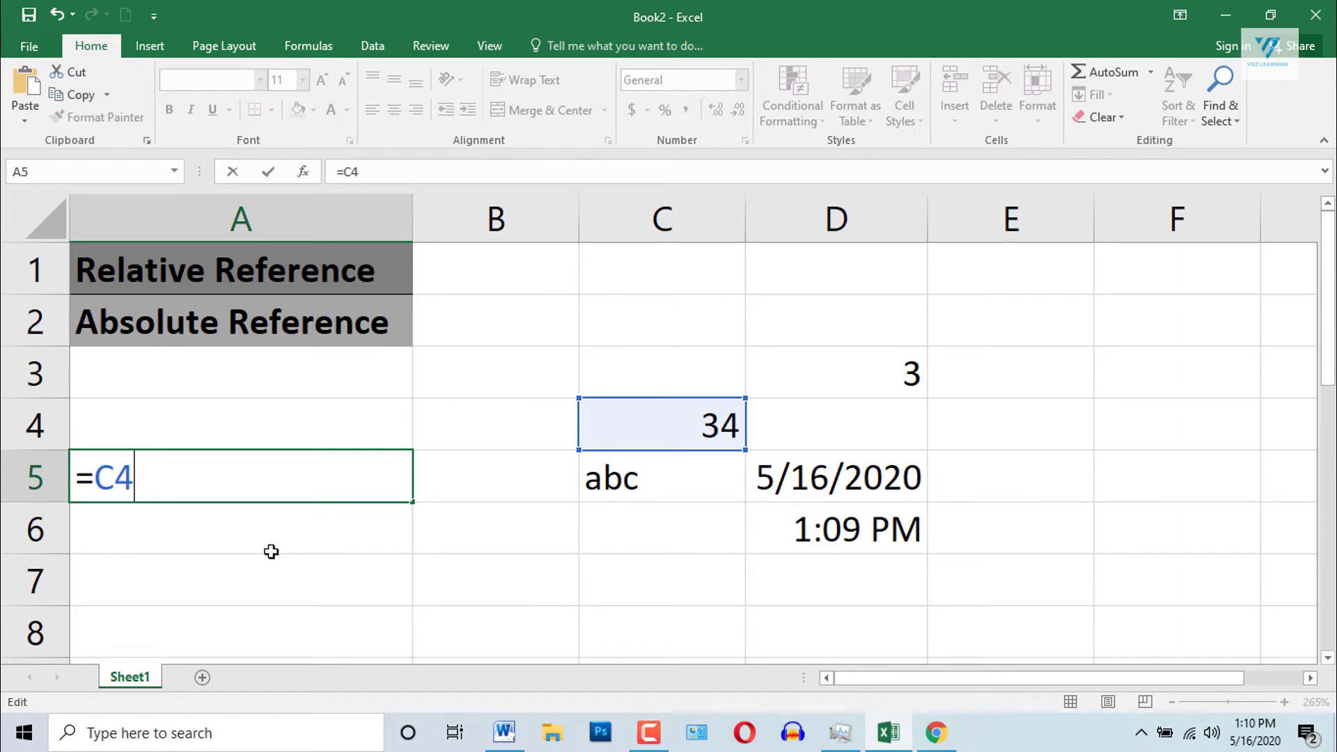
type("+")
left_click(803, 370)
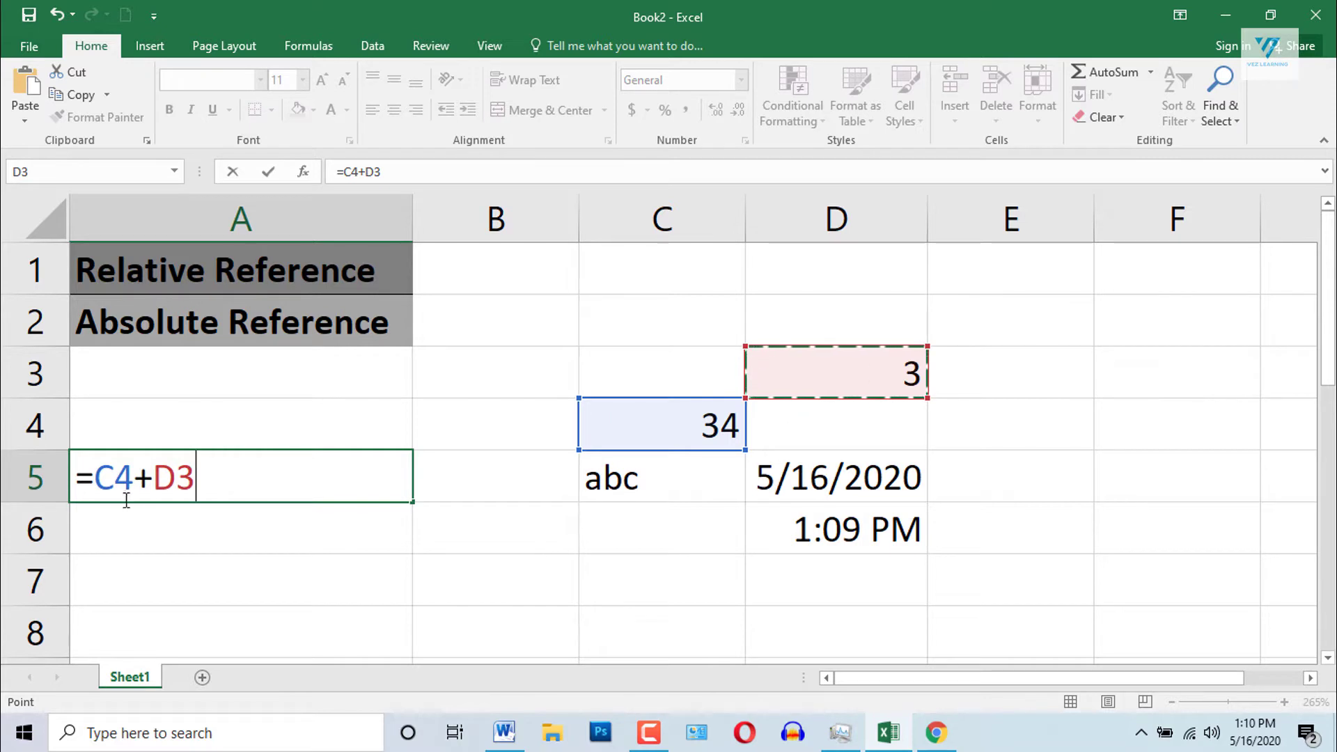
left_click_drag(95, 478, 222, 475)
key("F2")
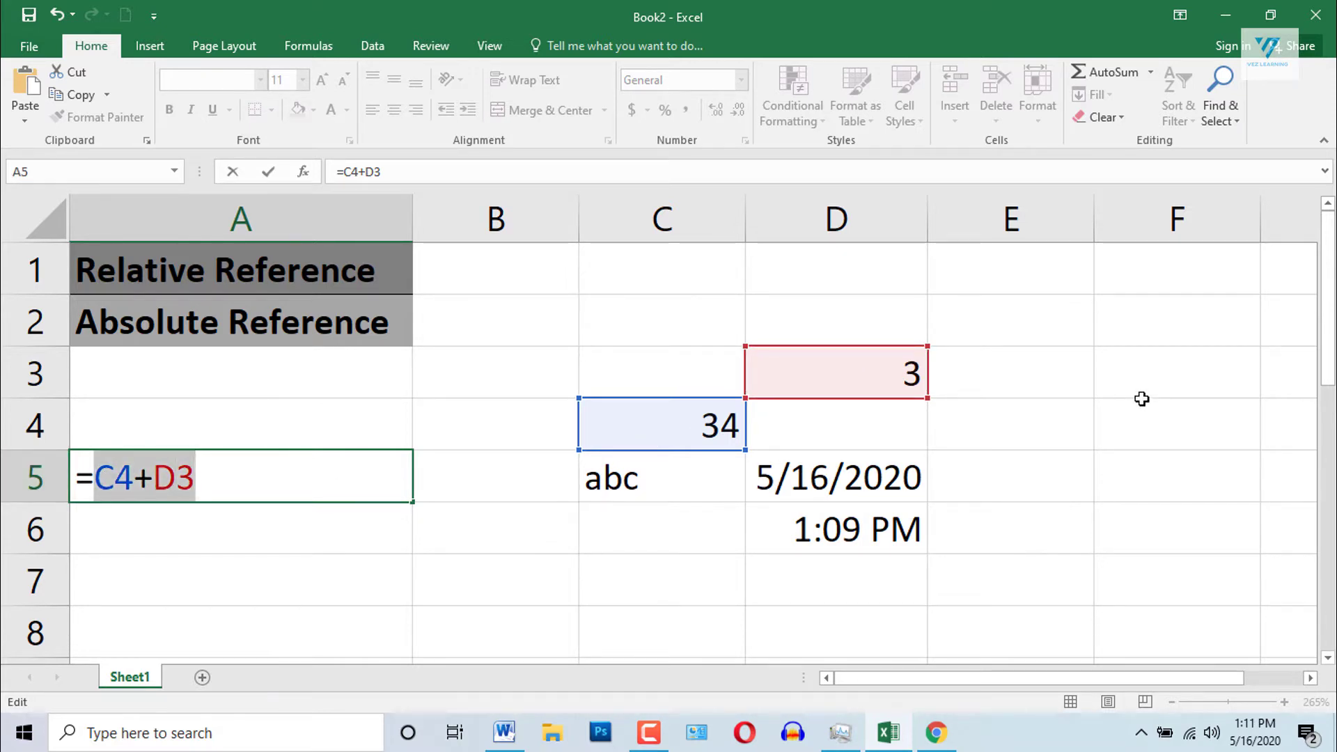
key("Return")
Inspect the =C4+D3 formula in A5 and leave it unchanged
left_click(358, 468)
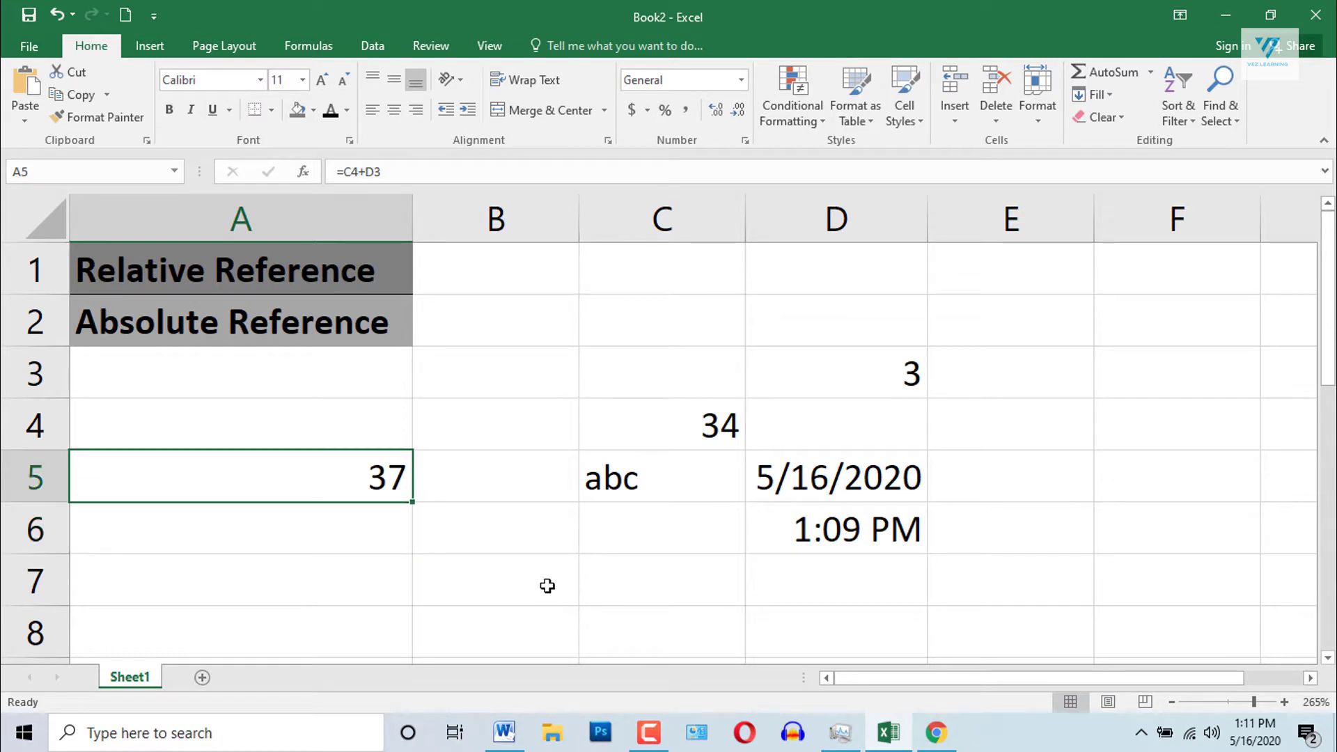
mouse_move(543, 584)
left_mouse_down()
mouse_move(369, 476)
mouse_move(406, 540)
left_mouse_up()
double_click(341, 478)
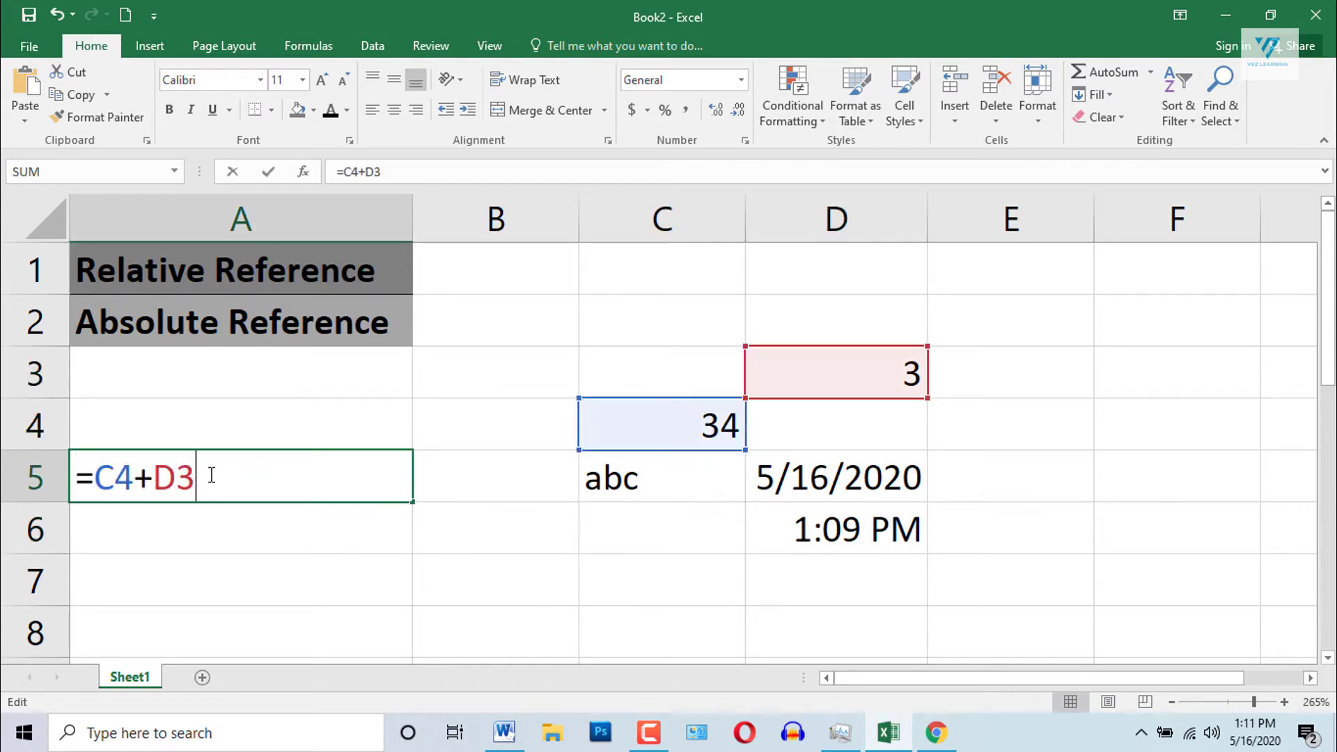
double_click(107, 474)
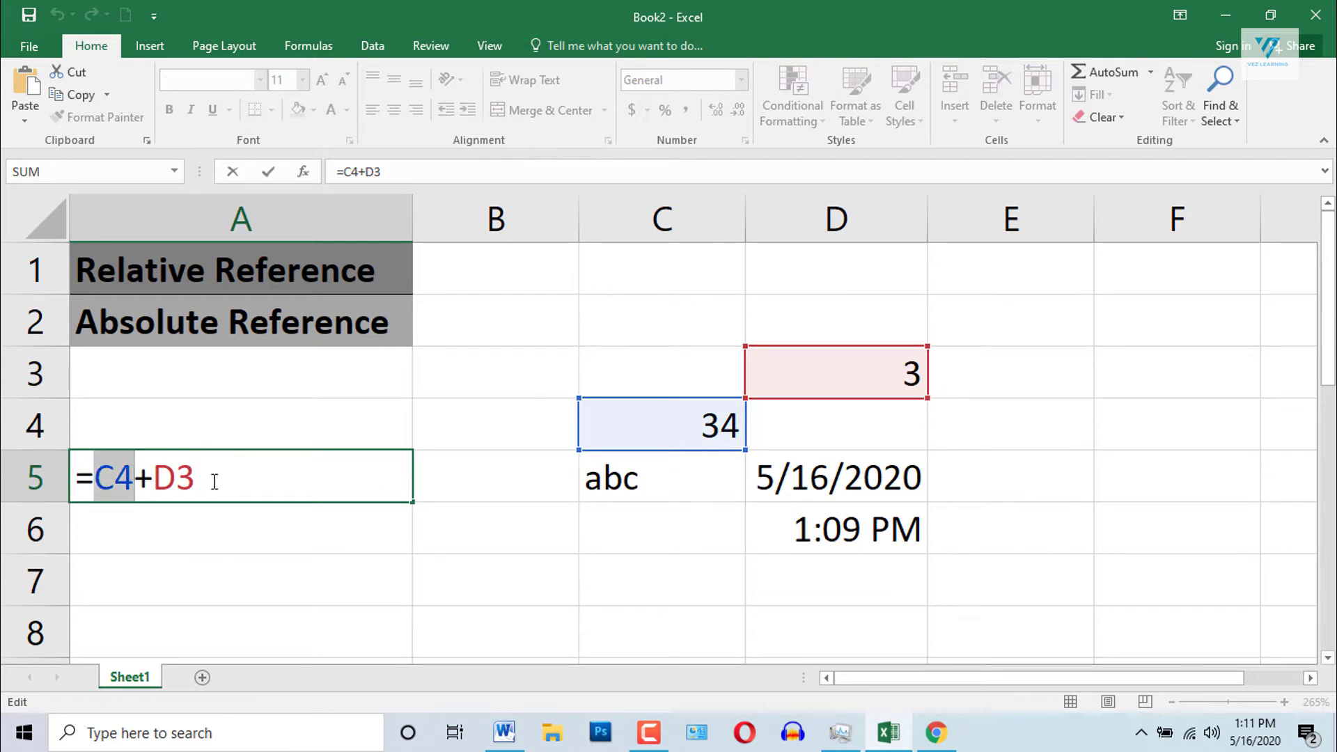
left_click_drag(216, 479, 160, 478)
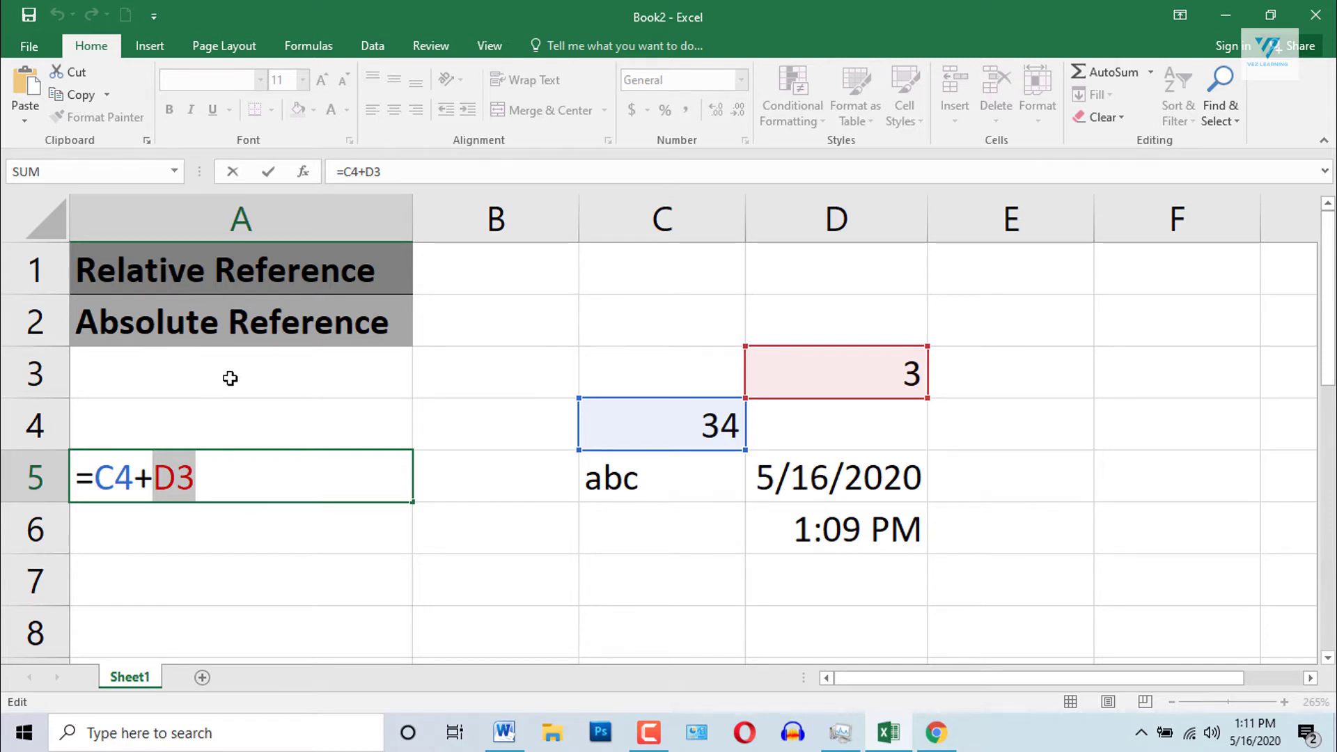
key("Return")
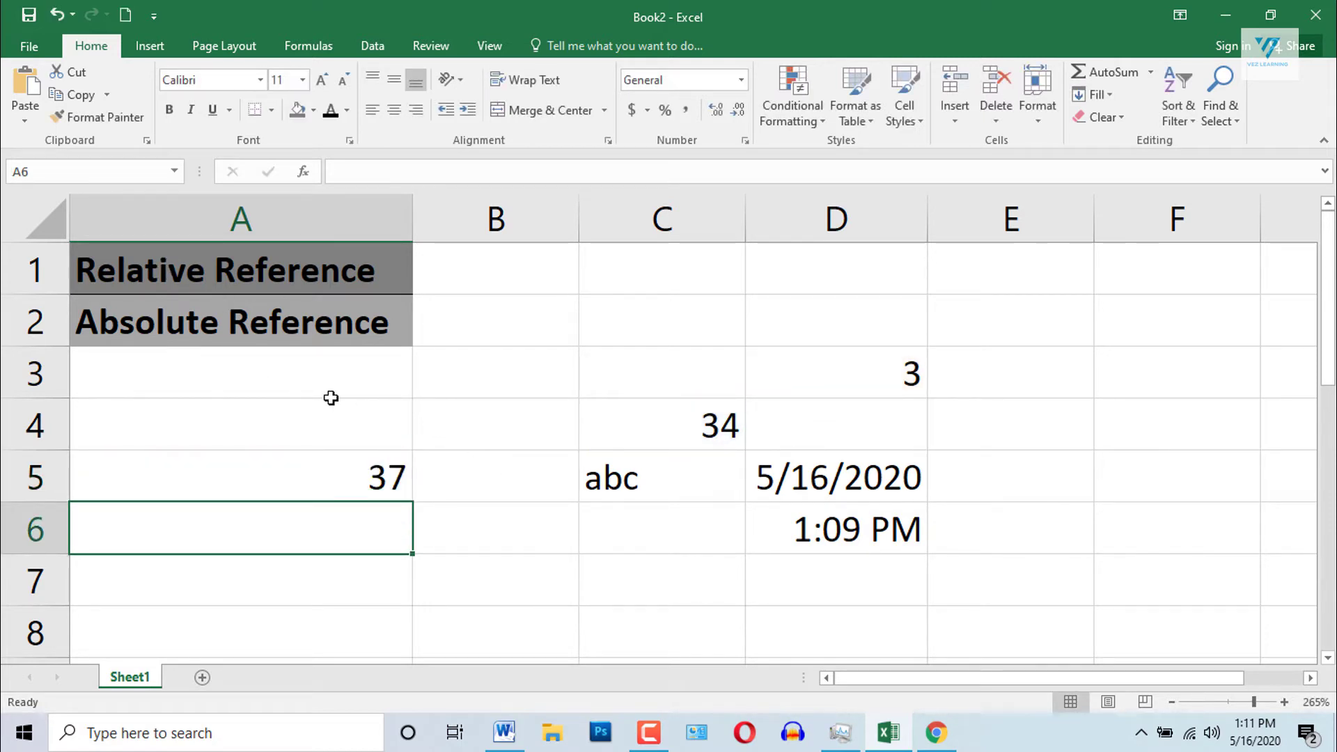
Delete the sample values in A4:D7 and the 3 in D3
left_click_drag(331, 397, 925, 569)
key("Delete")
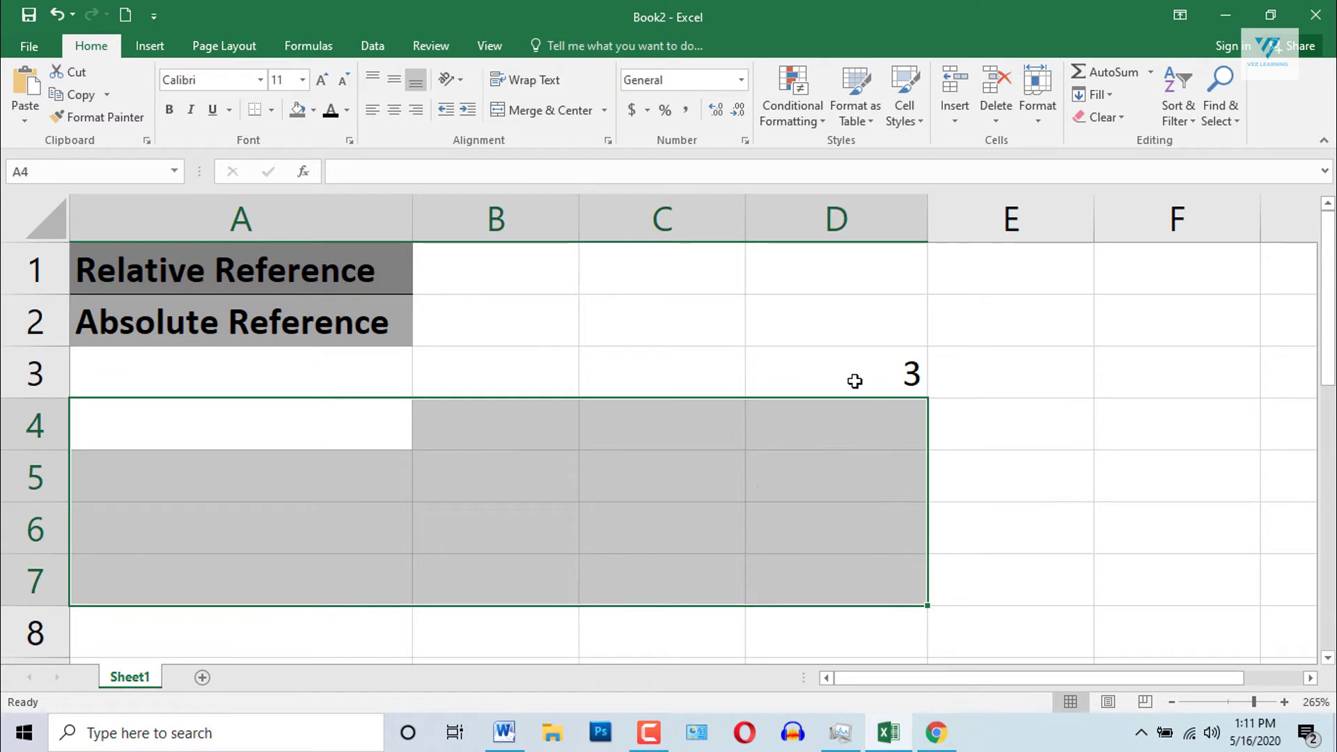
left_click(855, 381)
key("Delete")
Enter 1 and 2 in D1:D2, 3 and 4 in E1:E2, and 4 and 5 in F1:F2
left_click(841, 271)
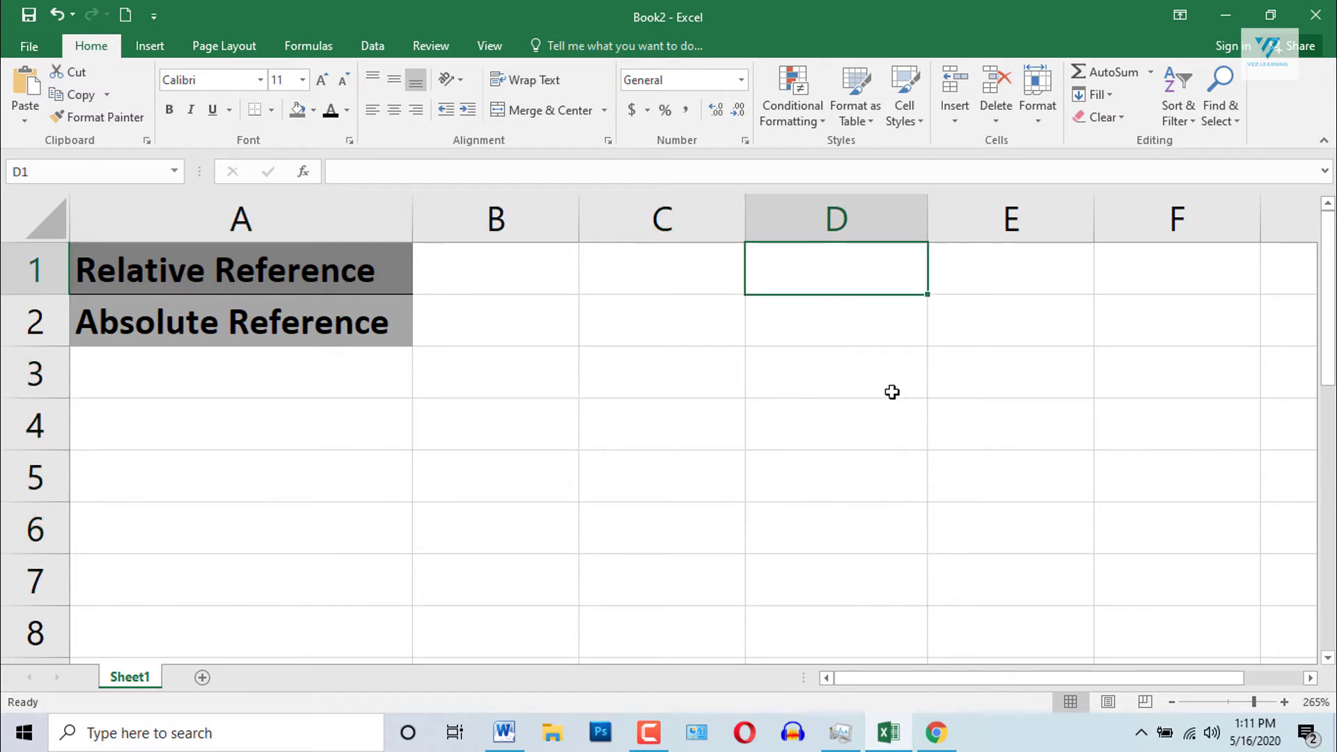
type("1")
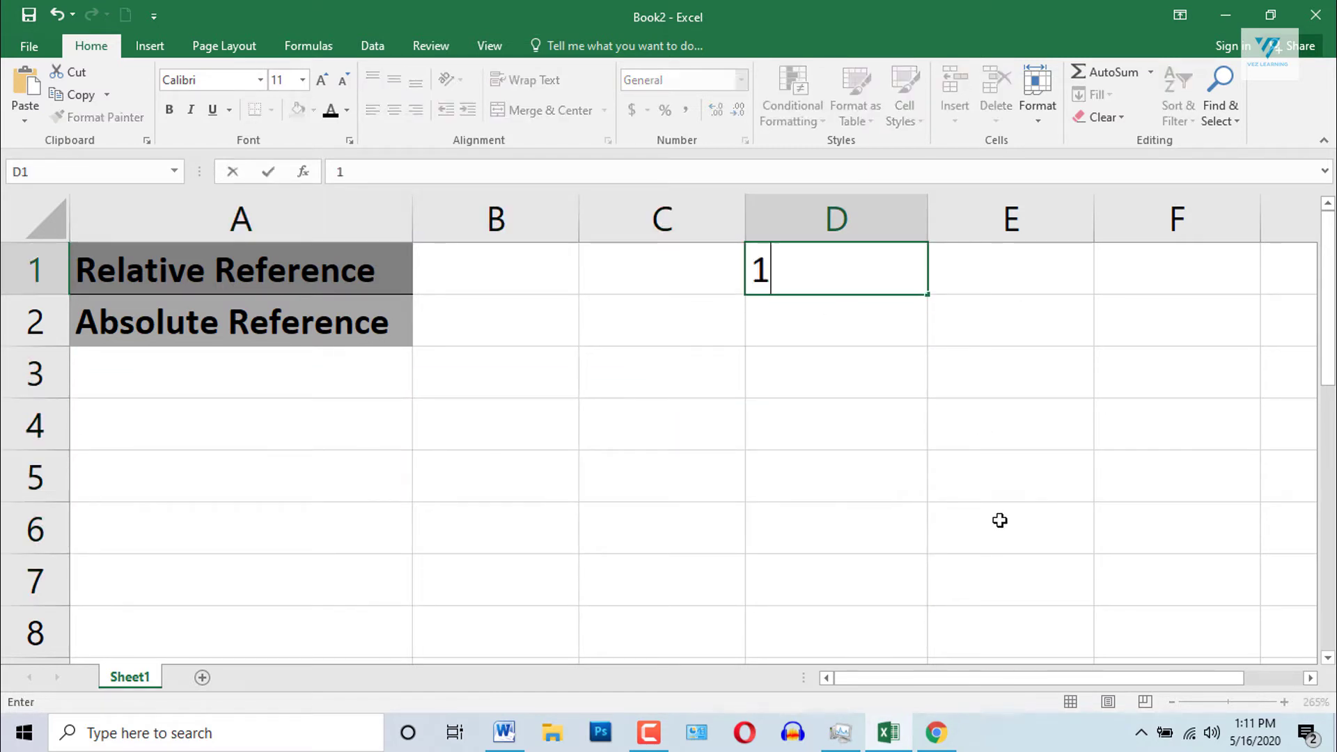
key("Return")
type("2")
key("Return")
key("Up")
key("Up")
key("Right")
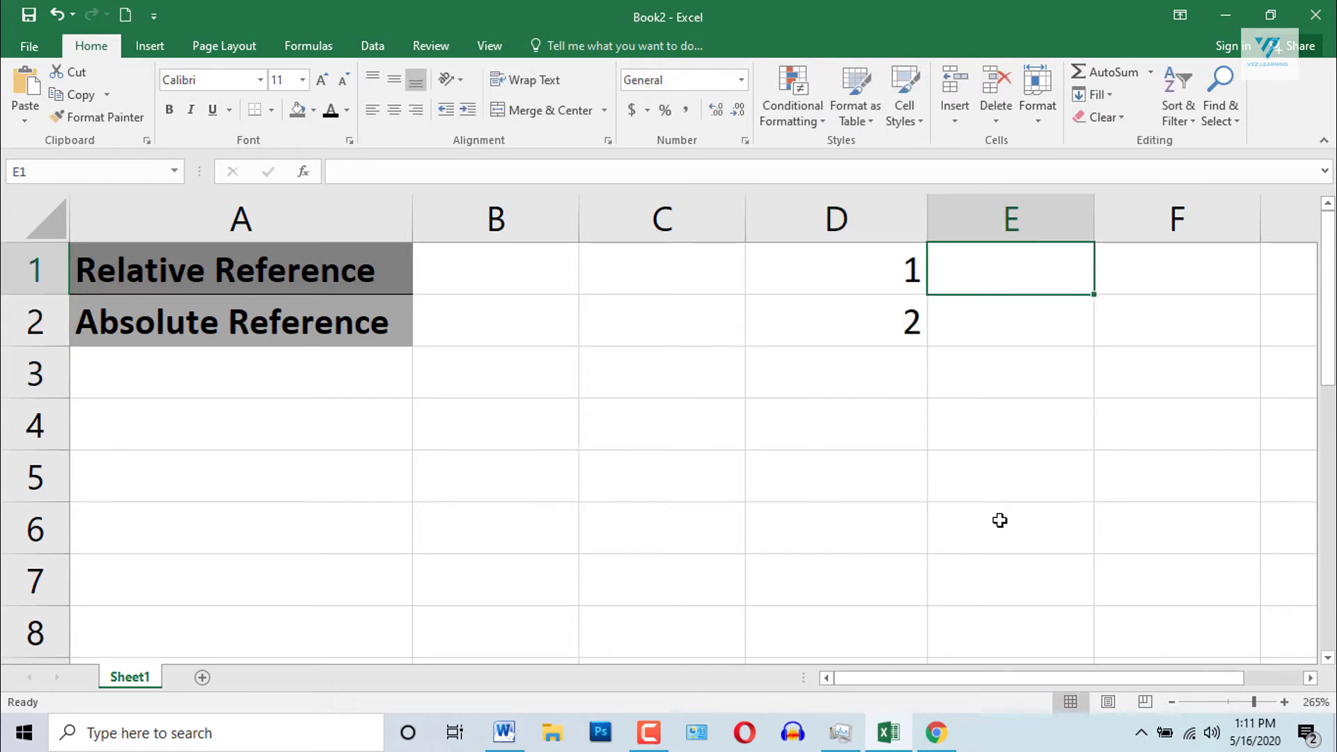
type("3")
key("Return")
type("4")
key("Return")
key("Up")
key("Up")
key("Right")
type("4")
key("Return")
type("5")
key("Return")
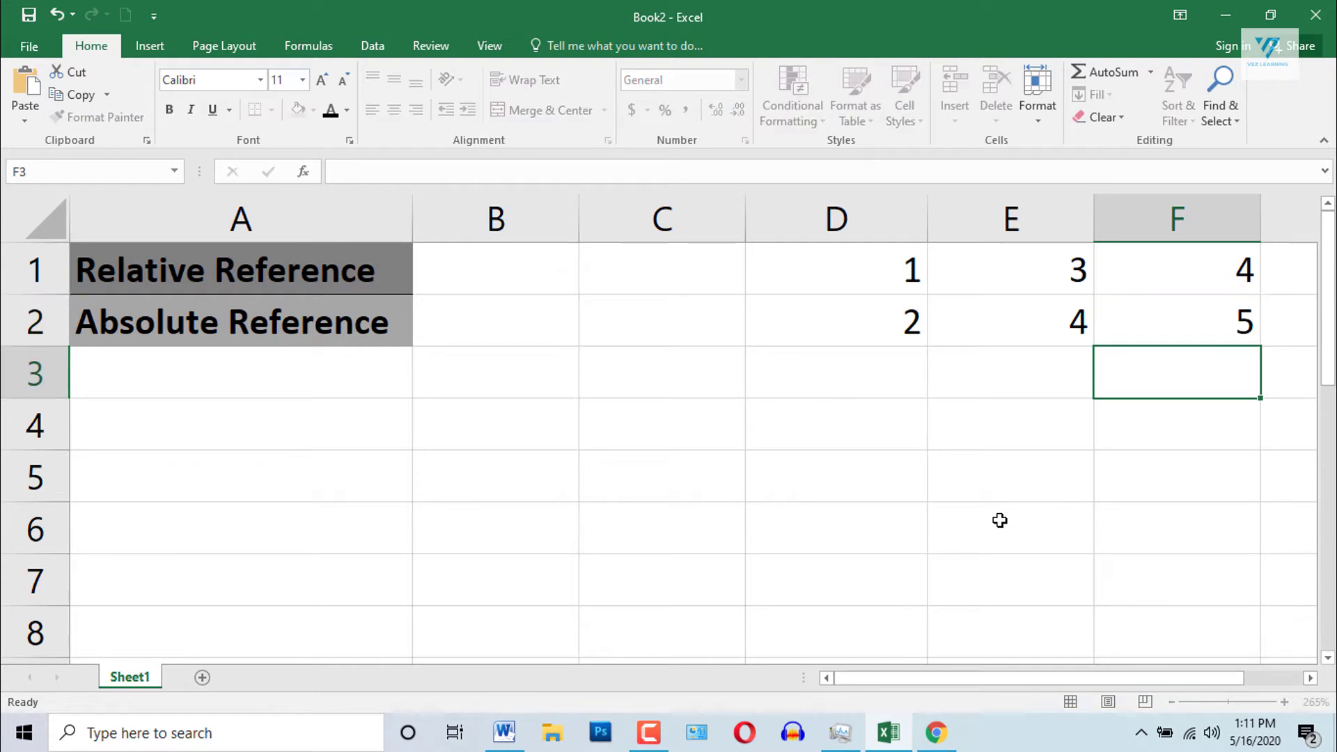
left_click_drag(847, 267, 848, 321)
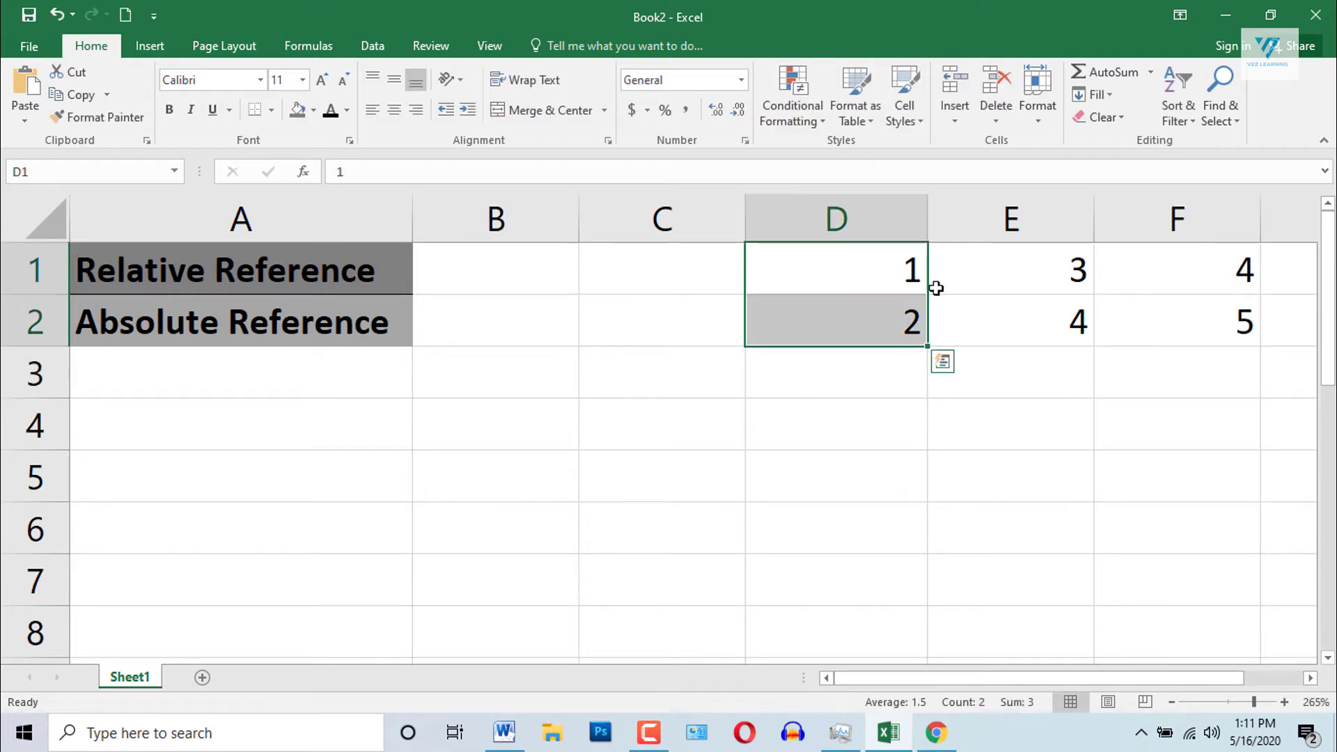
left_click_drag(935, 290, 1033, 349)
left_click_drag(1194, 274, 1194, 323)
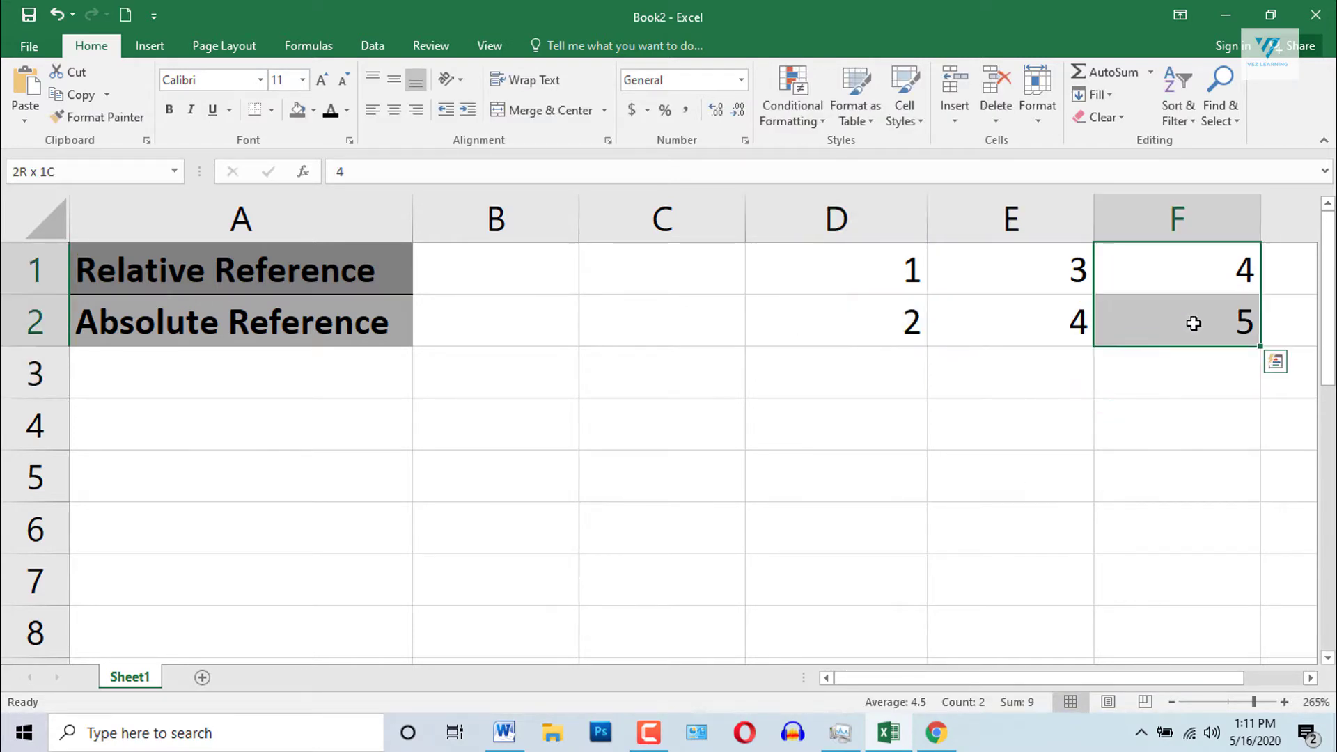
left_click(896, 373)
left_click(883, 216)
left_click(957, 212)
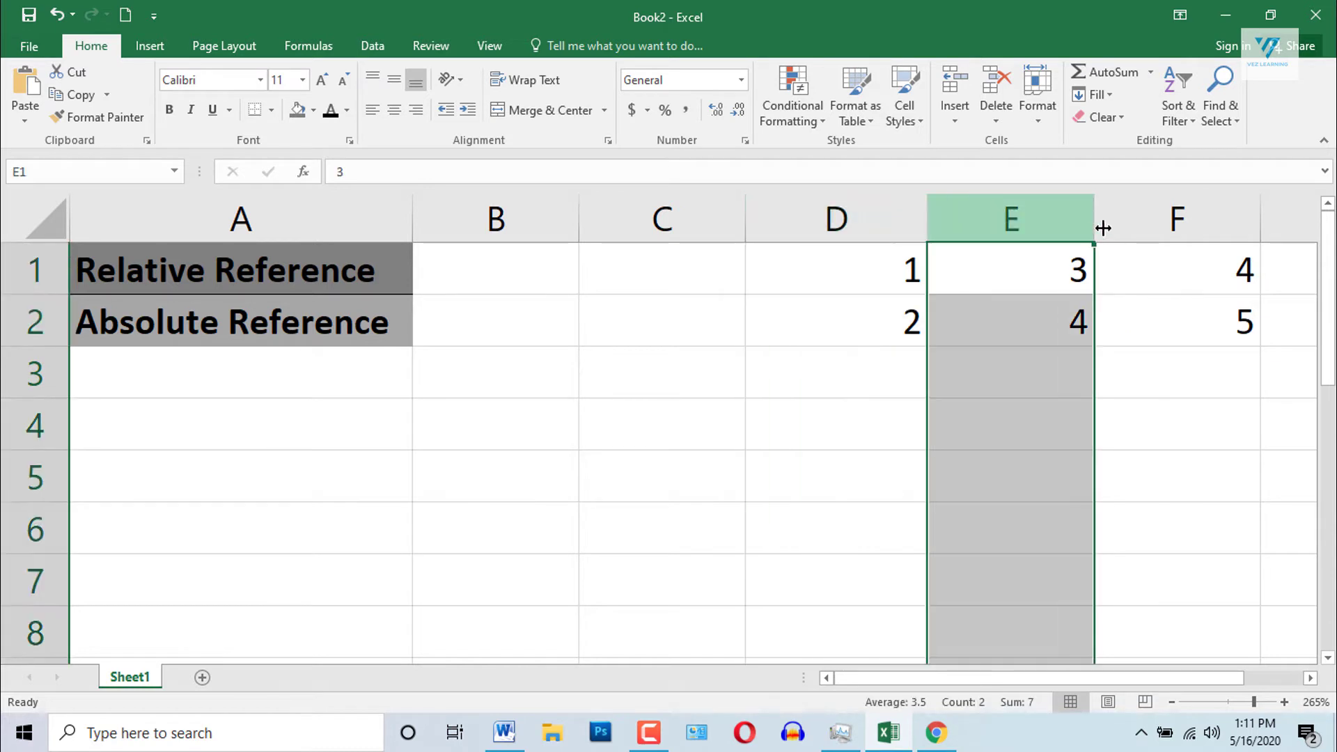
left_click(1115, 219)
left_click(839, 370)
left_click_drag(876, 277, 881, 311)
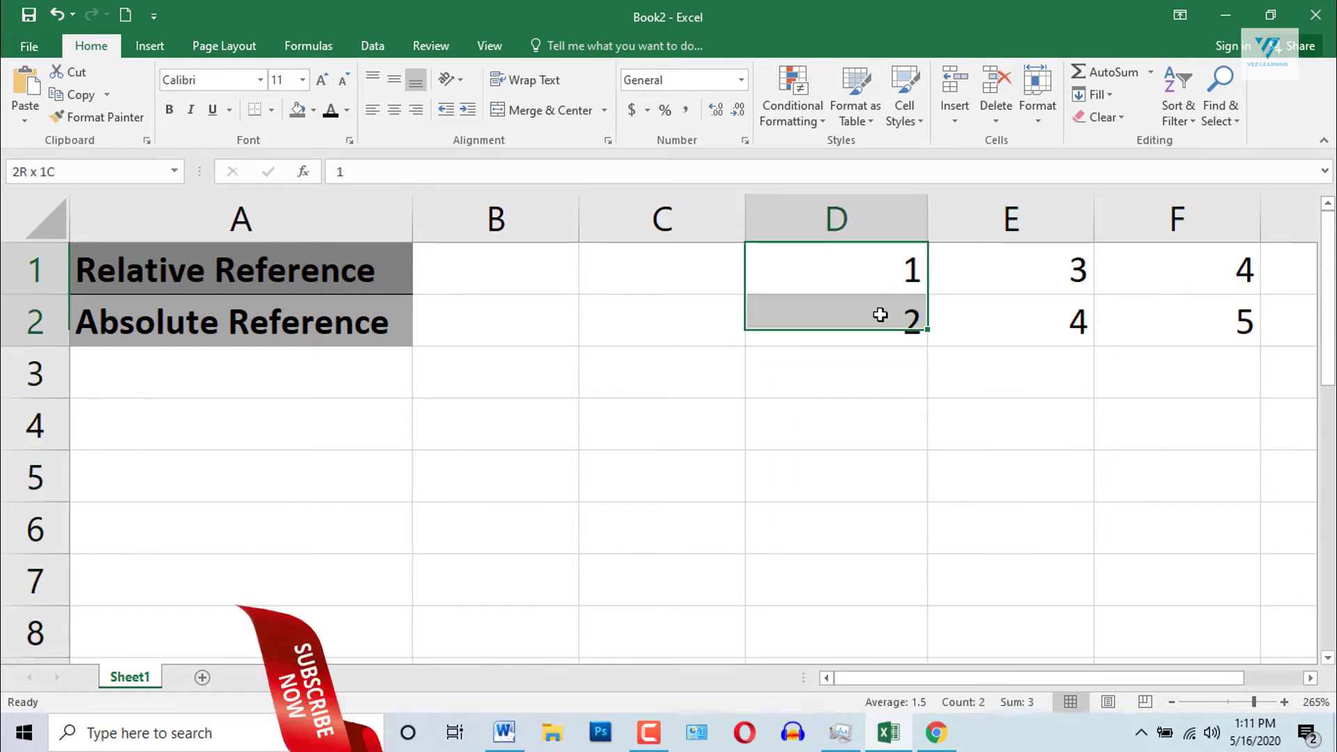
left_click(861, 388)
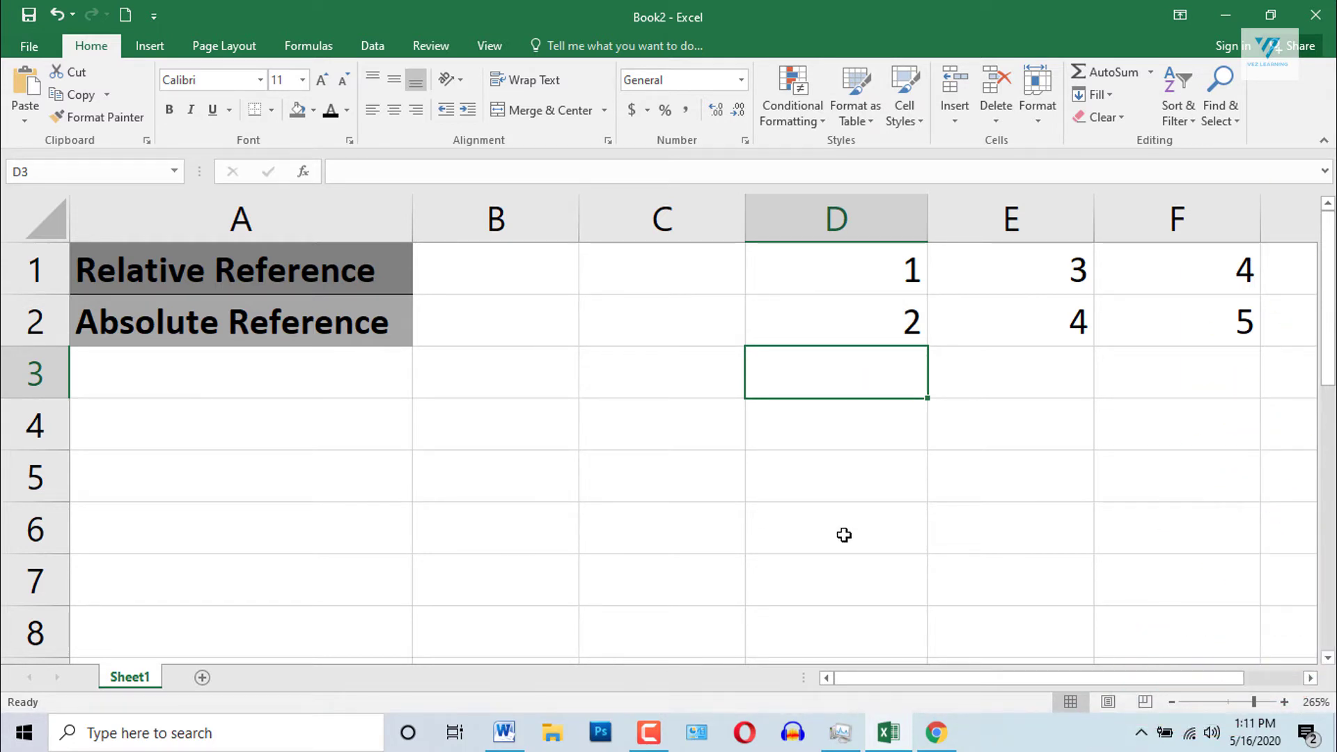
Enter =D1+D2 in D3 by clicking D1 and D2, giving 3
type("=")
left_click(875, 282)
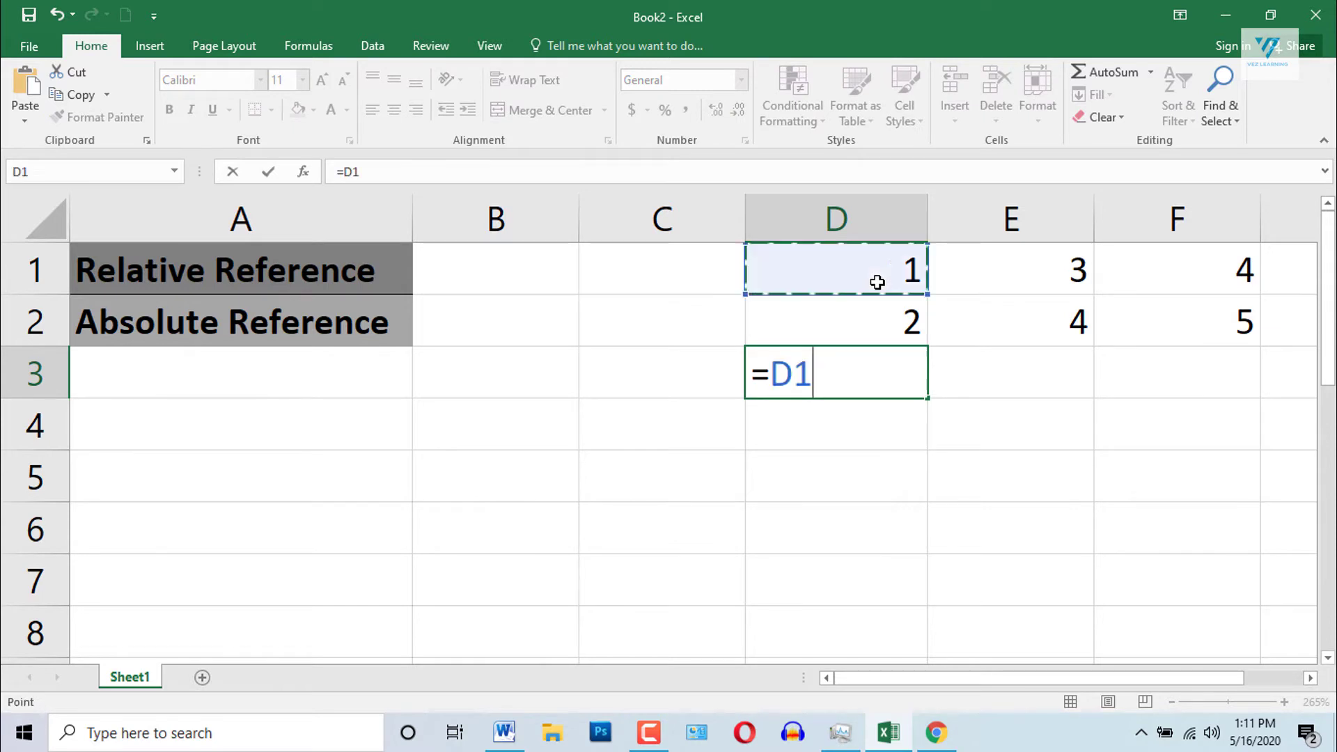
type("+")
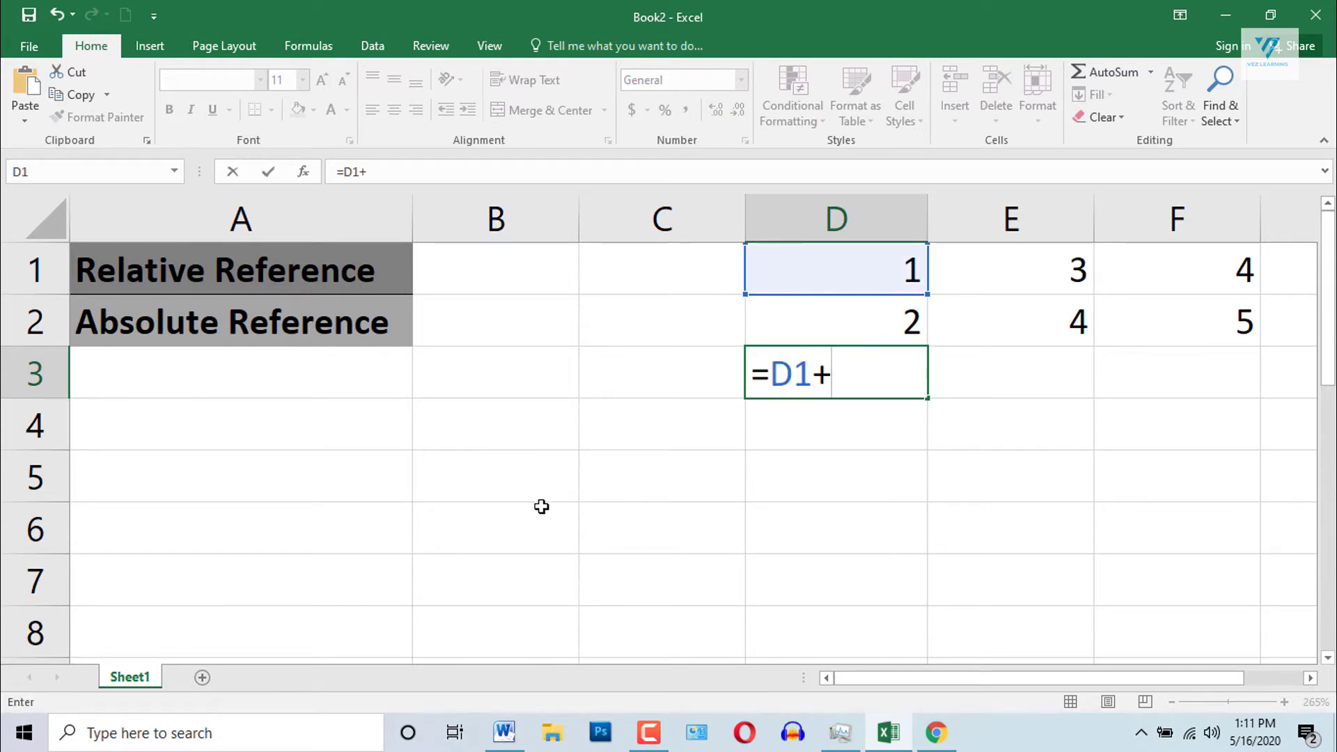
left_click(845, 309)
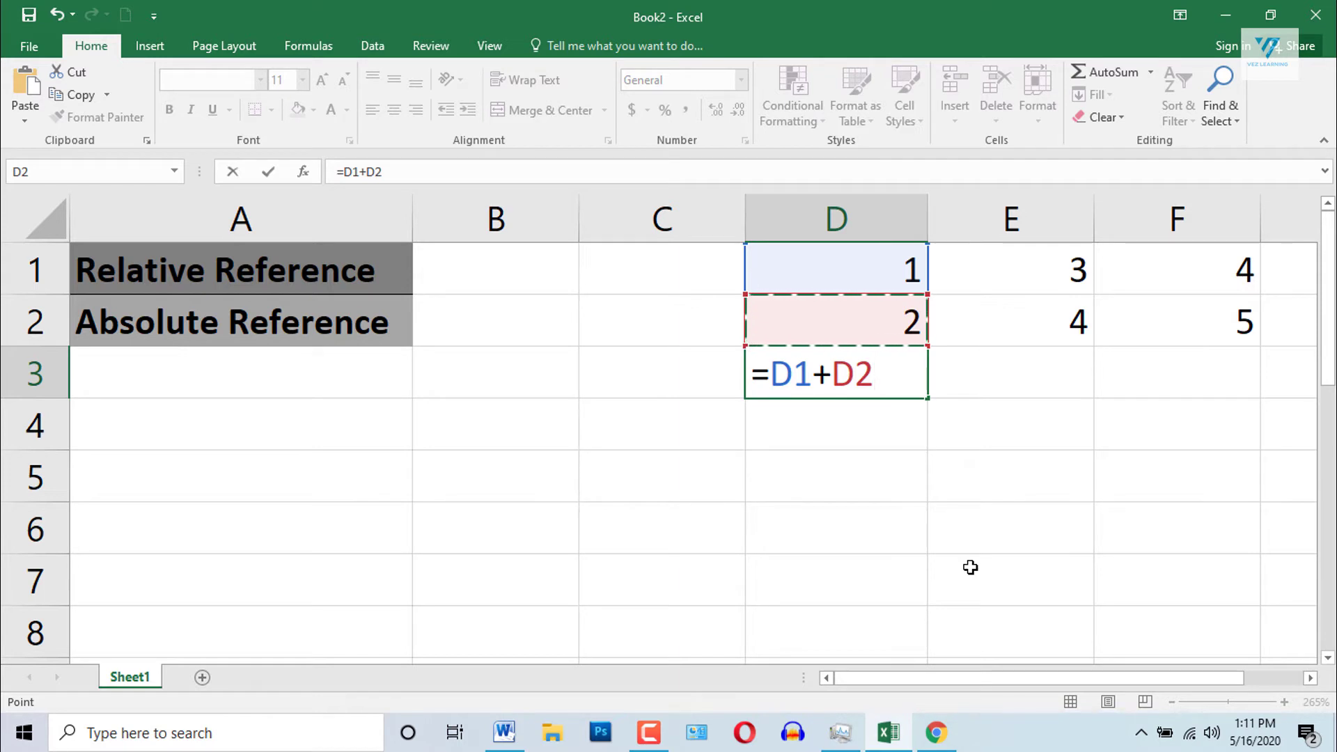
key("Return")
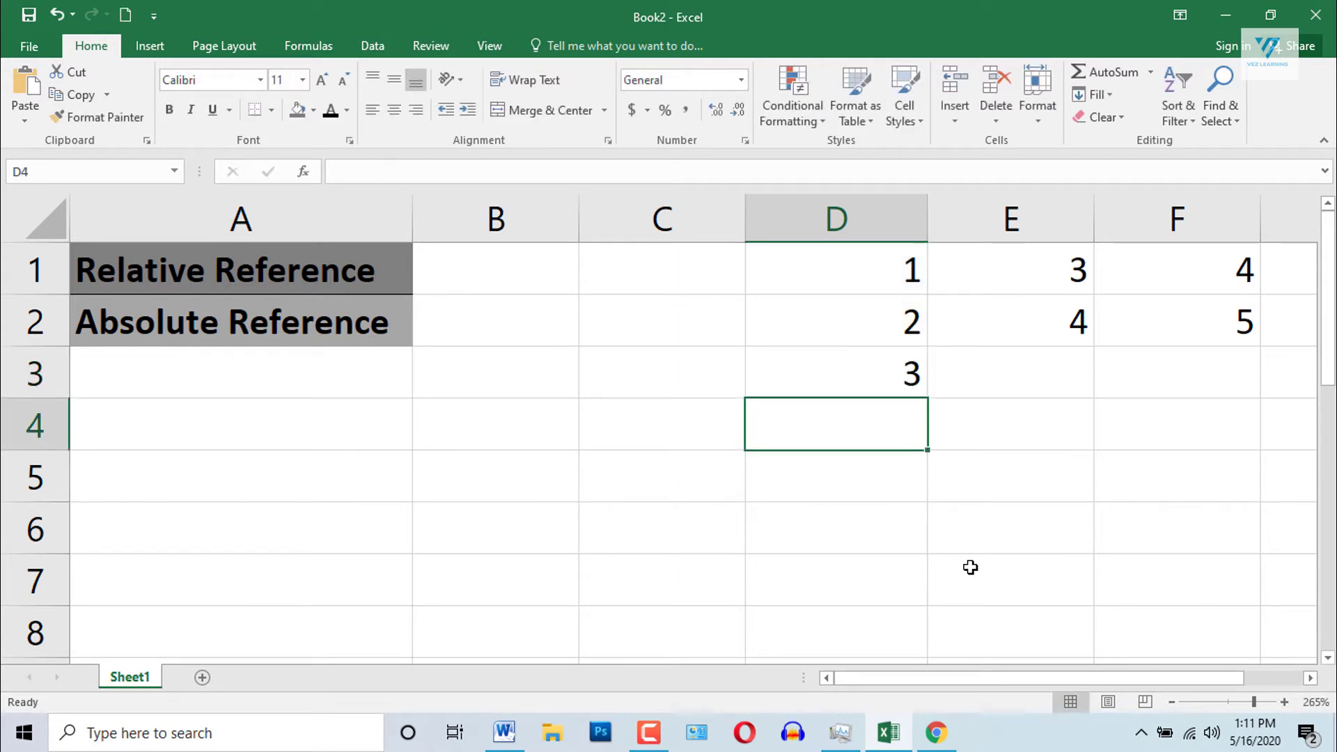
left_click(857, 370)
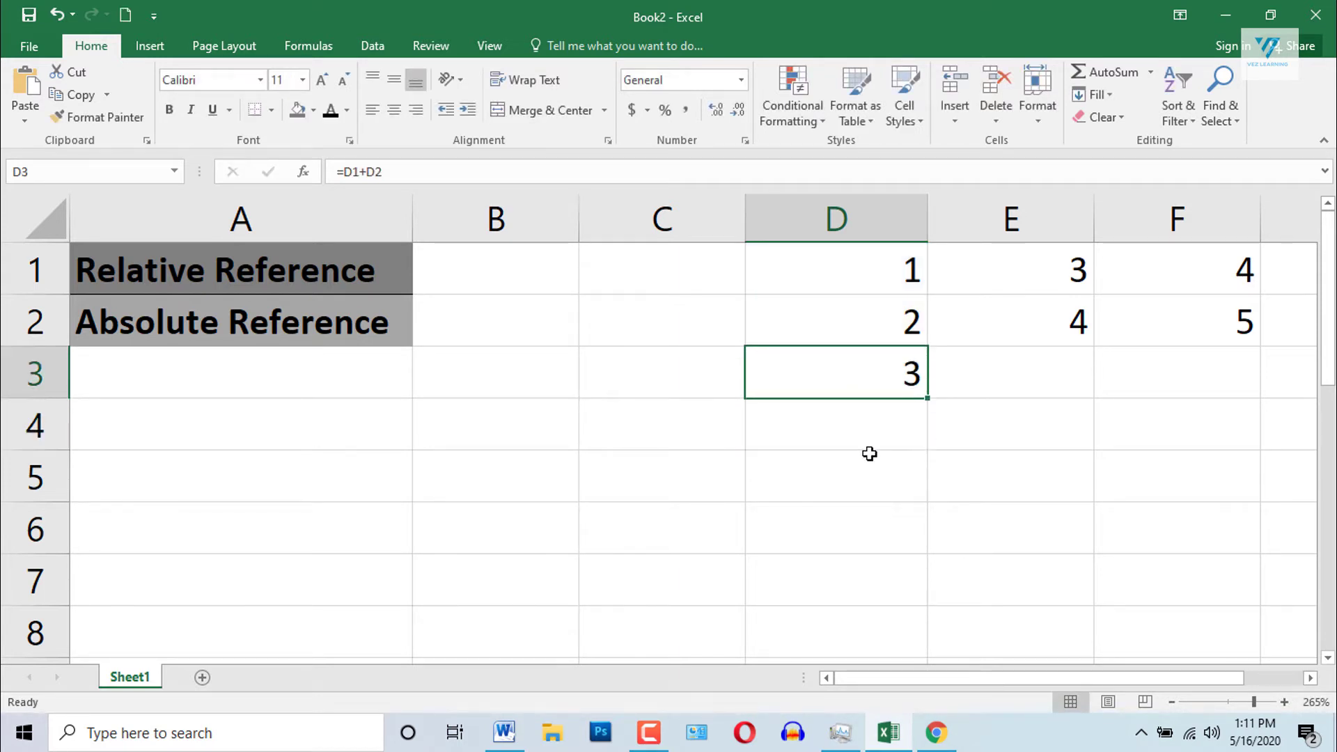
double_click(848, 370)
left_click_drag(771, 380, 805, 383)
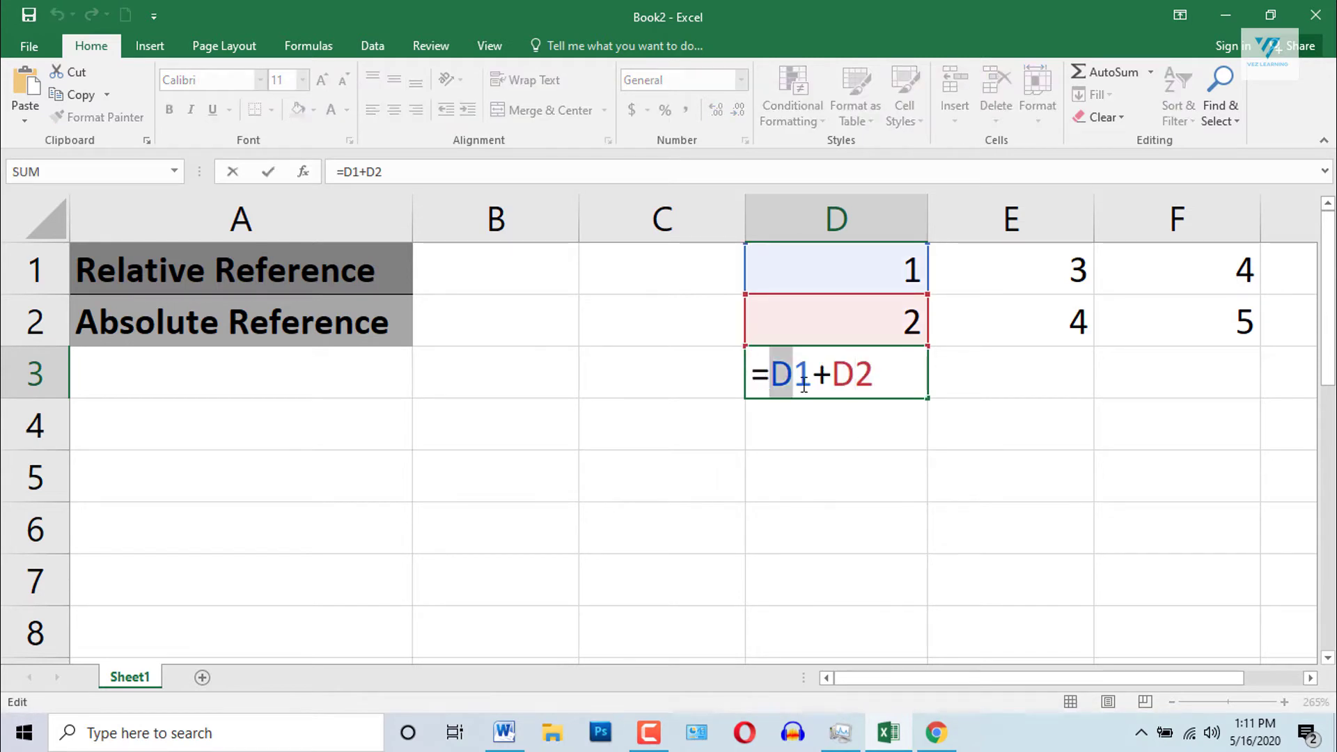
double_click(843, 376)
left_click(895, 375)
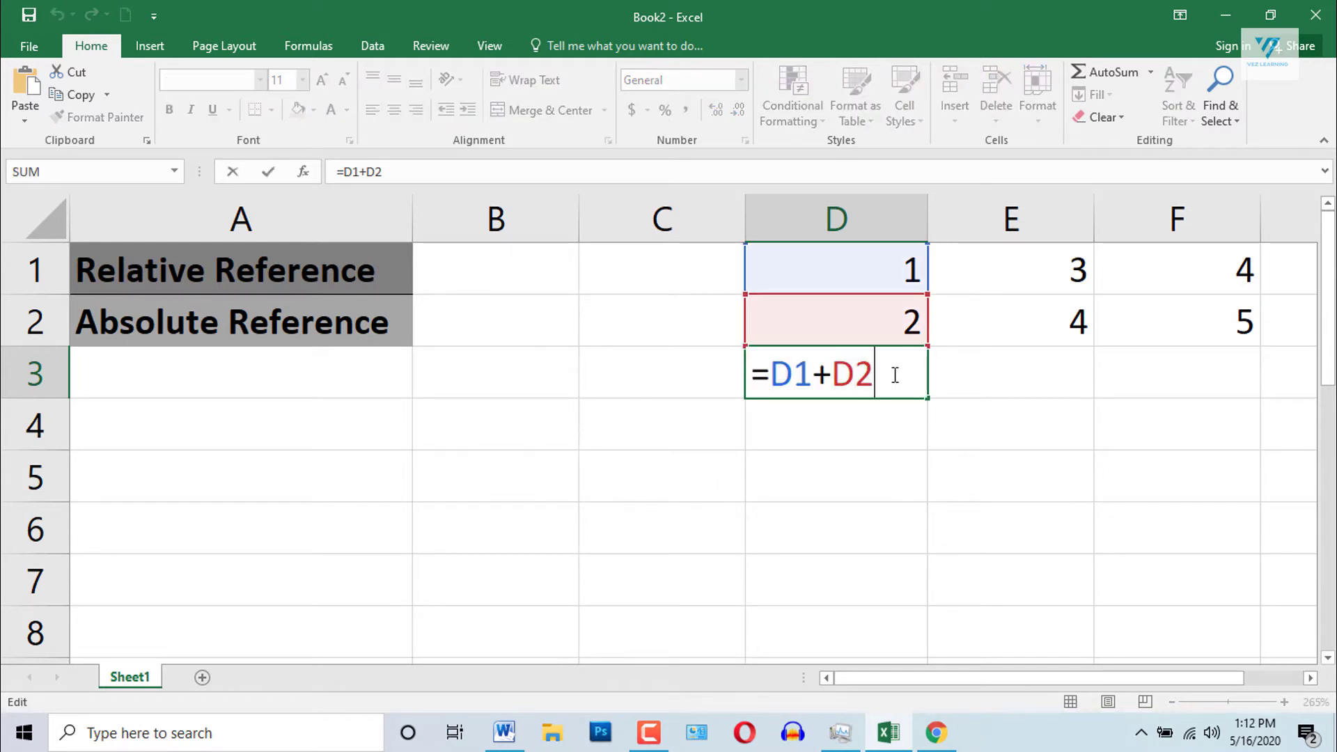
left_click_drag(762, 377, 894, 385)
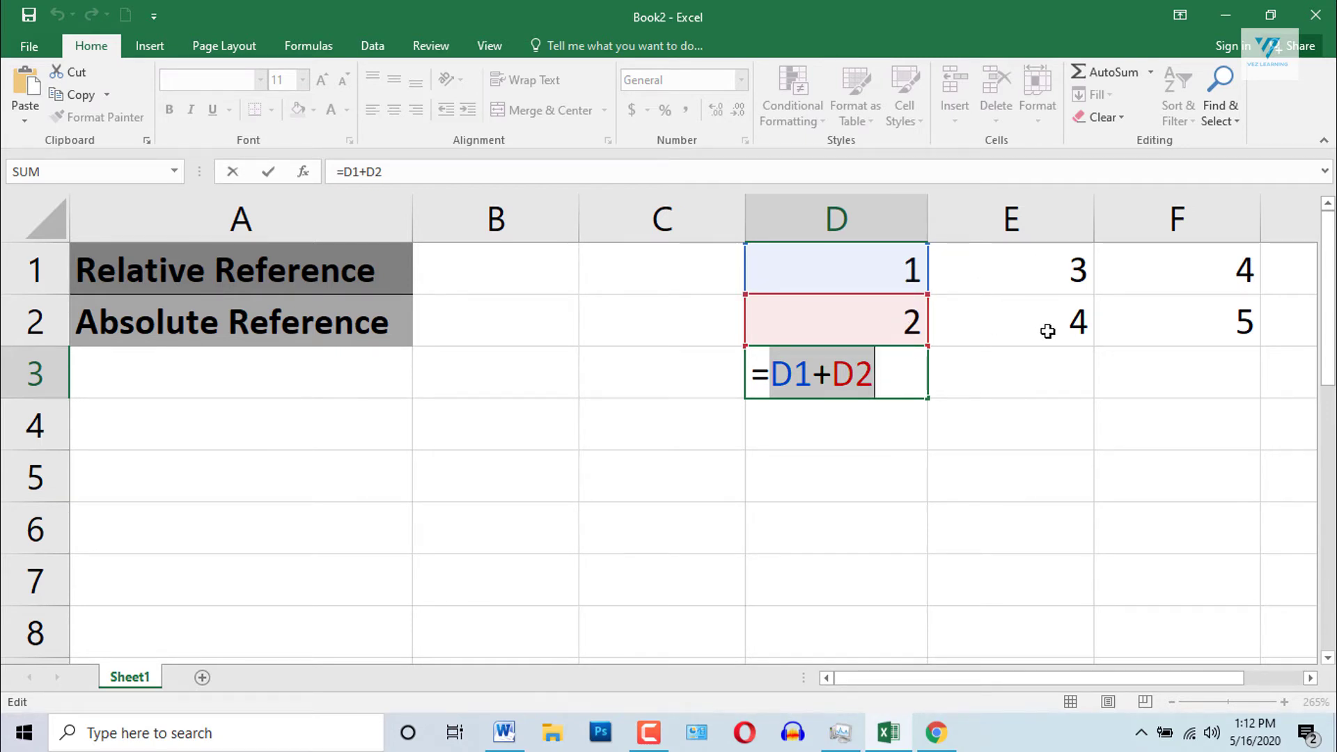
key("Return")
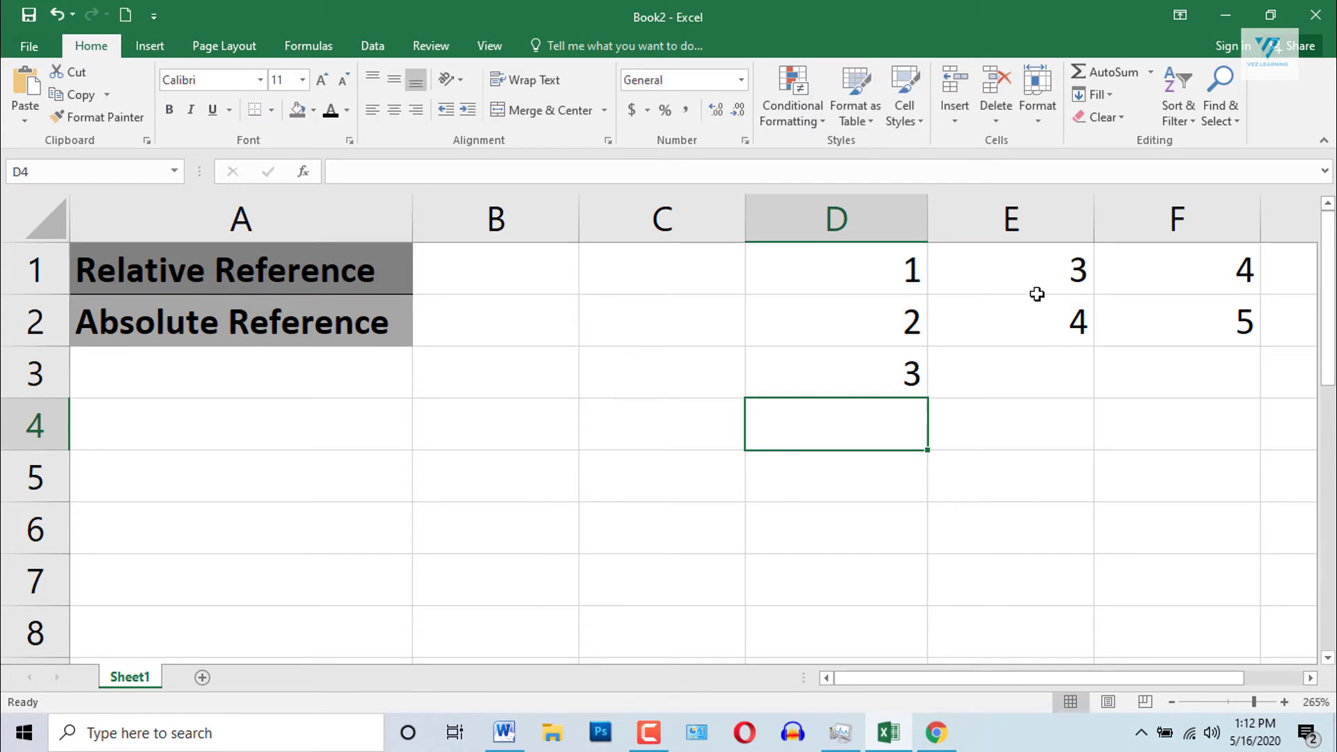
Select columns E and F and the number pairs in D1:D2, E1:E2 and F1:F2
left_click(867, 227)
left_click(1021, 215)
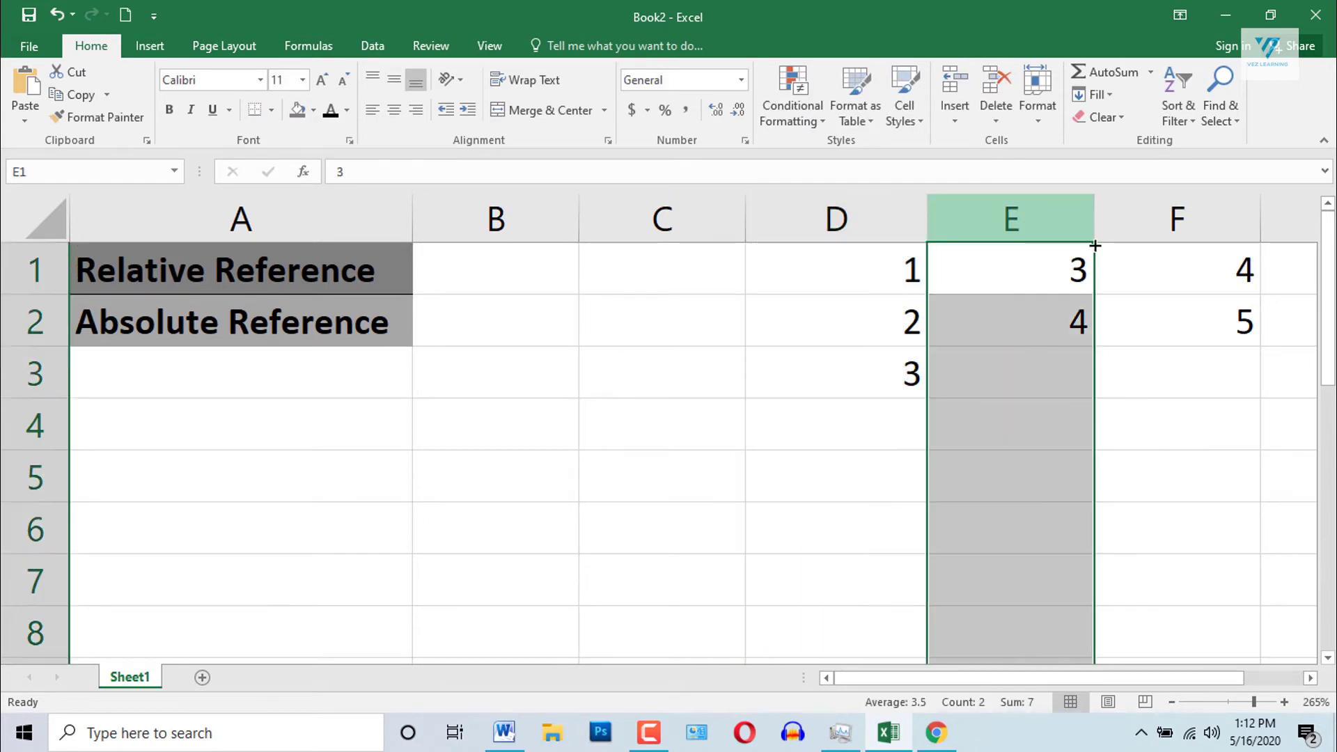
left_click(1178, 216)
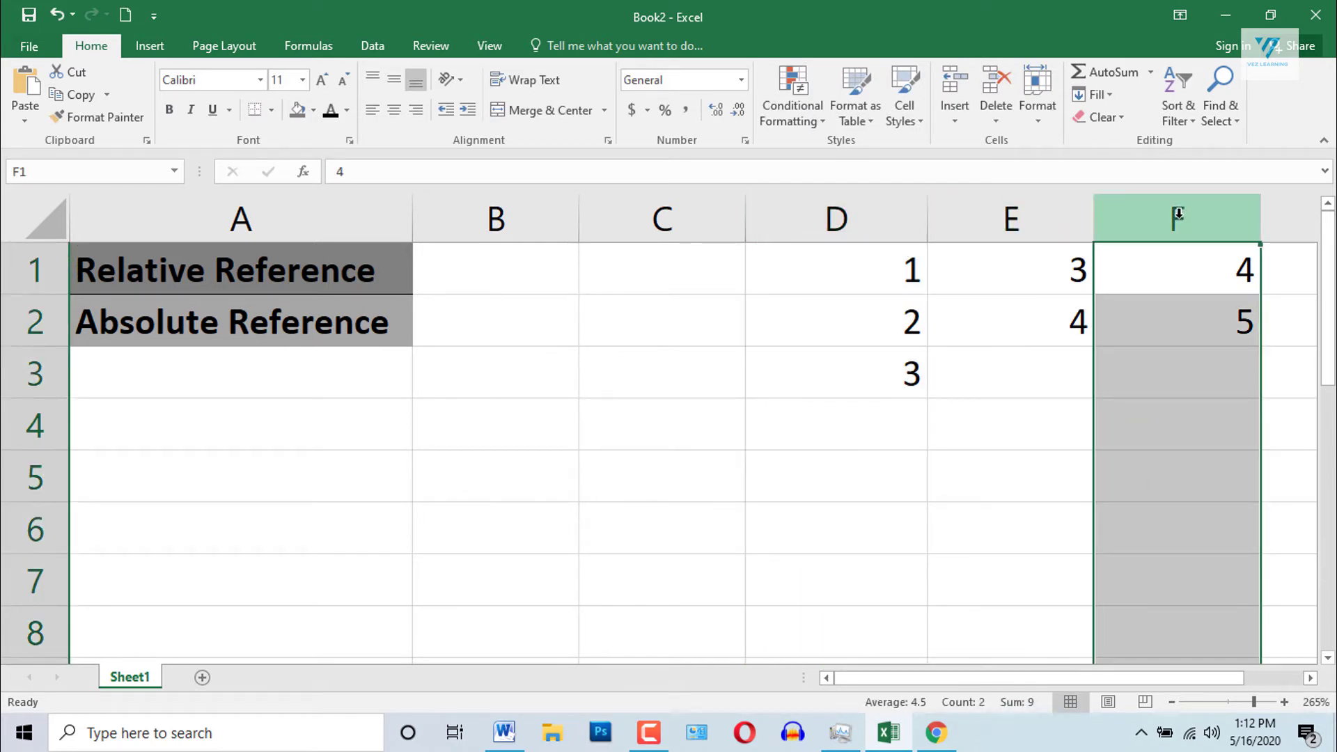
left_click_drag(1024, 269, 1024, 322)
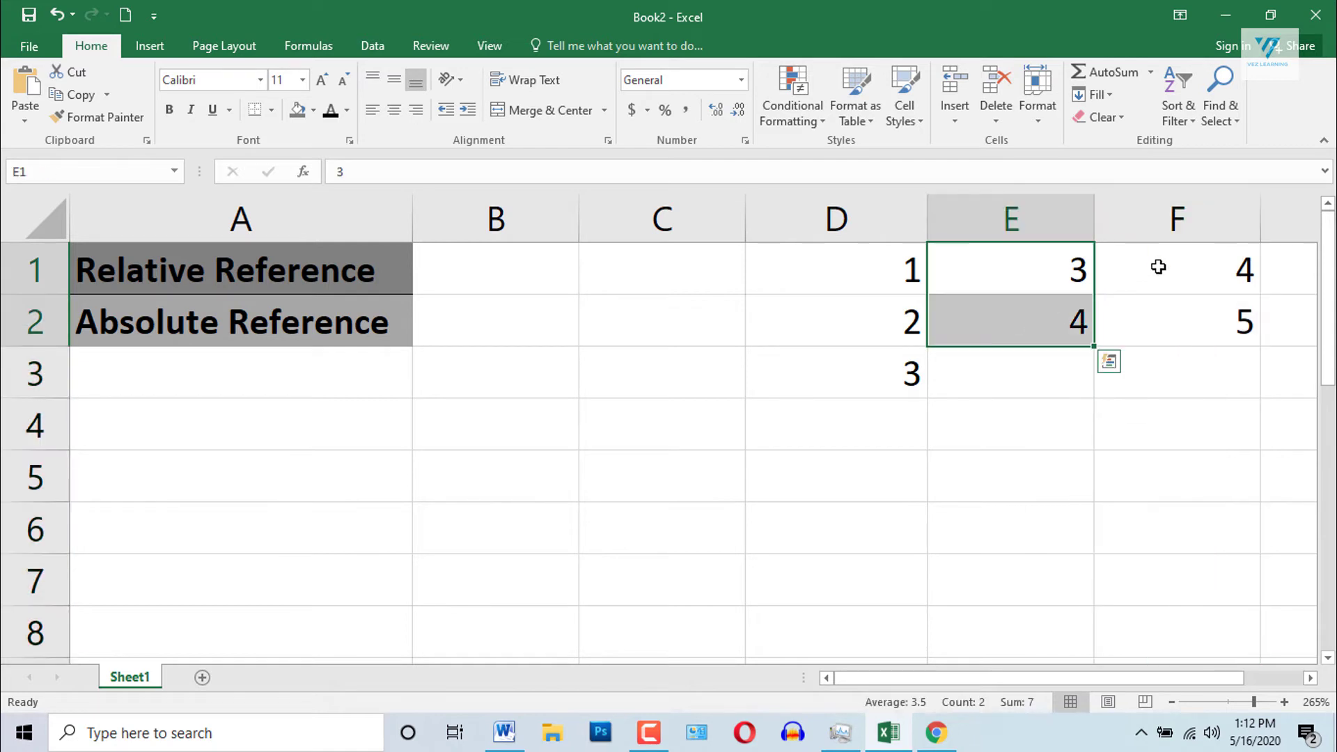
left_click_drag(1158, 265, 1171, 321)
left_click(862, 361)
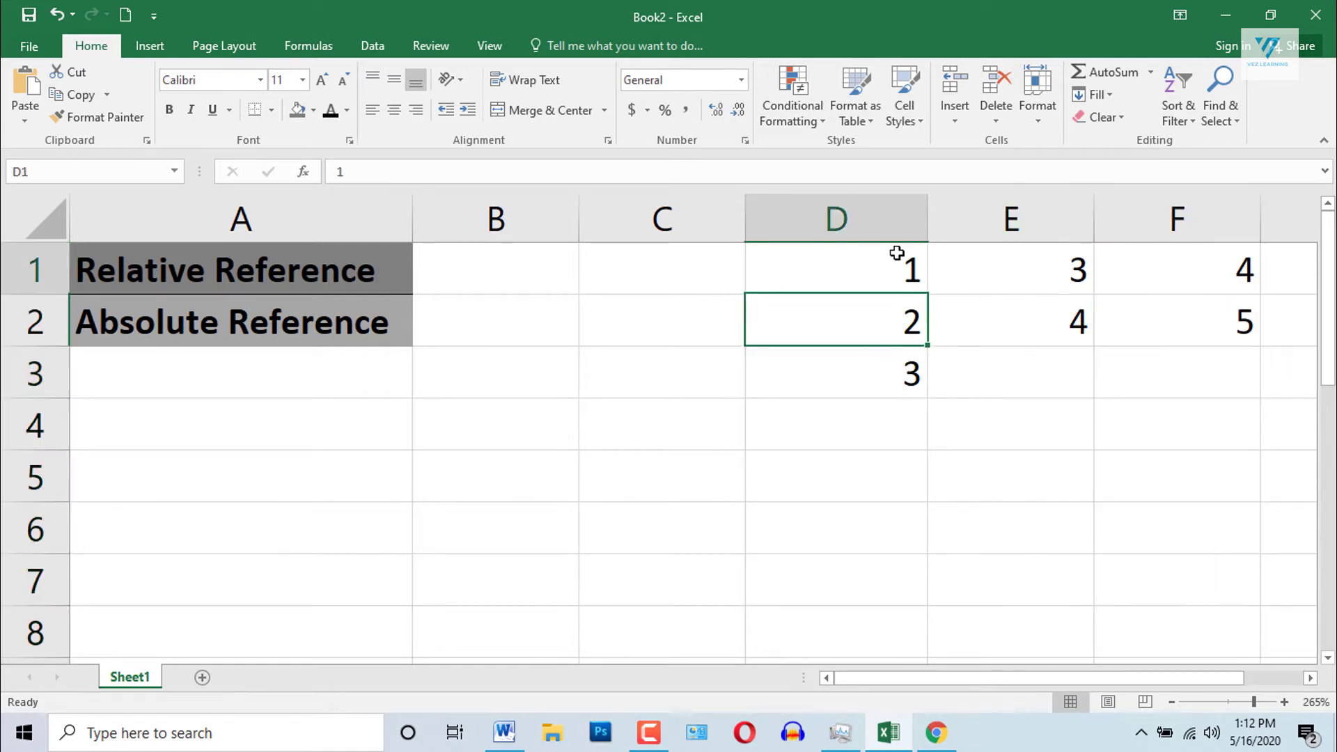
left_click_drag(895, 256, 898, 333)
left_click_drag(1039, 261, 1038, 318)
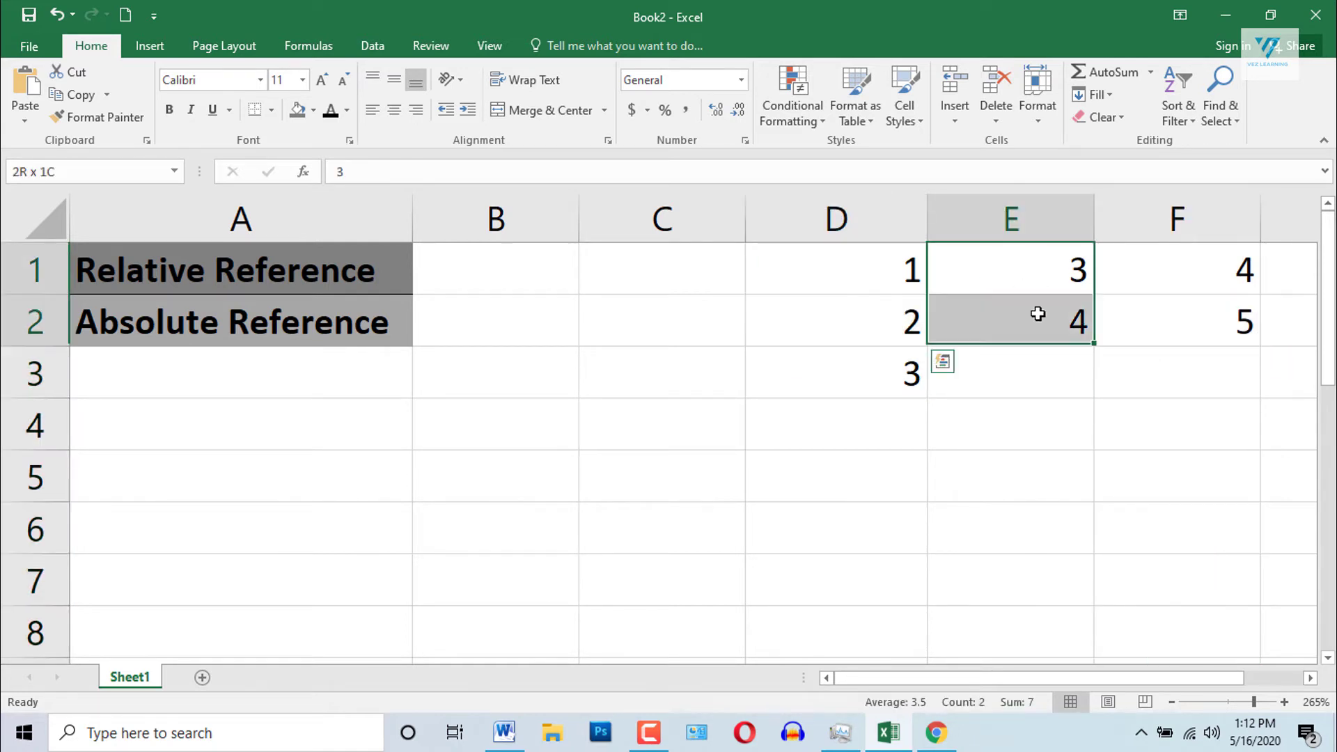
left_click_drag(1150, 259, 1146, 340)
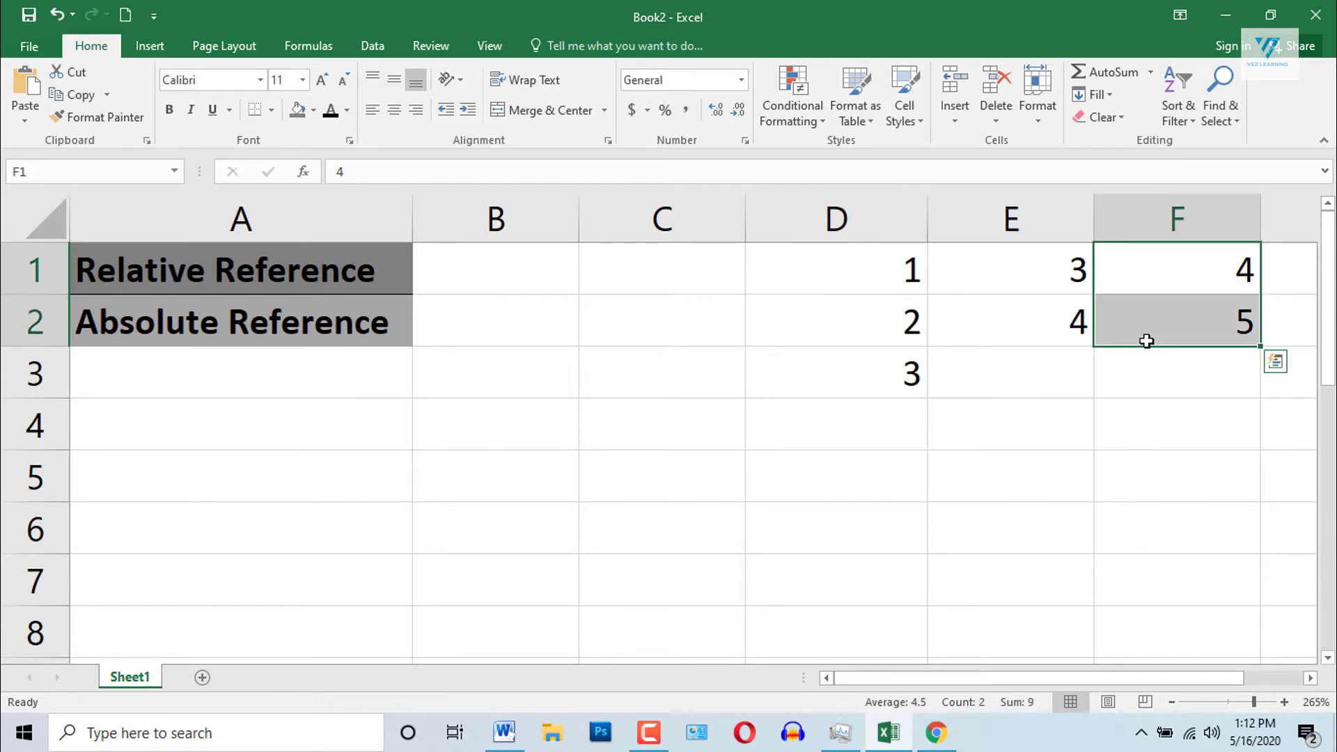
Check D3's =D1+D2 formula without changing it, then select E3
left_click(846, 378)
left_click(1003, 376)
left_click(1149, 375)
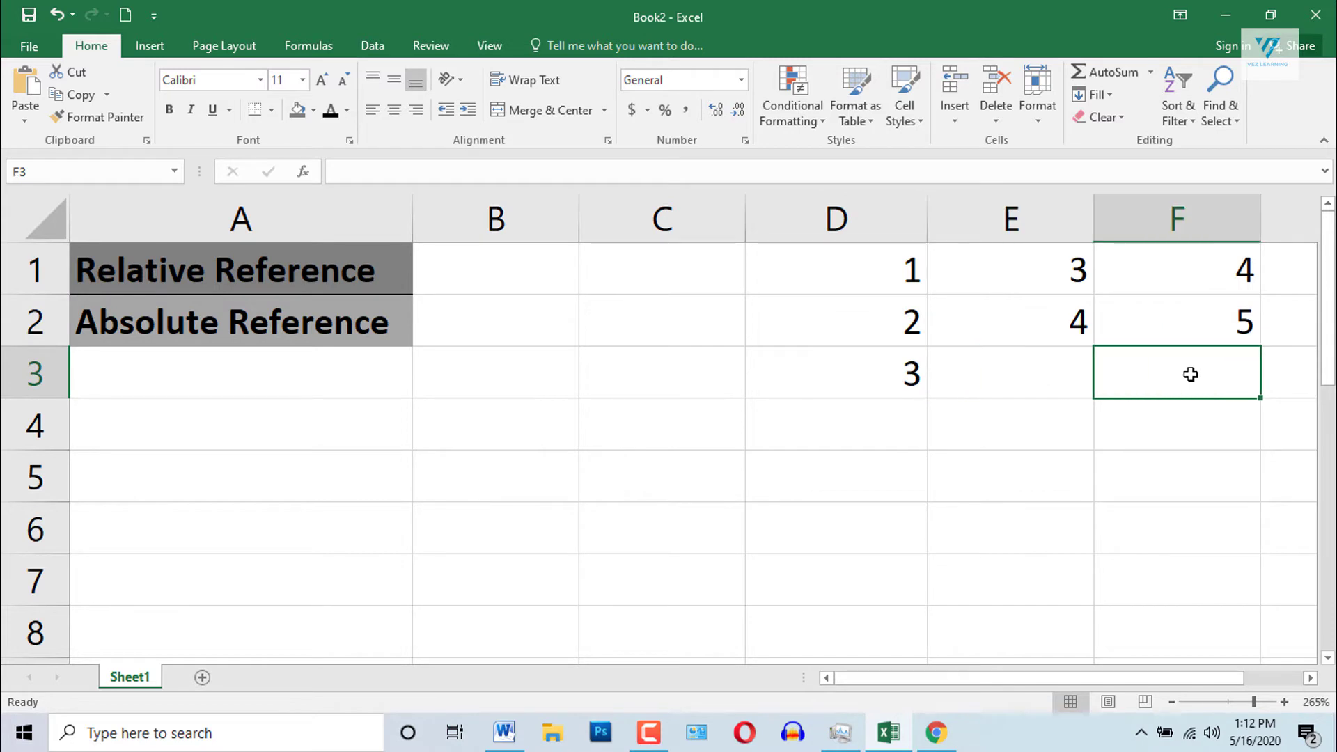
double_click(899, 369)
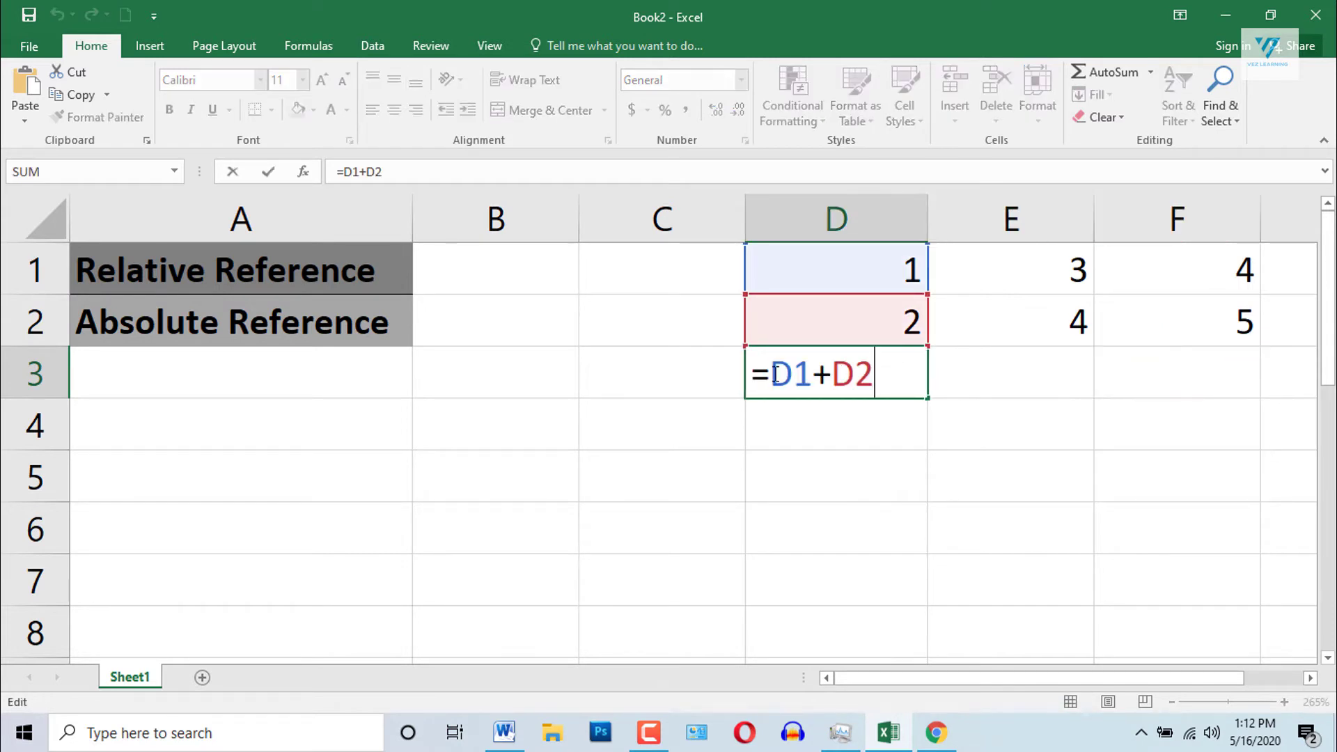
key("ctrl+Return")
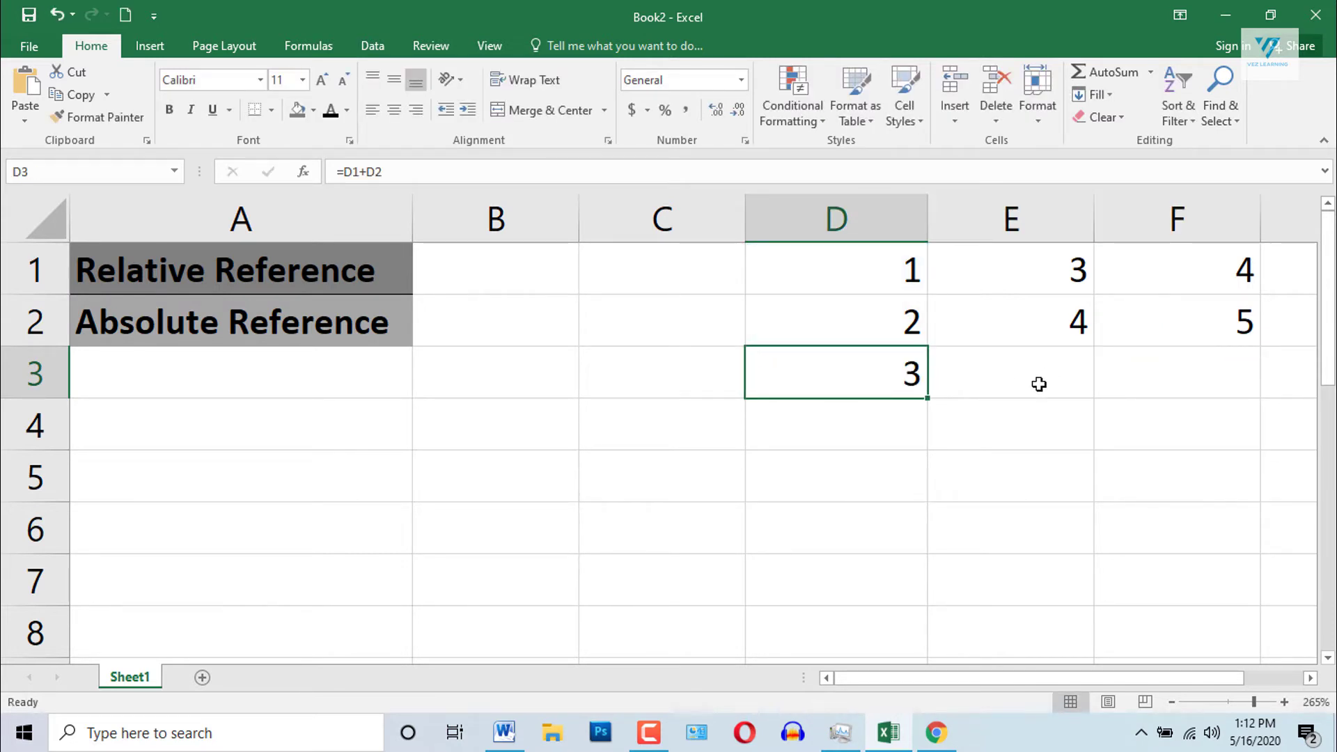
left_click(1039, 381)
Enter =E1+E2 in E3 to get 7, then delete it again
type("=")
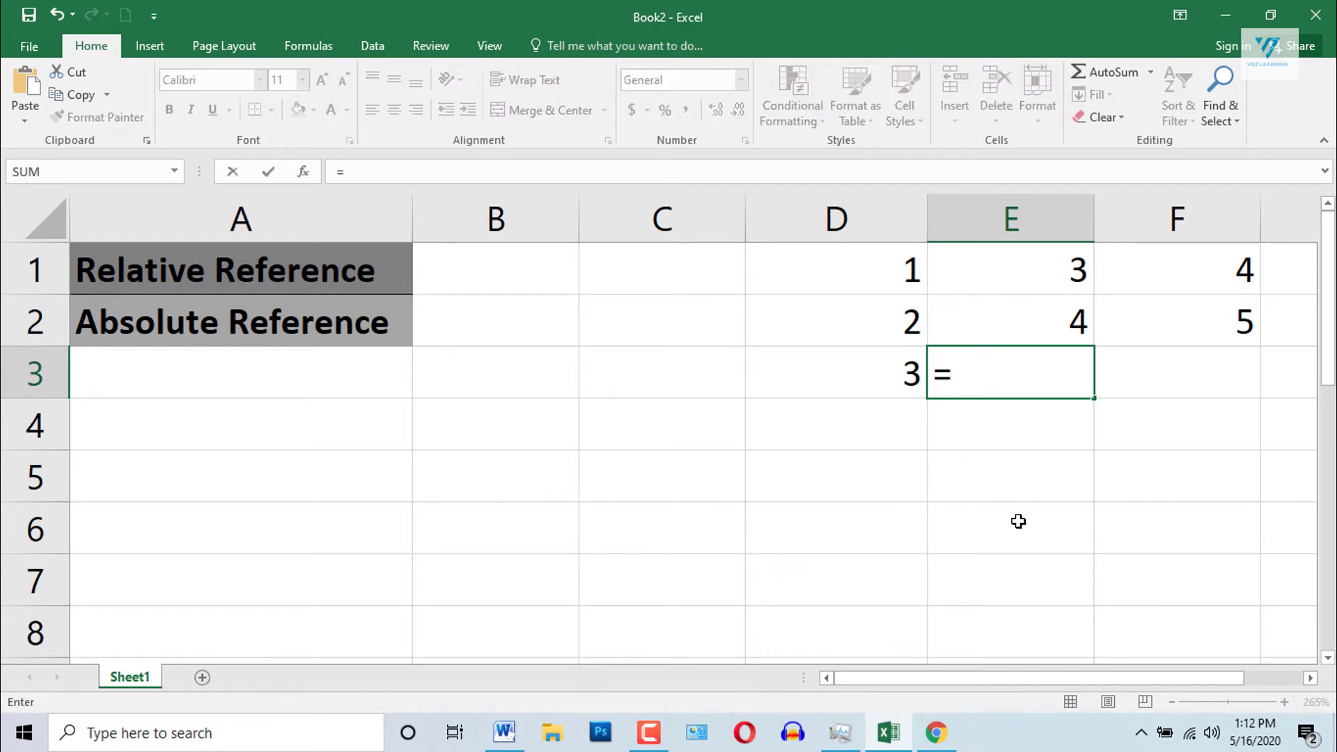
left_click(996, 265)
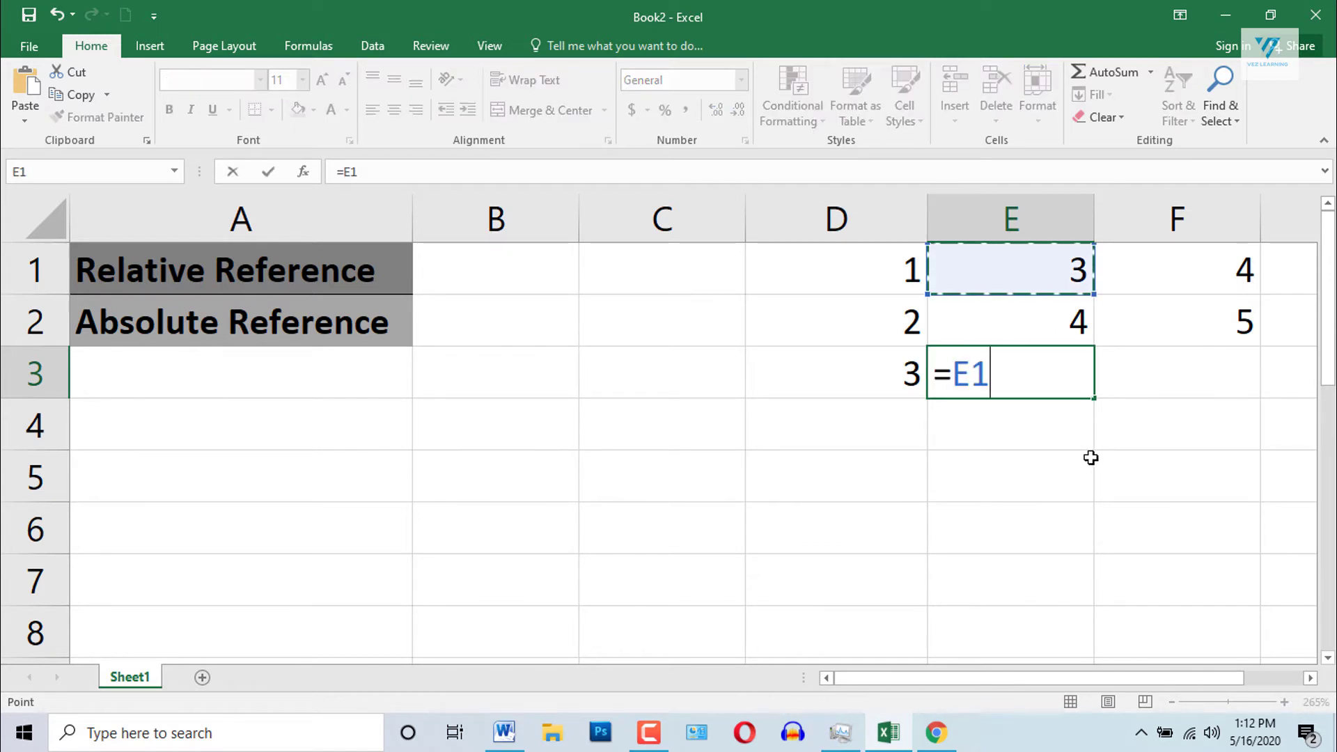
type("+")
left_click(1032, 333)
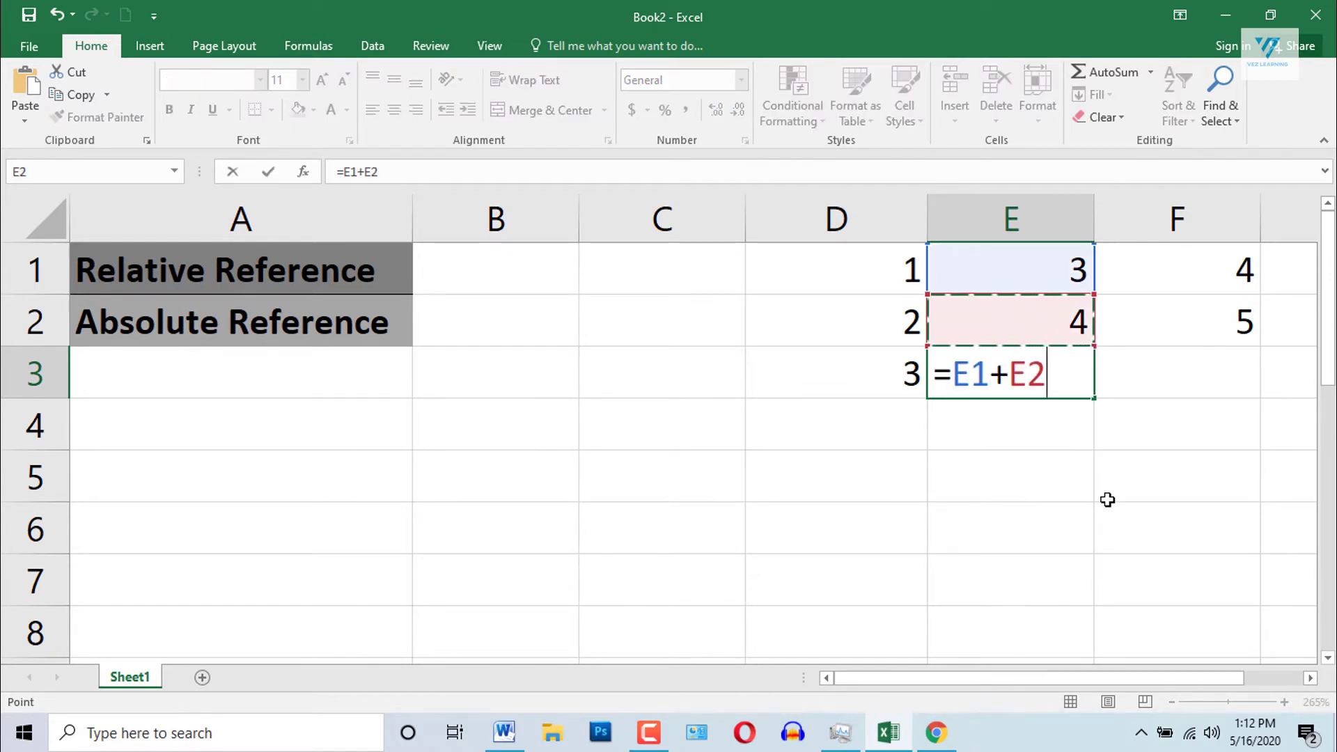
key("Return")
left_click(1060, 364)
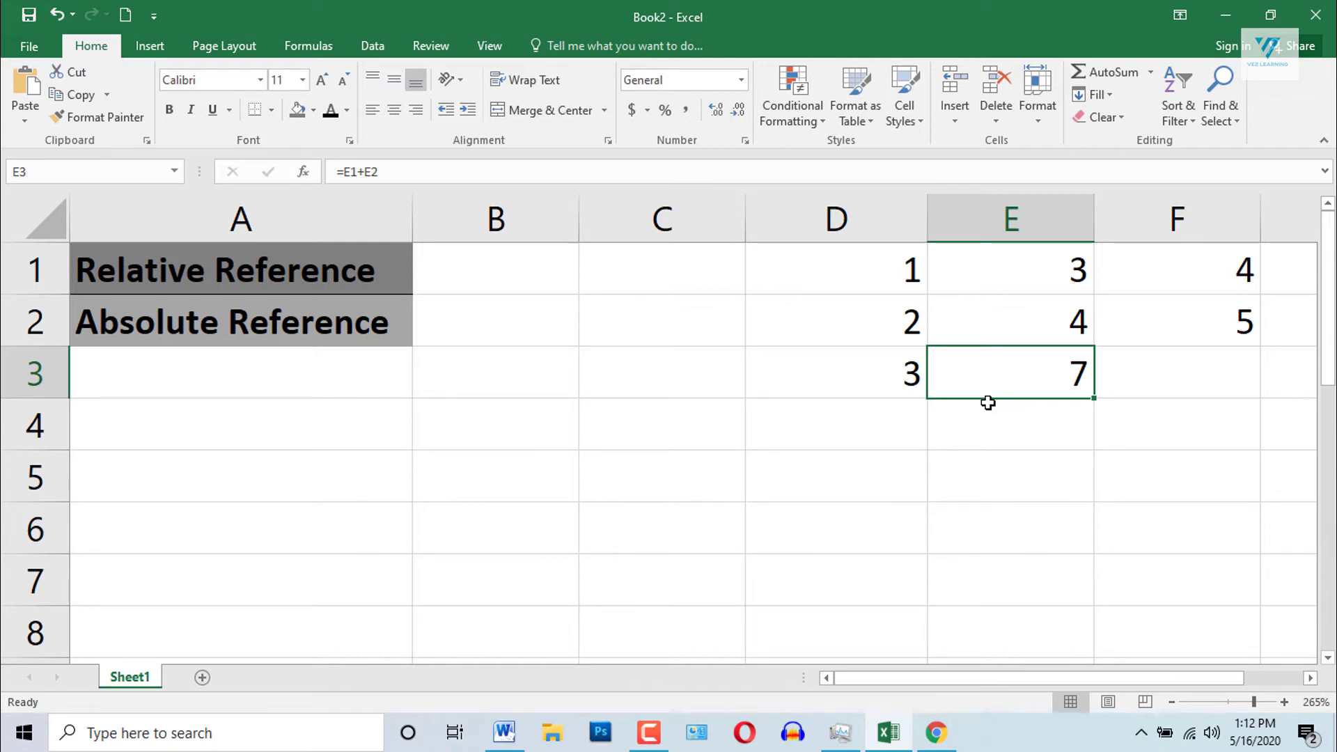
key("Delete")
left_click(876, 385)
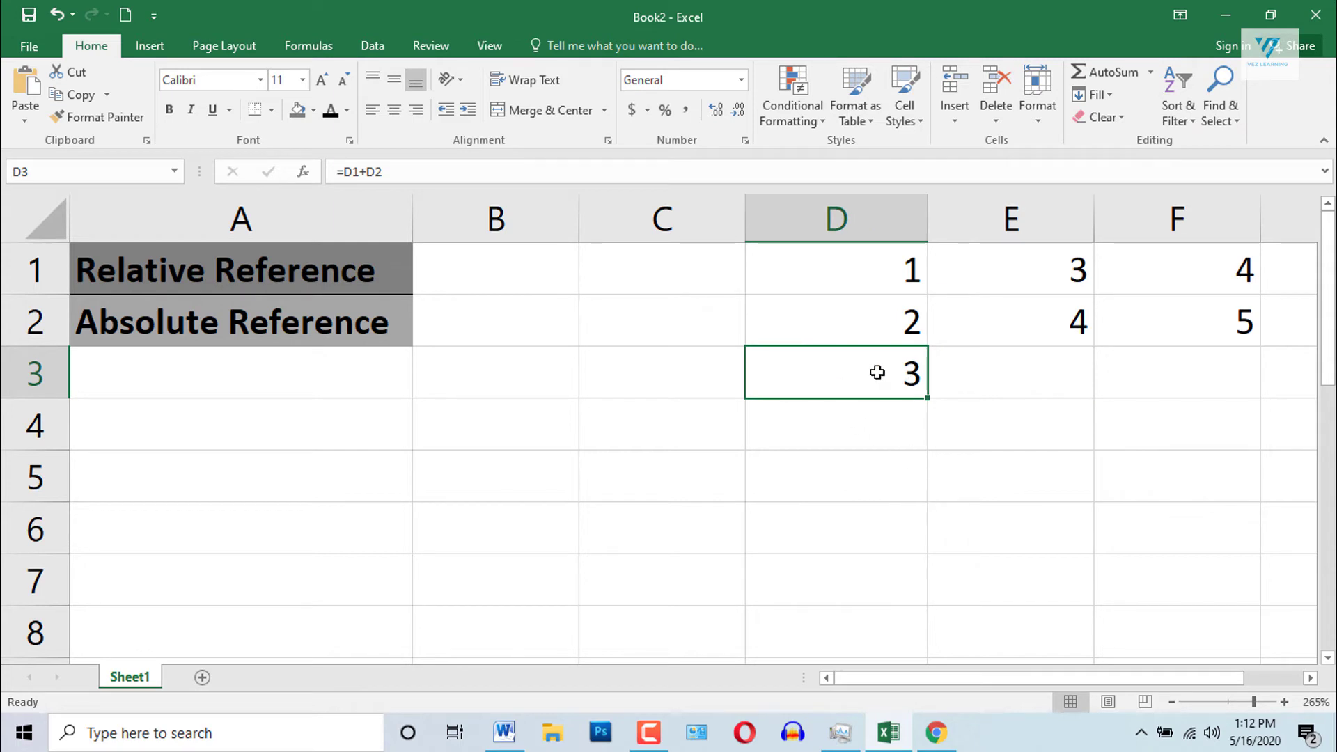
double_click(873, 374)
left_click_drag(771, 374, 929, 379)
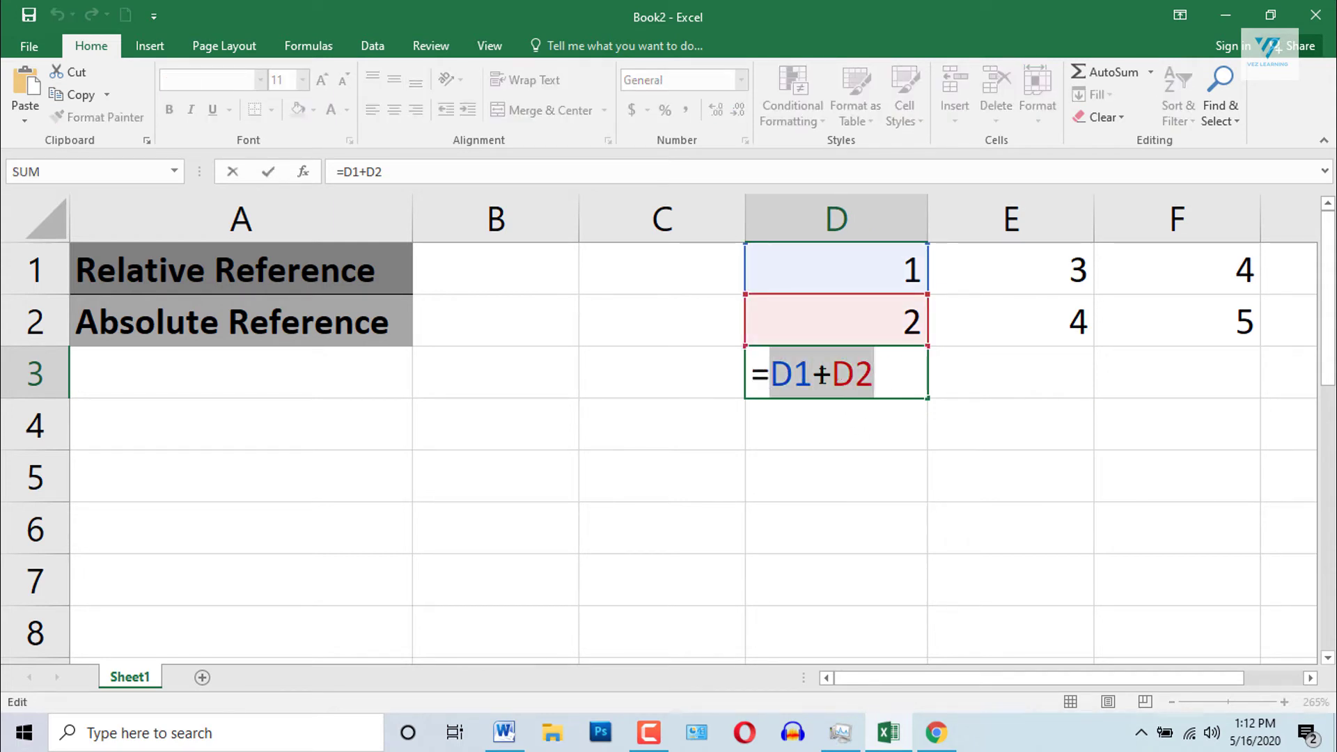
left_click_drag(823, 374, 836, 370)
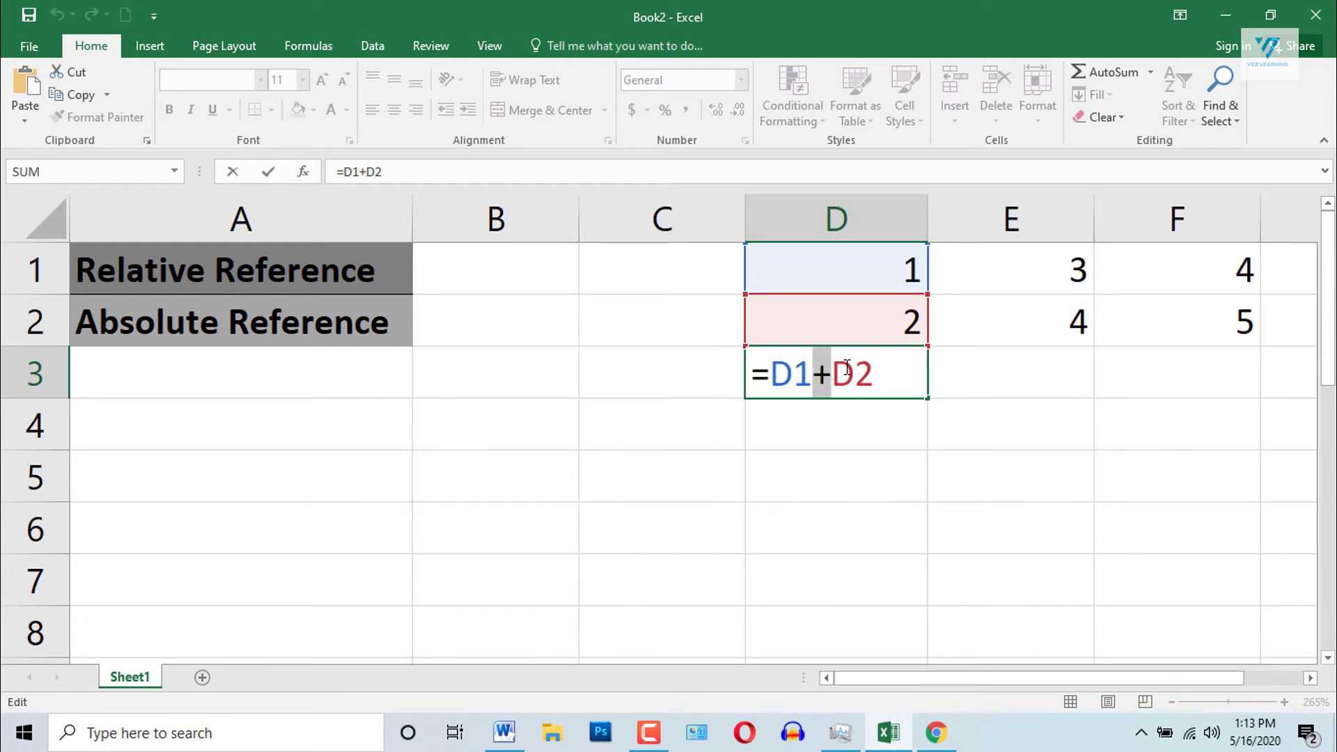
key("Return")
Copy D3 and paste it into E3 via Home Copy/Paste, yielding =E1+E2 showing 7
left_click_drag(1039, 269, 1042, 328)
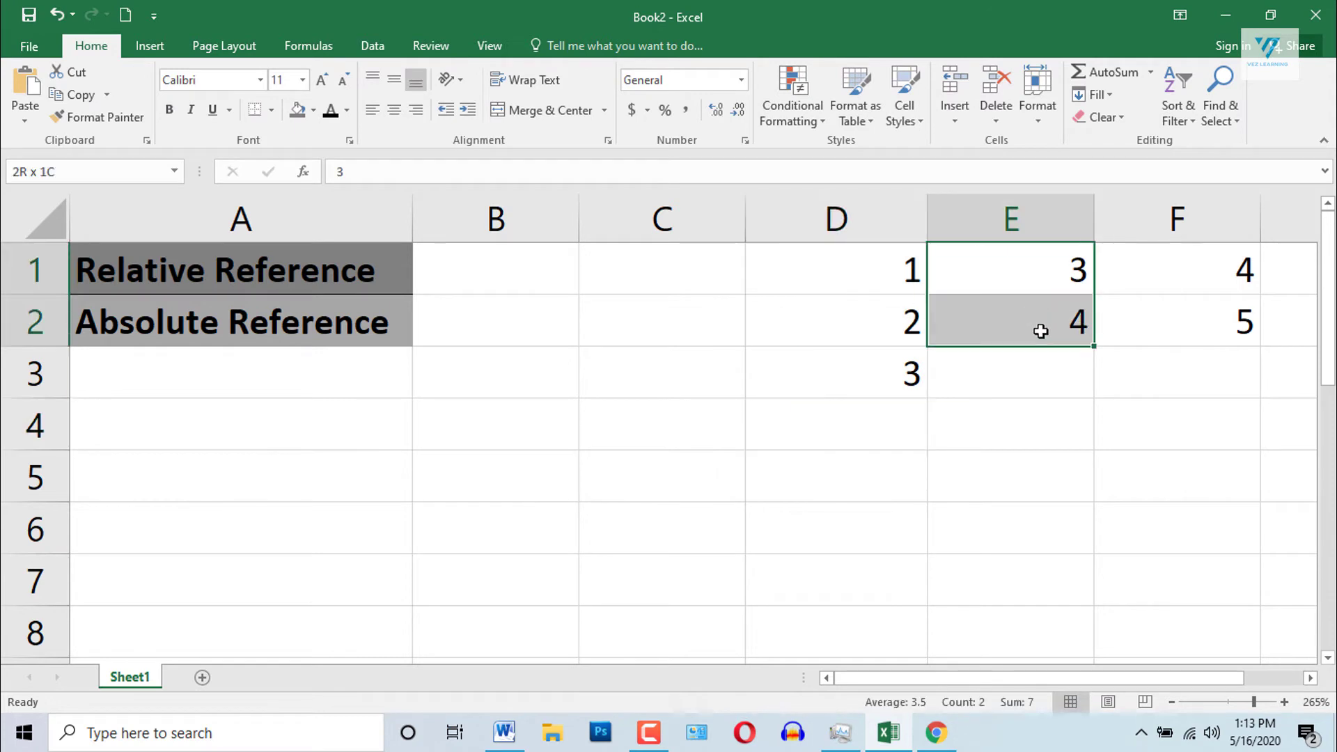
left_click(1026, 380)
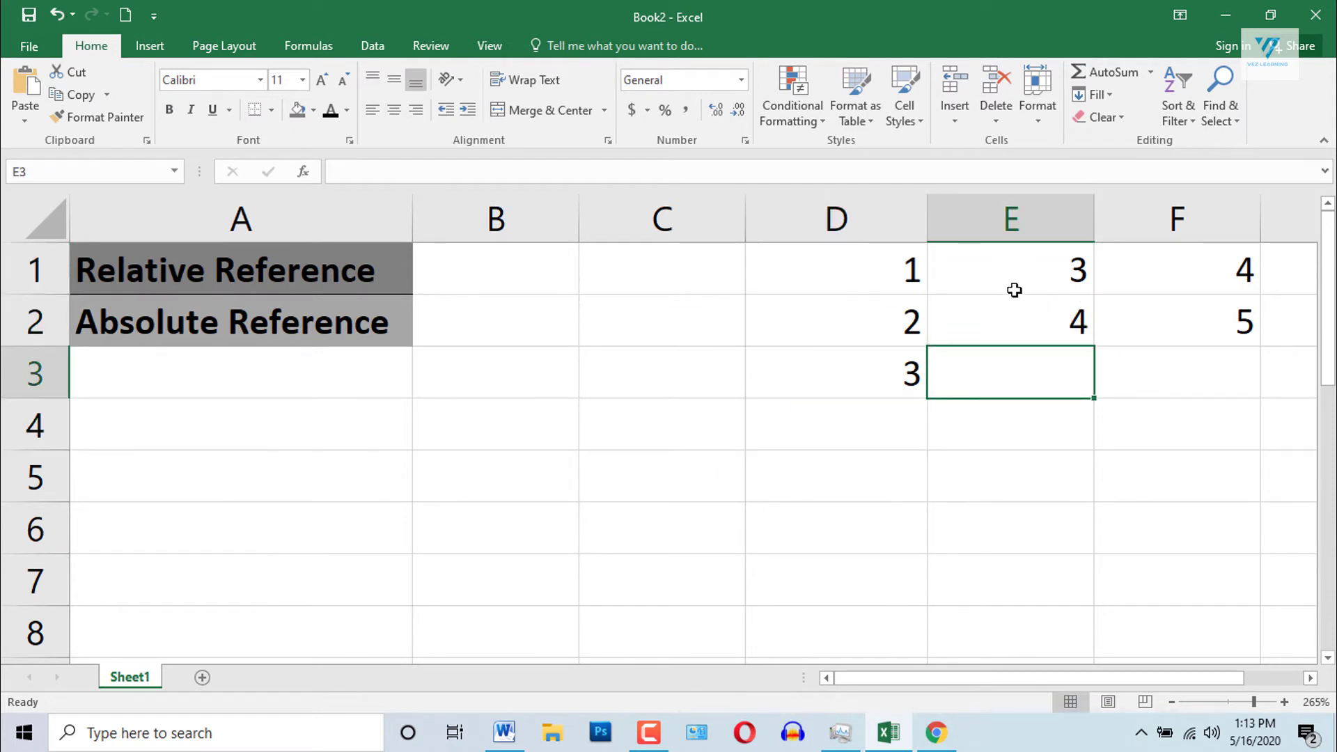
left_click(869, 369)
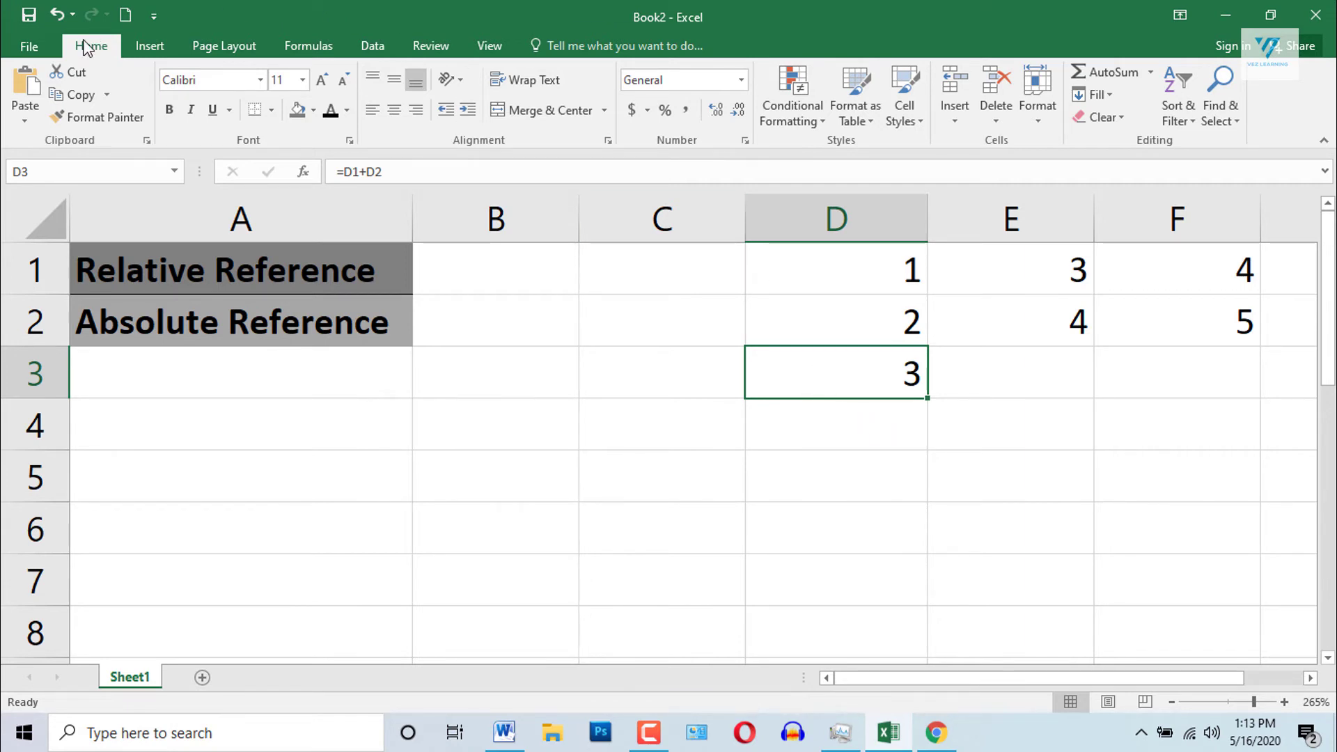
left_click(81, 95)
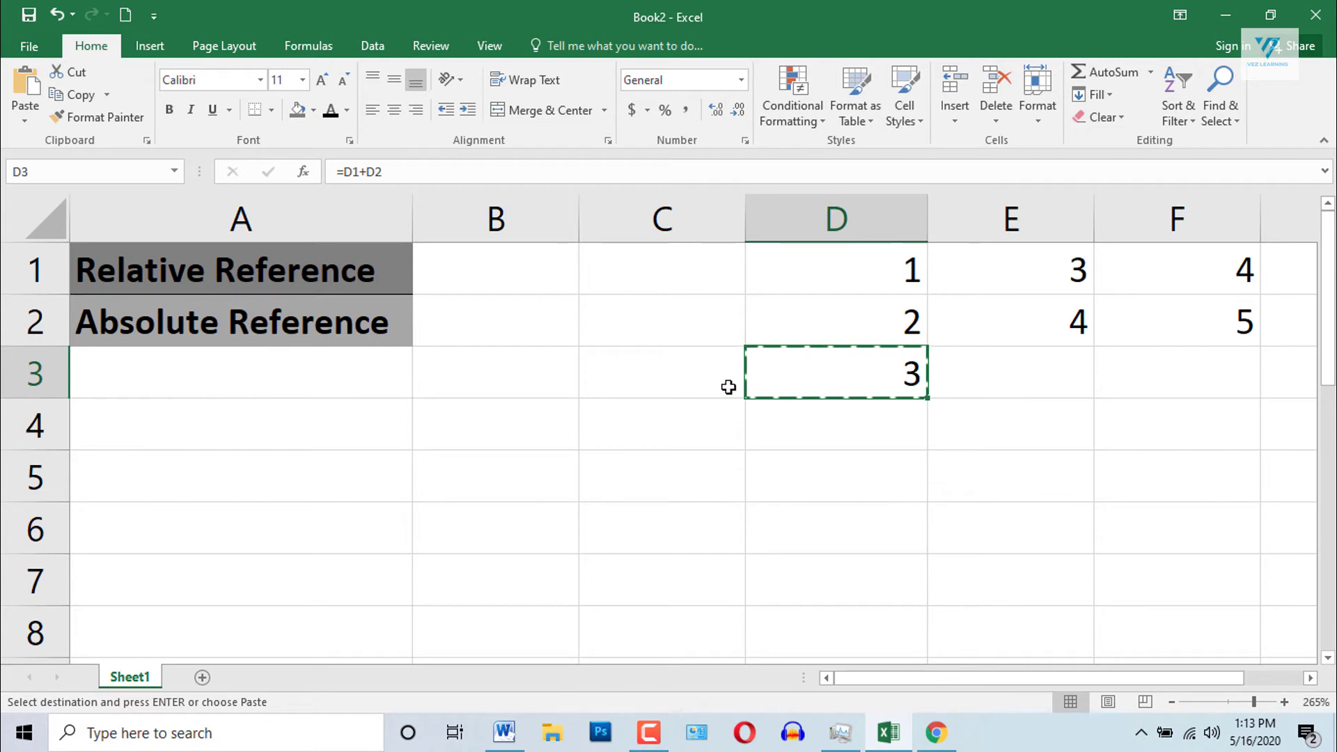
left_click(1042, 384)
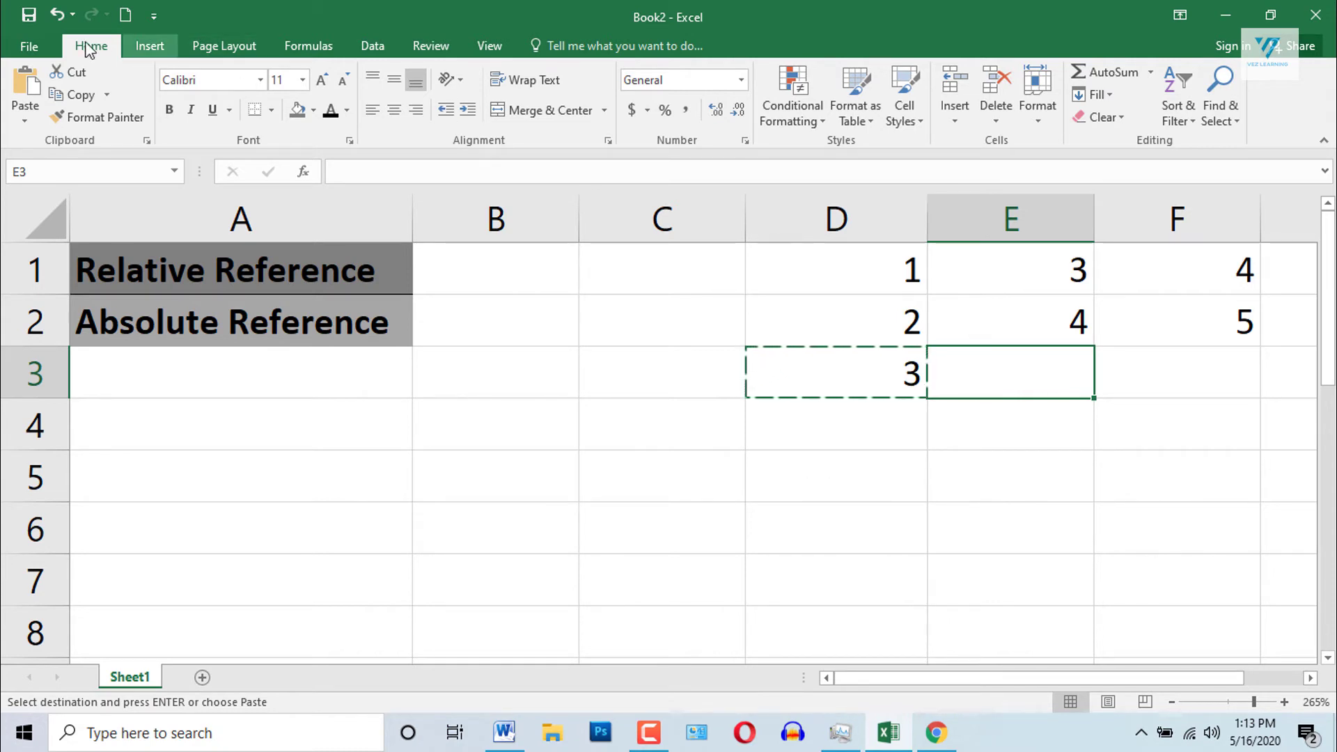
left_click(26, 87)
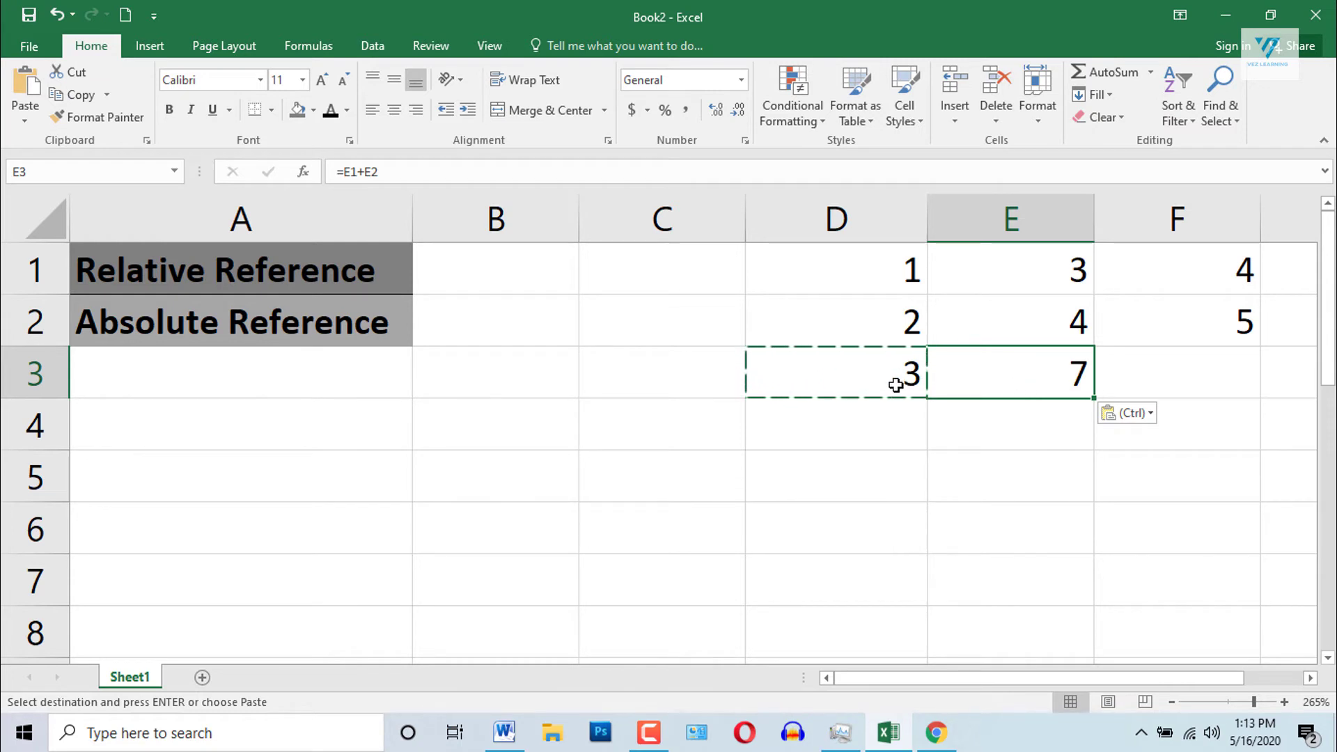
key("Escape")
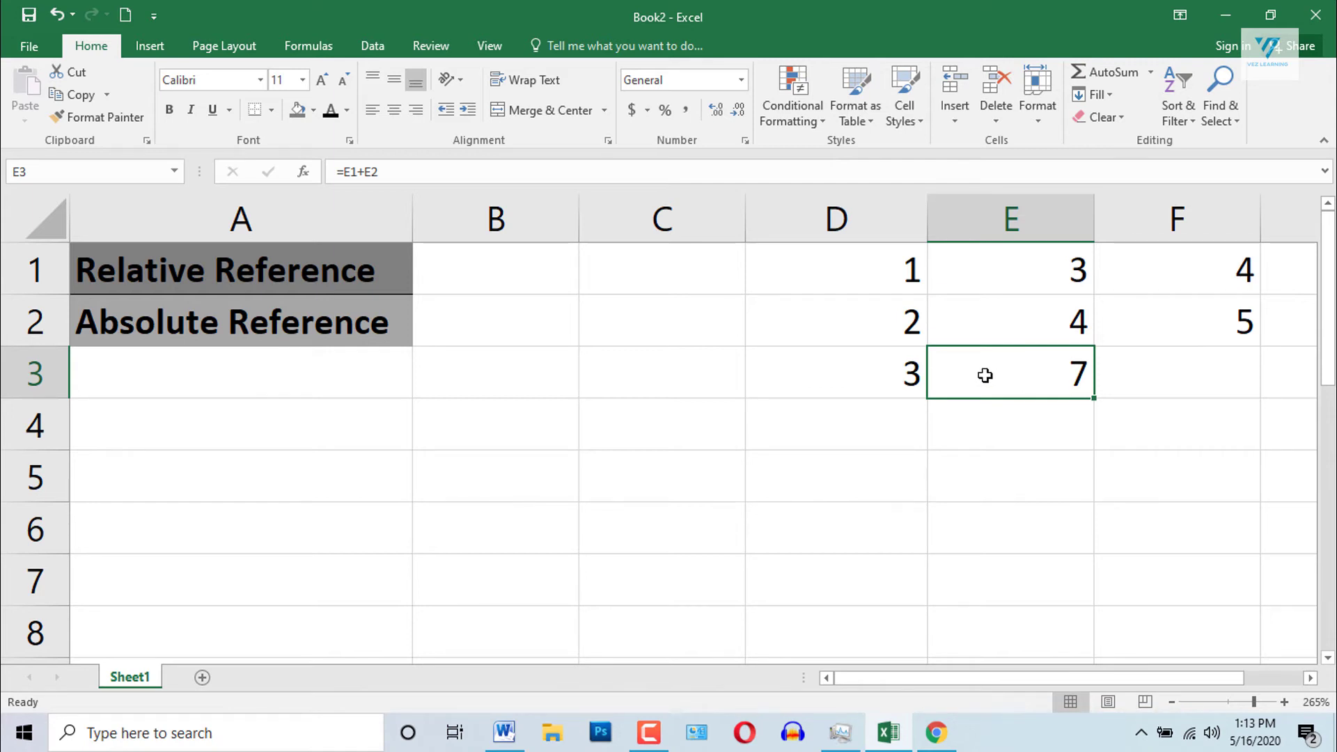
double_click(1038, 379)
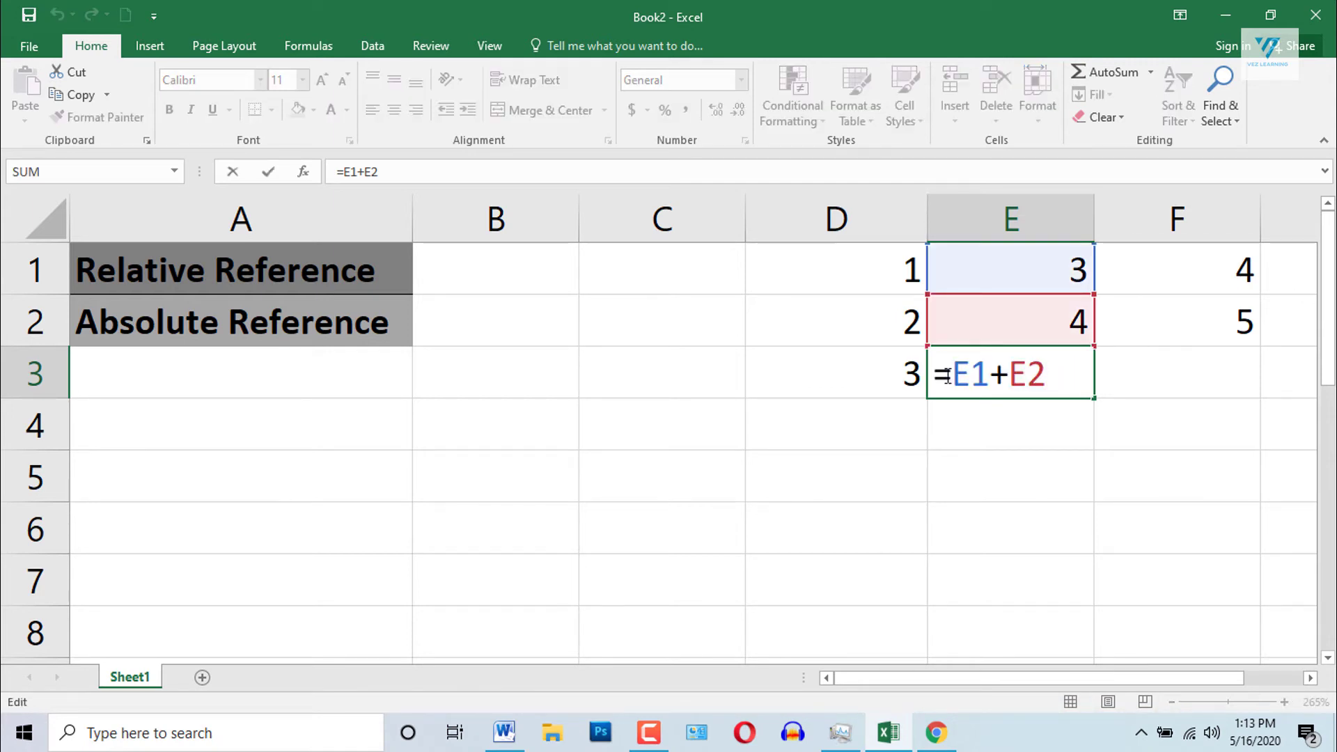
left_click_drag(953, 376, 1059, 376)
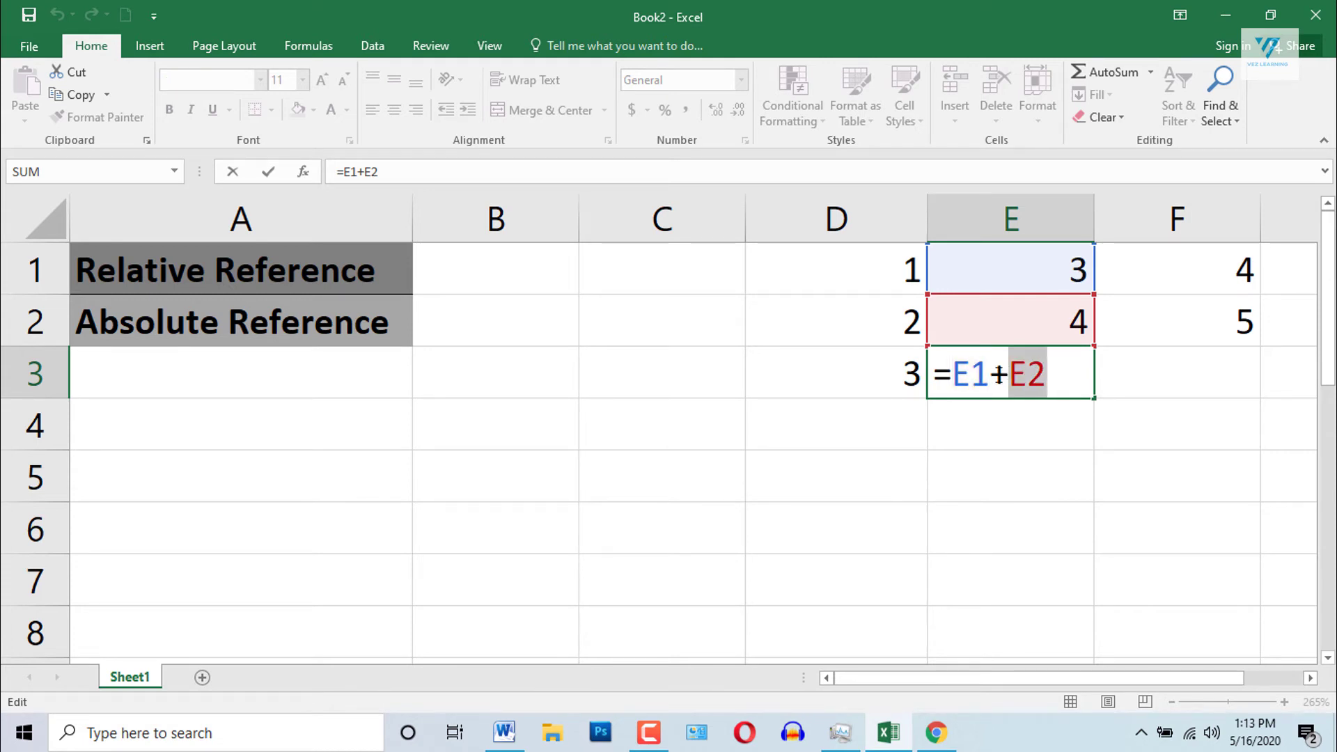
key("ctrl+Return")
left_click(875, 379)
double_click(879, 374)
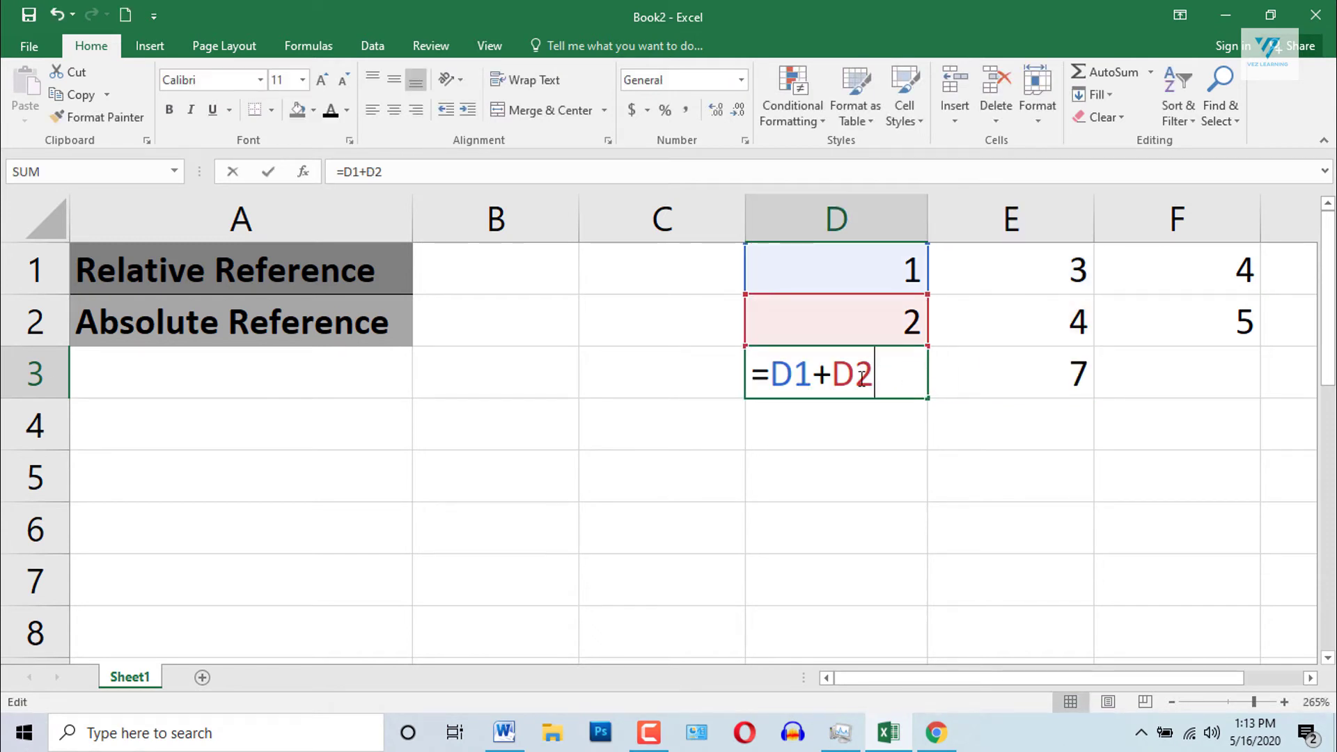
left_click_drag(771, 377, 860, 378)
left_click(786, 374)
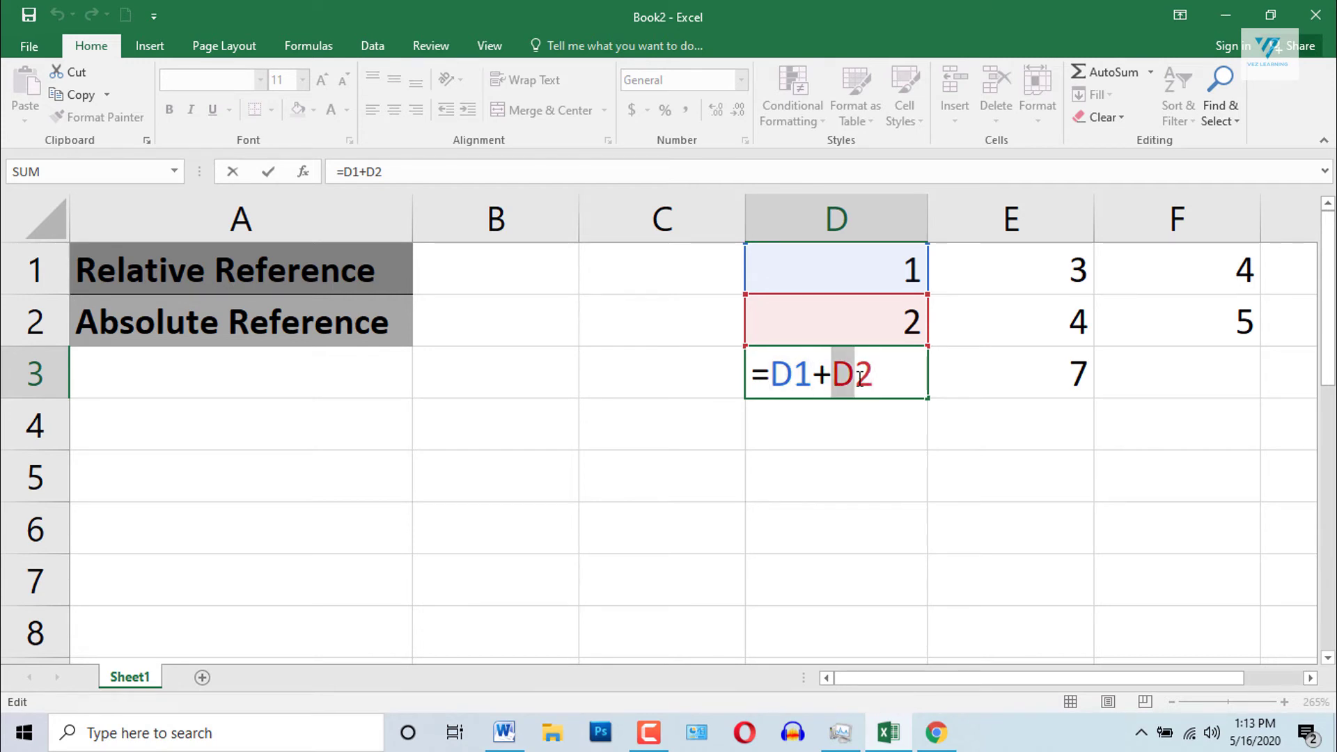
key("Escape")
double_click(1028, 374)
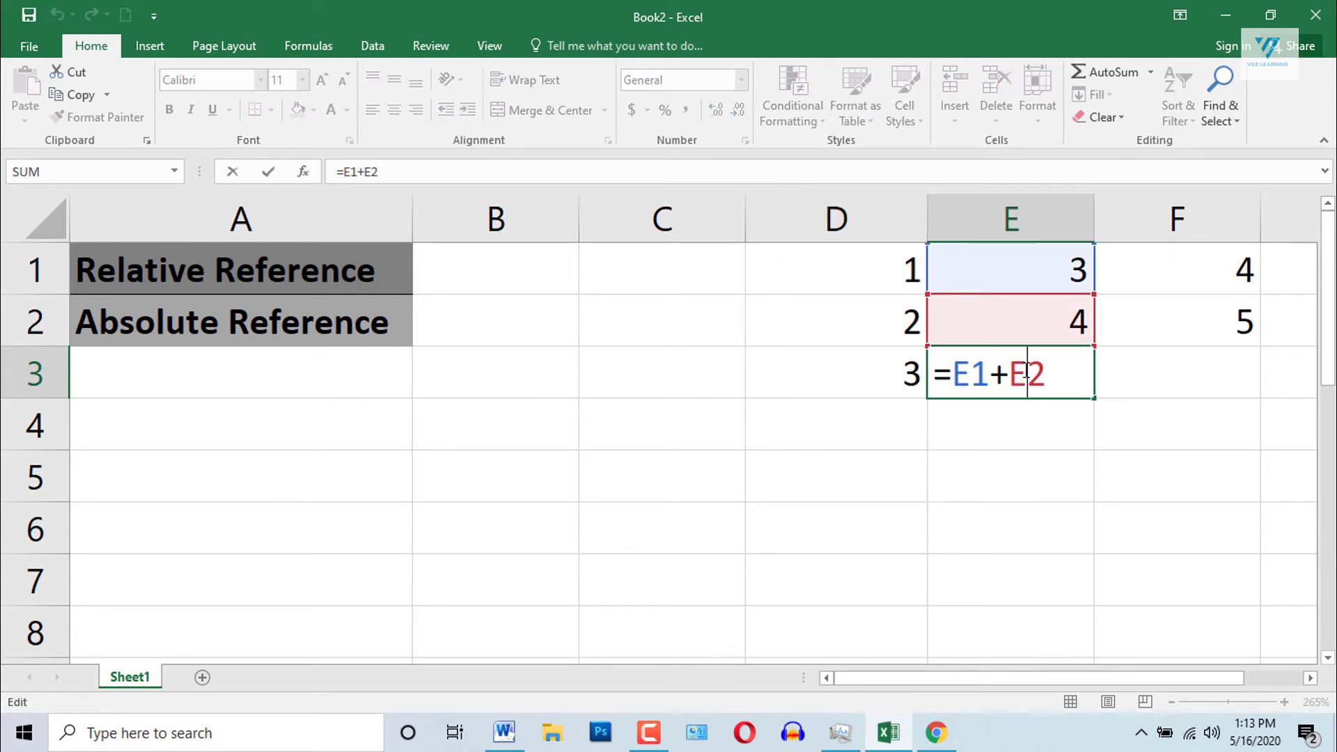
left_click_drag(952, 374, 1020, 374)
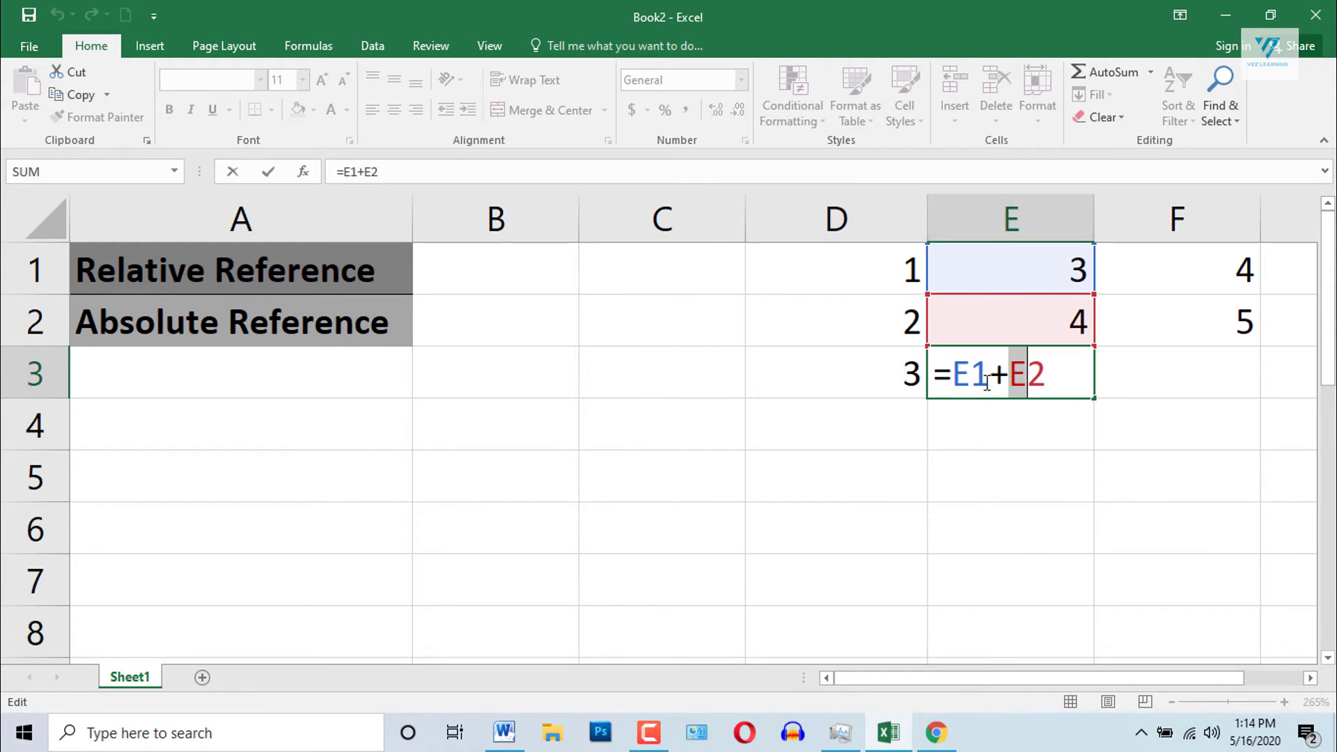
left_click_drag(991, 382, 1014, 384)
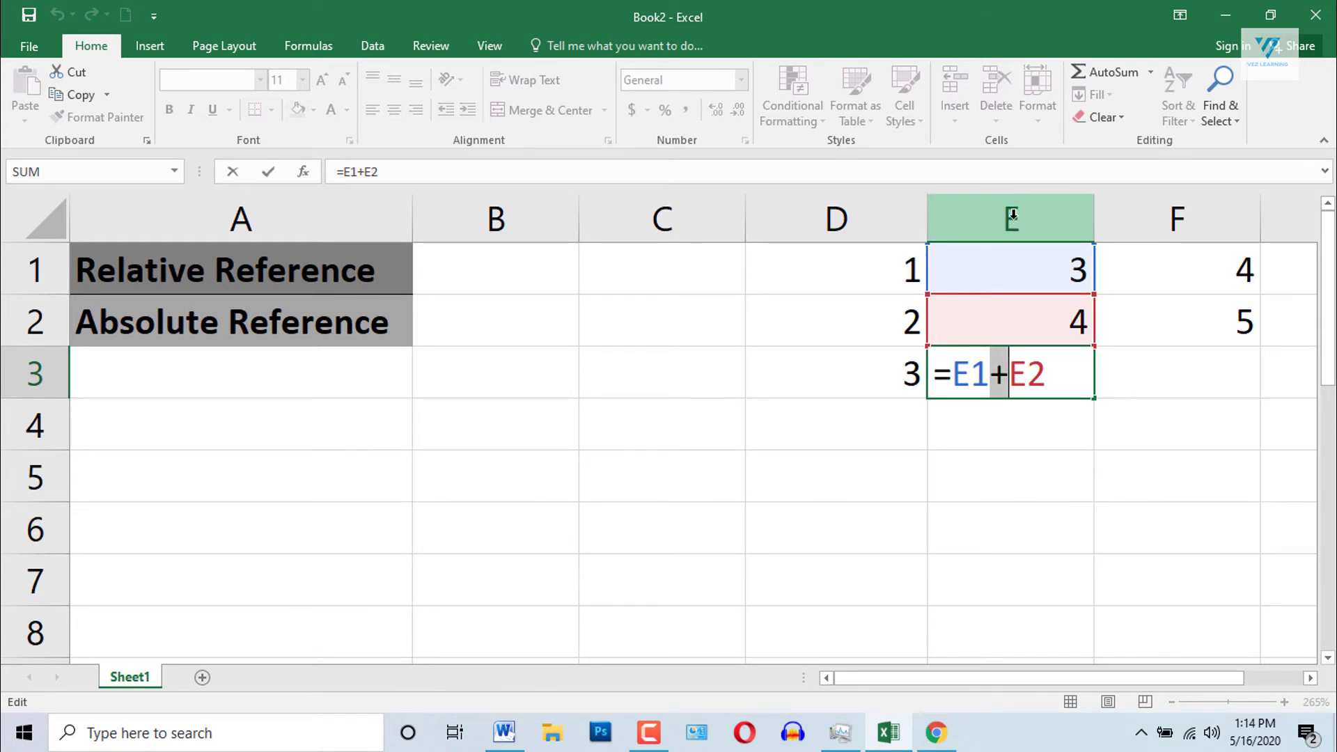
key("Return")
Copy E3 into F3 with Ctrl+C/Ctrl+V and verify it reads =F1+F2, showing 9
left_click(1052, 380)
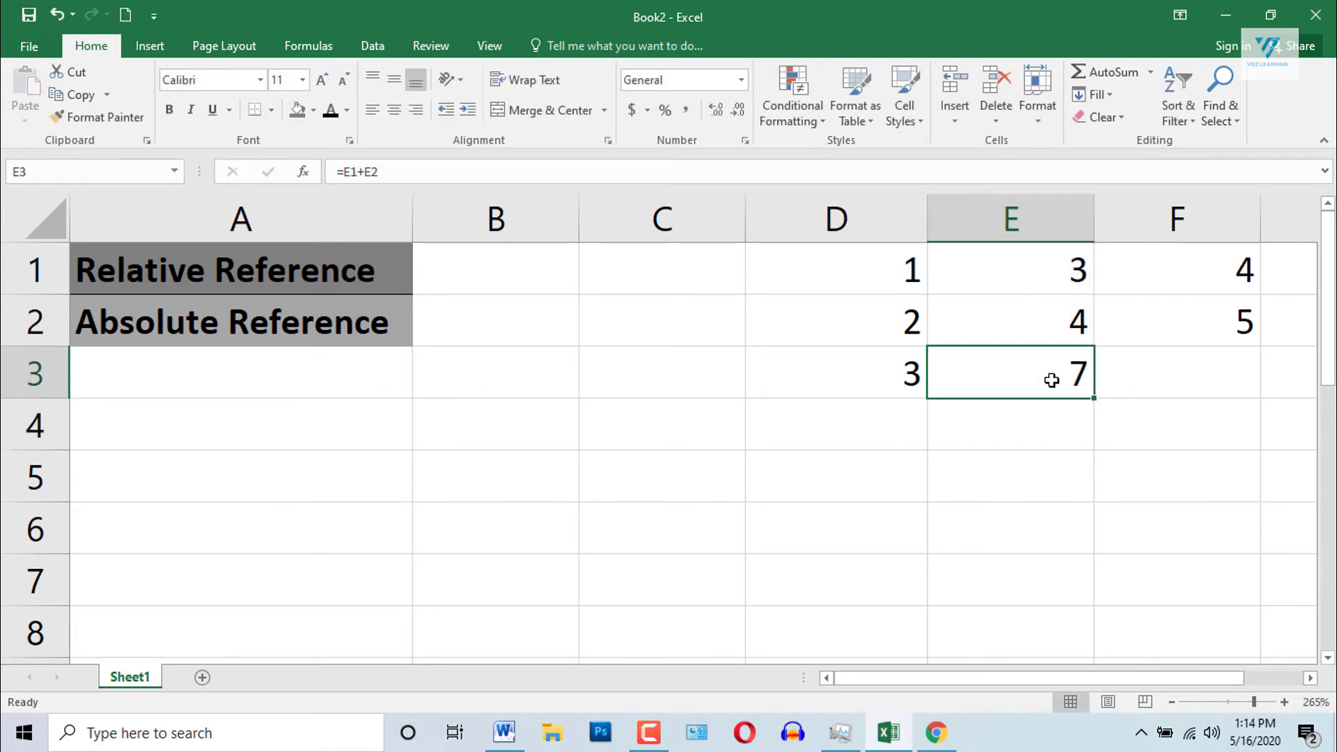
key("ctrl+c")
left_click(1215, 380)
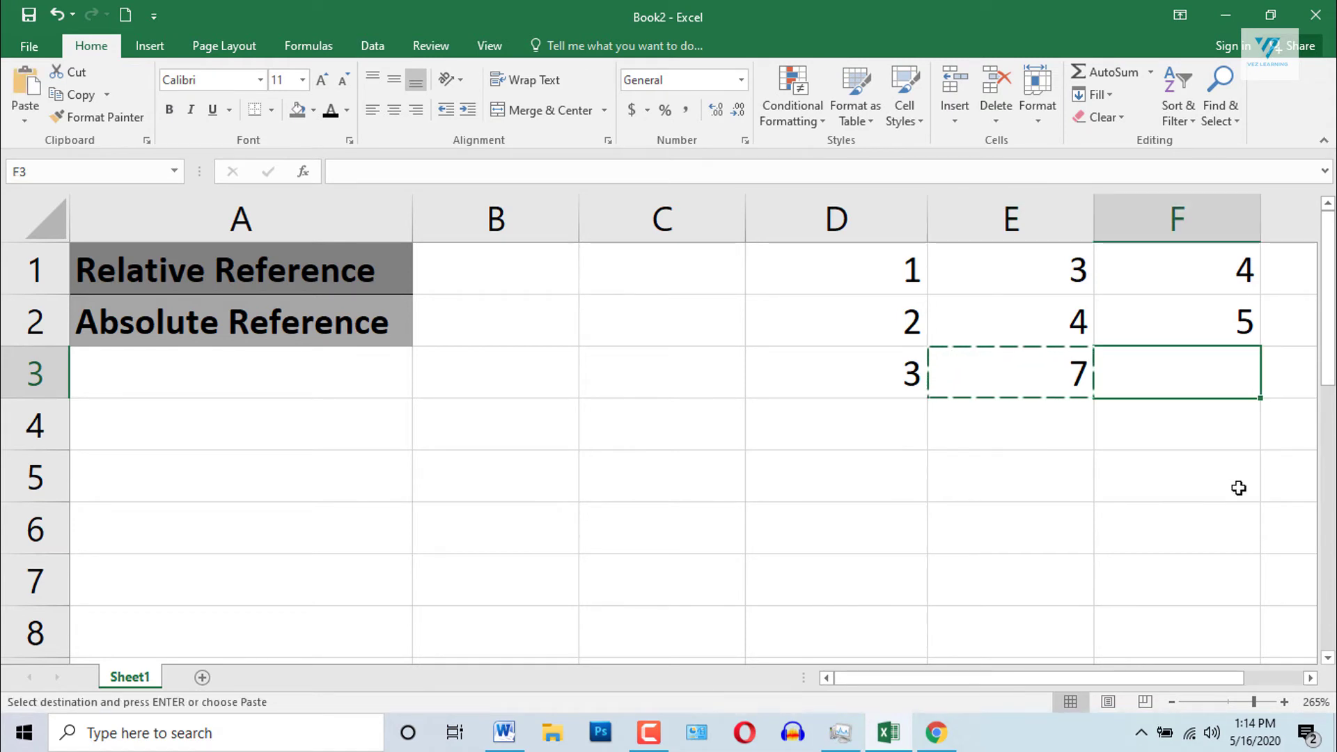
key("ctrl+v")
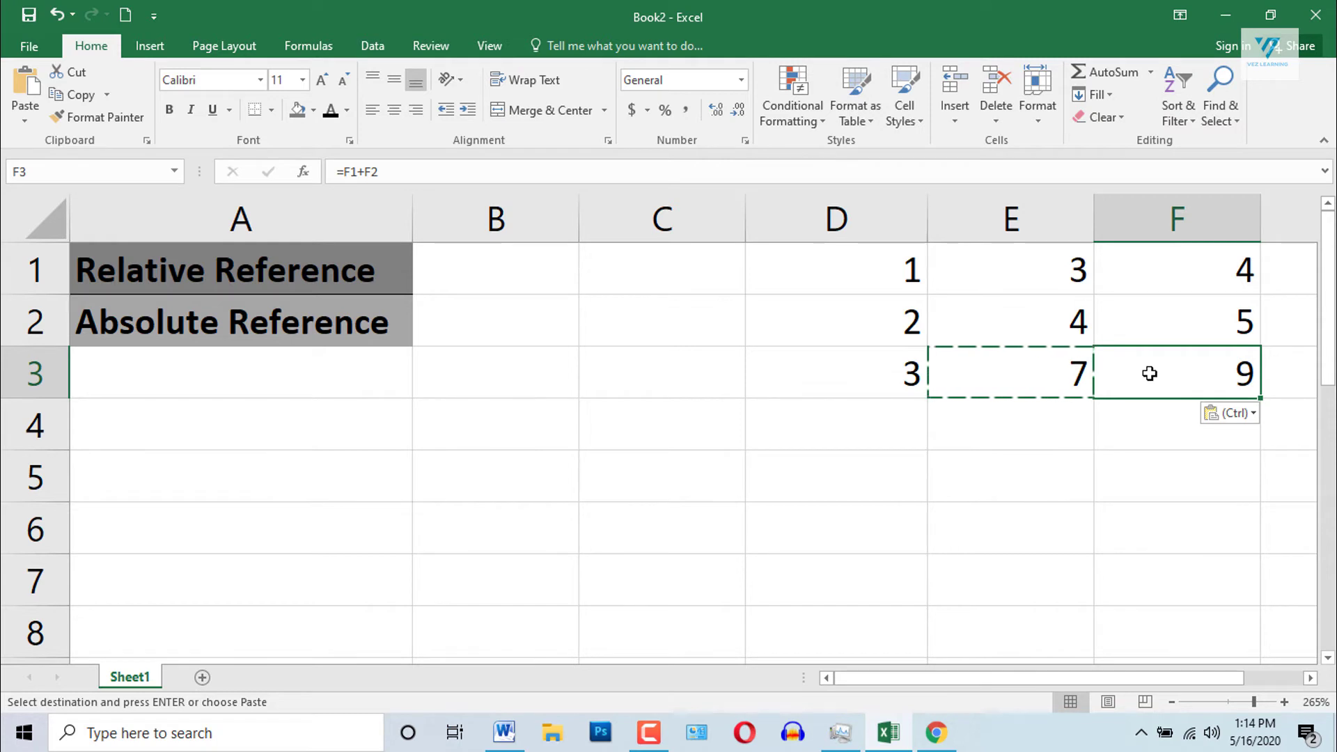
key("Escape")
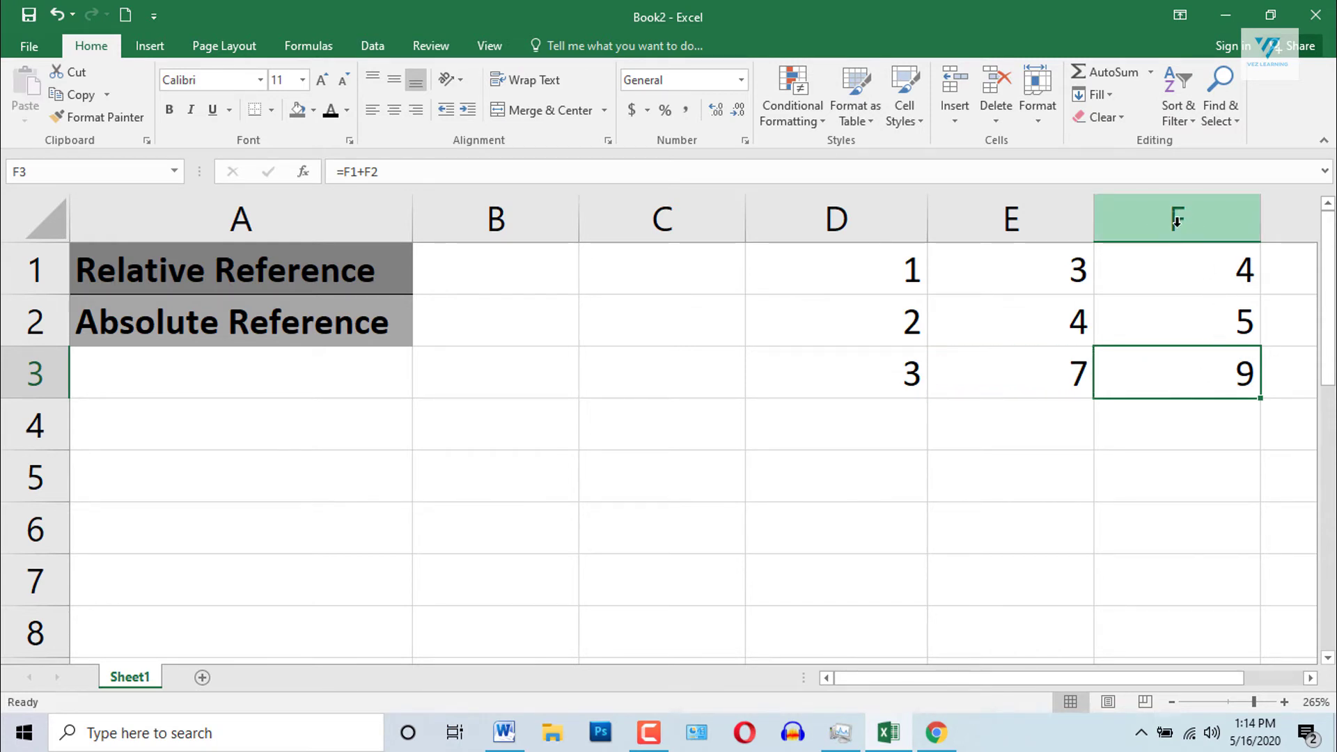
double_click(1223, 372)
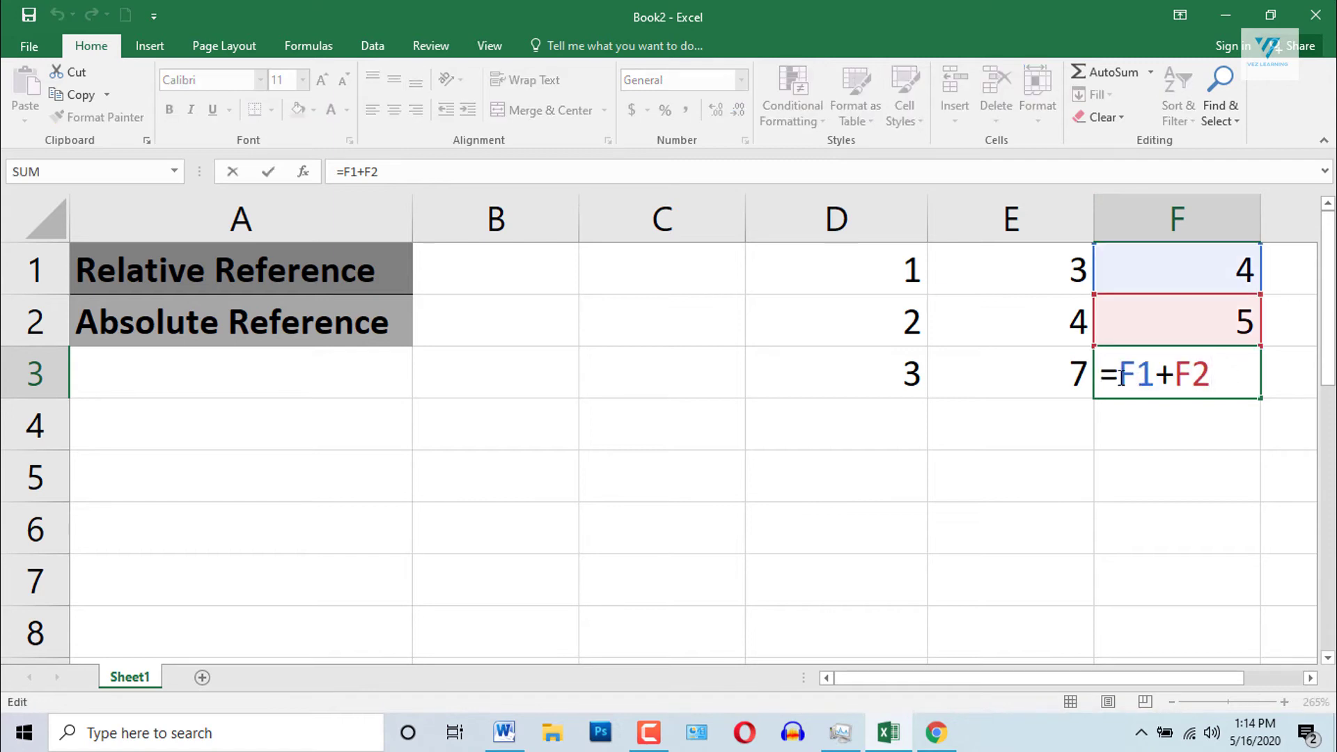
left_click_drag(1119, 376, 1191, 375)
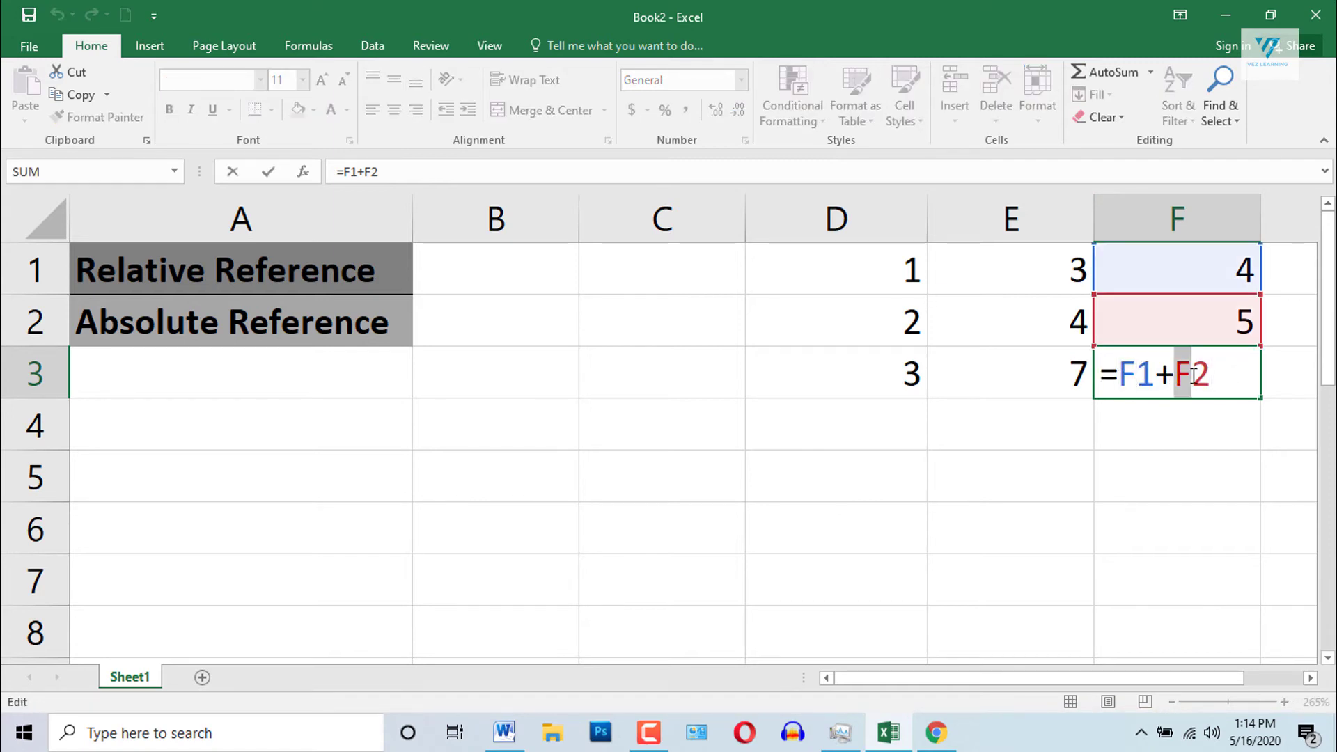
key("Return")
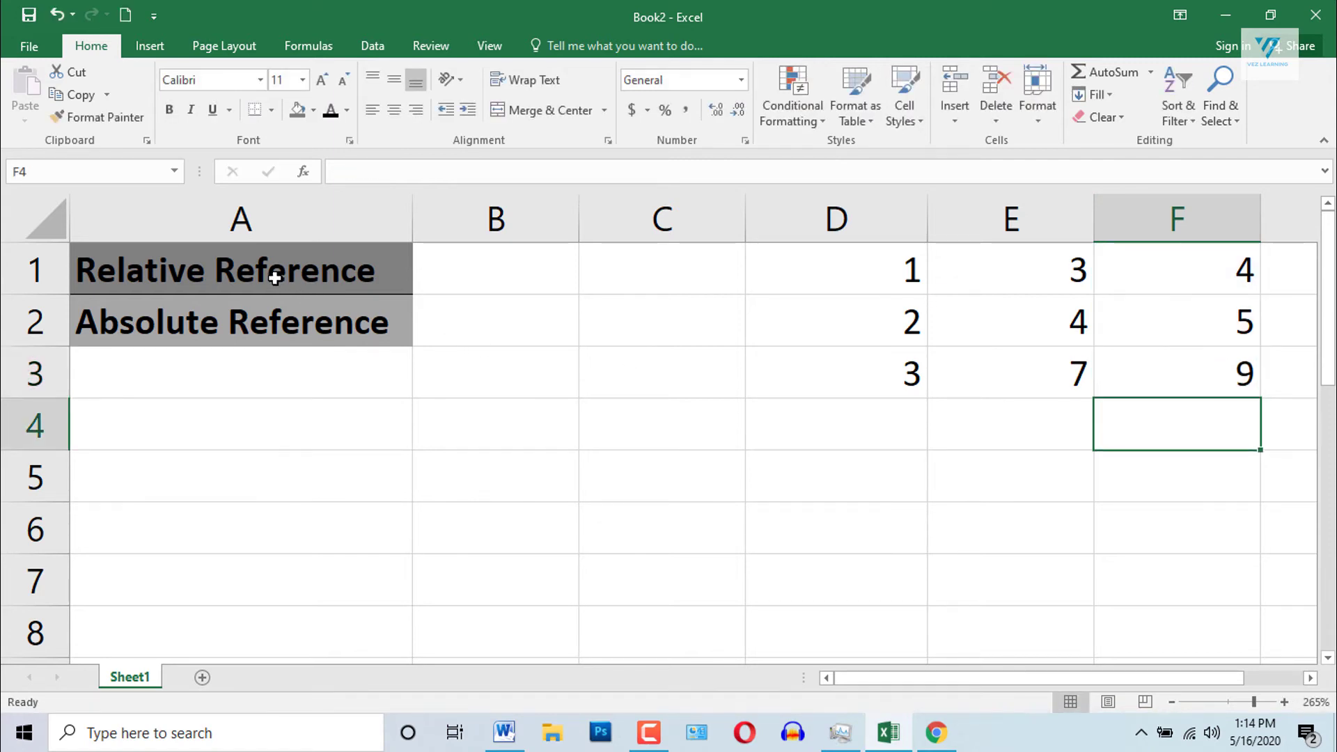
Give the 'Relative Reference' heading in A1 a red font colour, then select the E3 and F3 sums
left_click(273, 273)
left_click(346, 110)
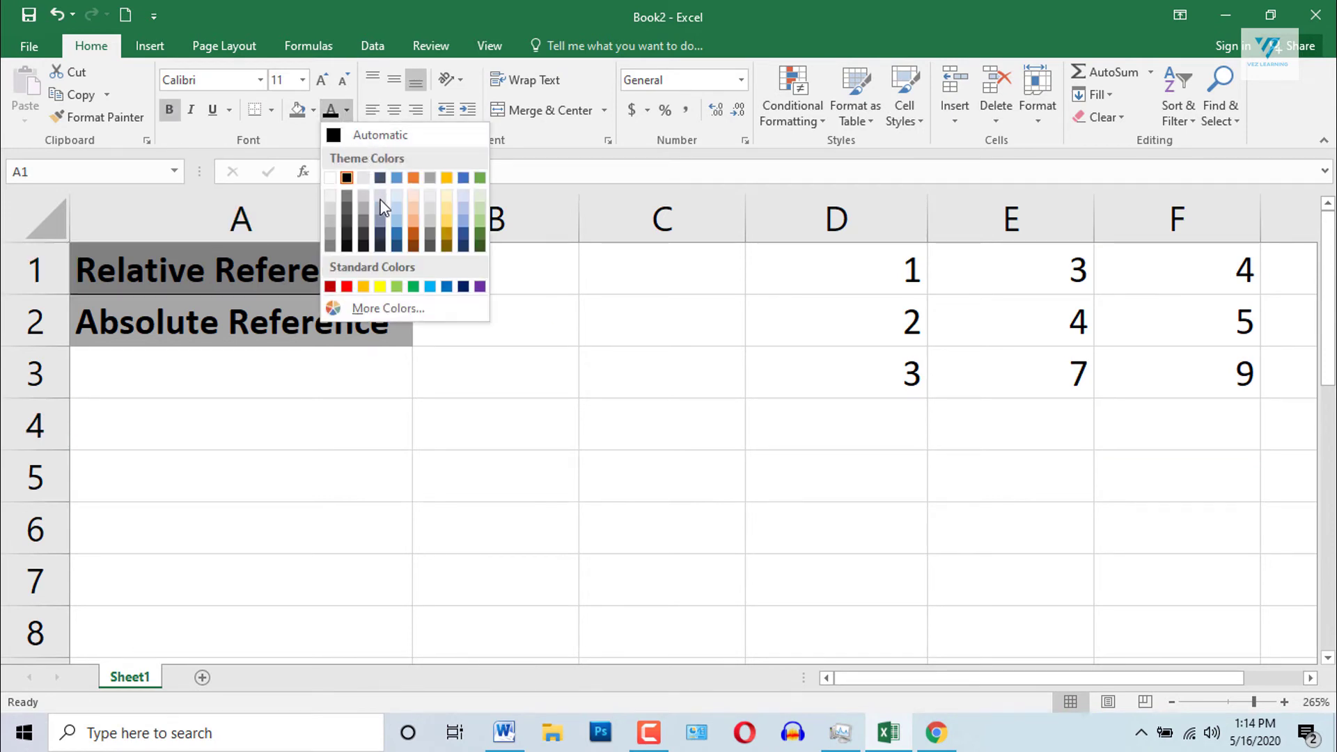
left_click(347, 287)
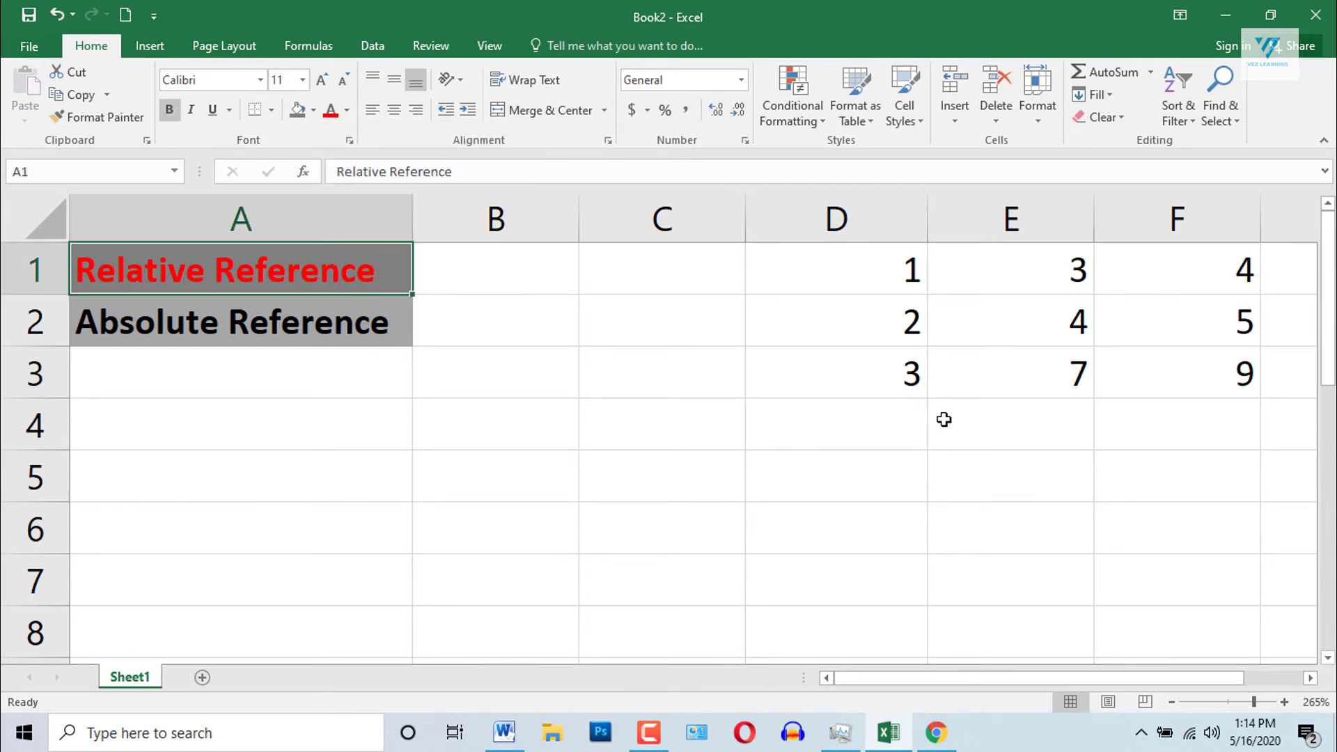
left_click(994, 383)
left_click(1173, 370)
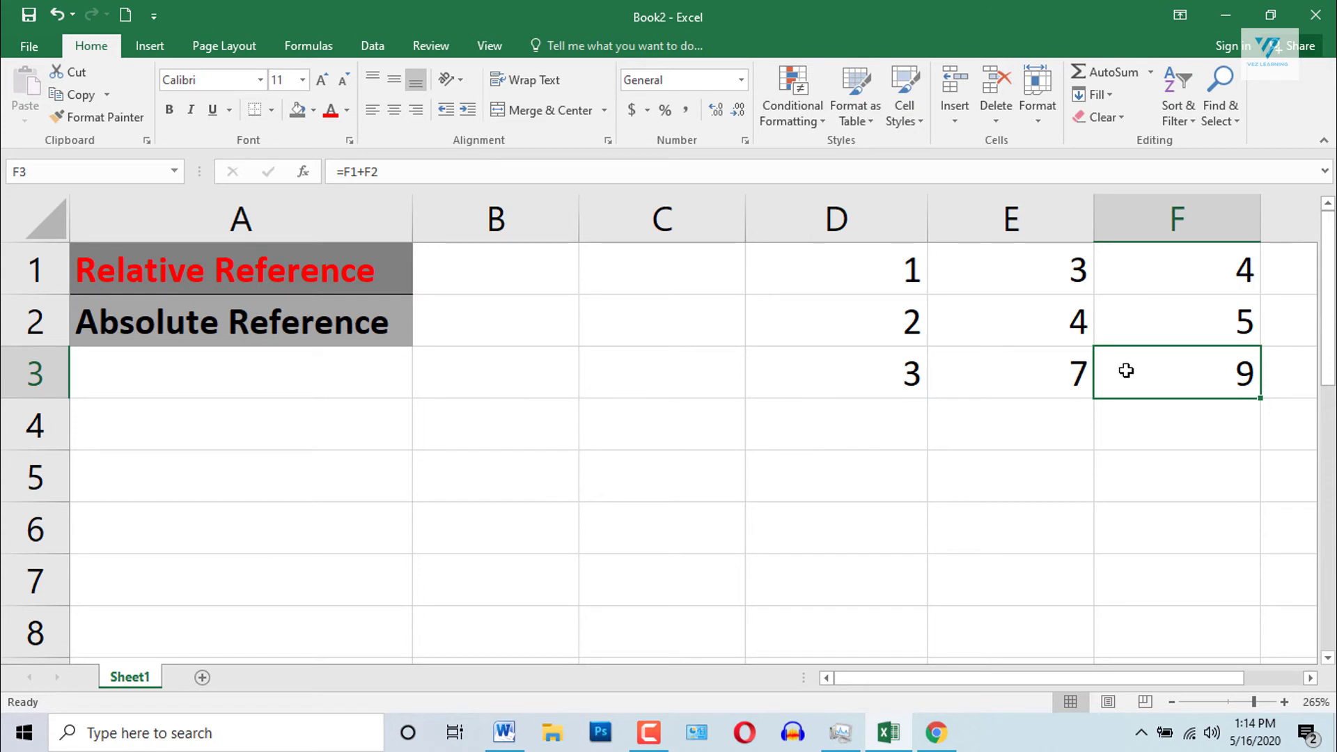
Inspect E3's =E1+E2 formula without changing it, then select the E3:F3 sums
double_click(1045, 376)
double_click(998, 374)
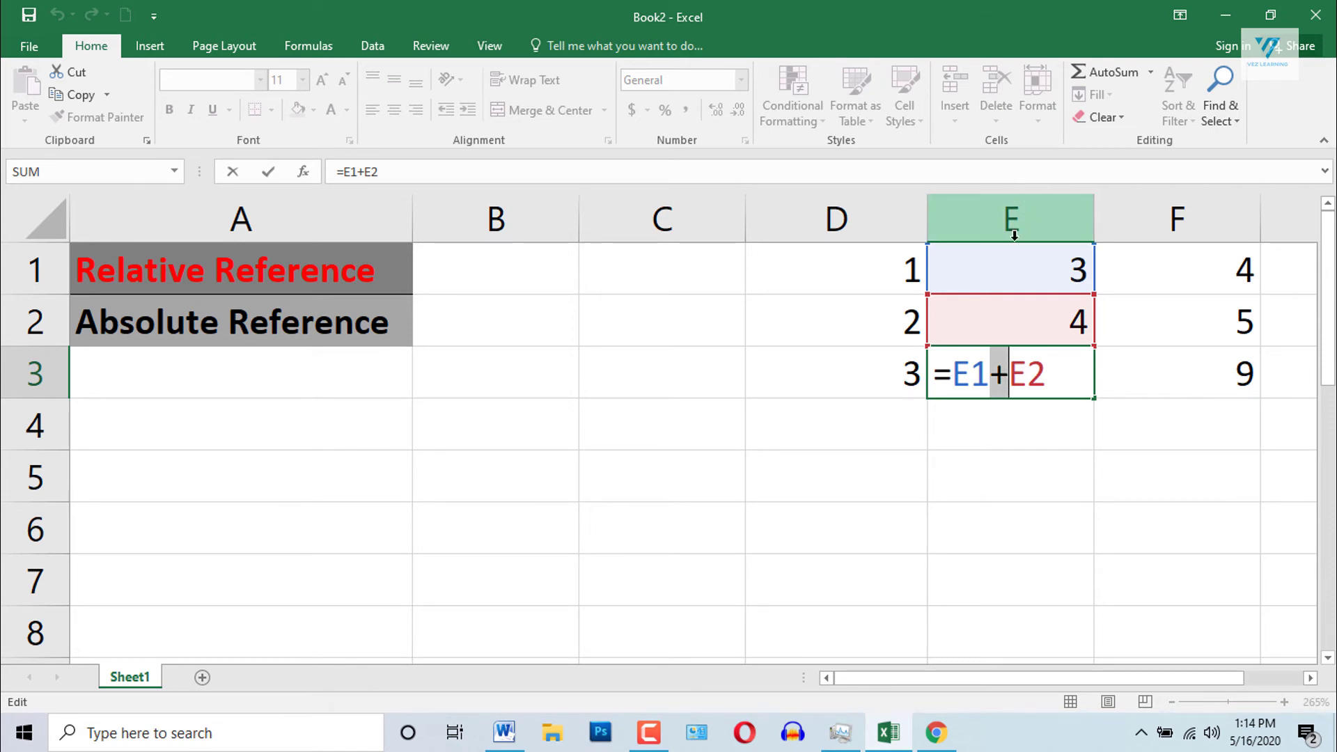
key("Escape")
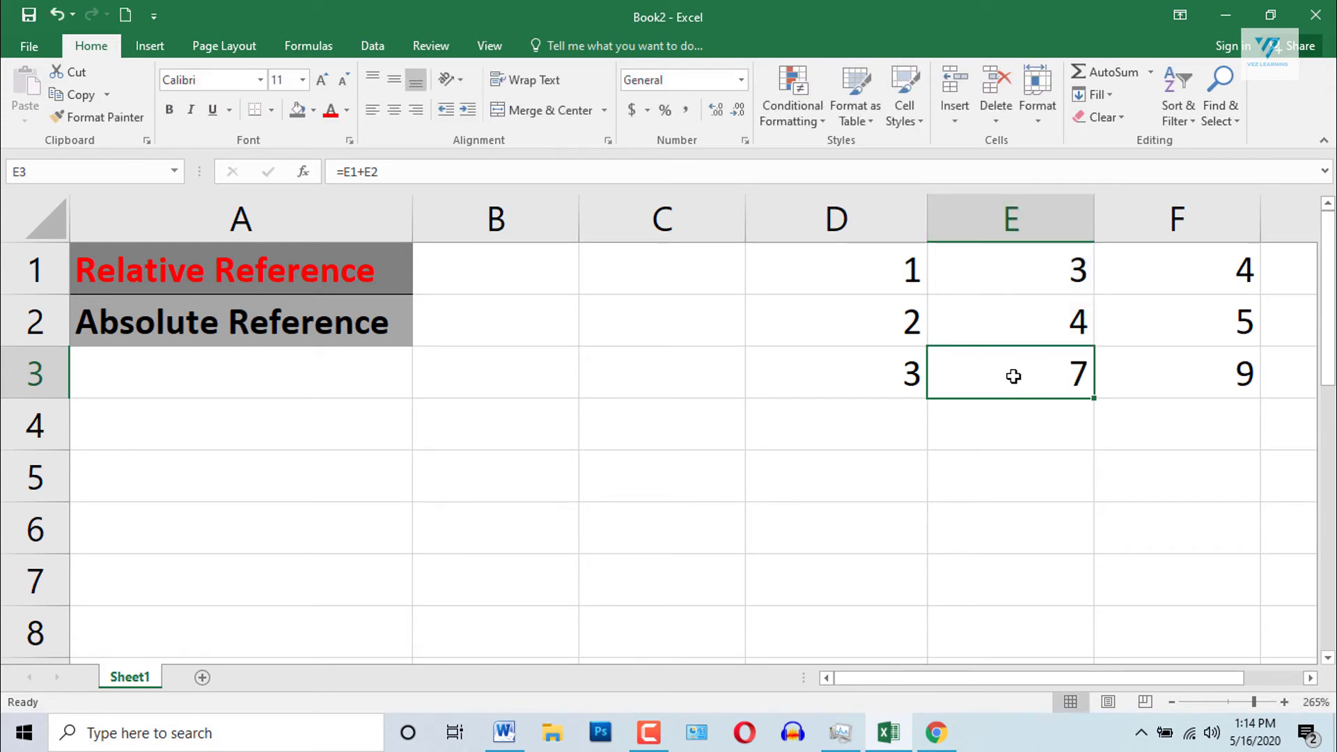
mouse_move(1014, 374)
left_mouse_down()
mouse_move(1261, 373)
mouse_move(1045, 369)
left_mouse_up()
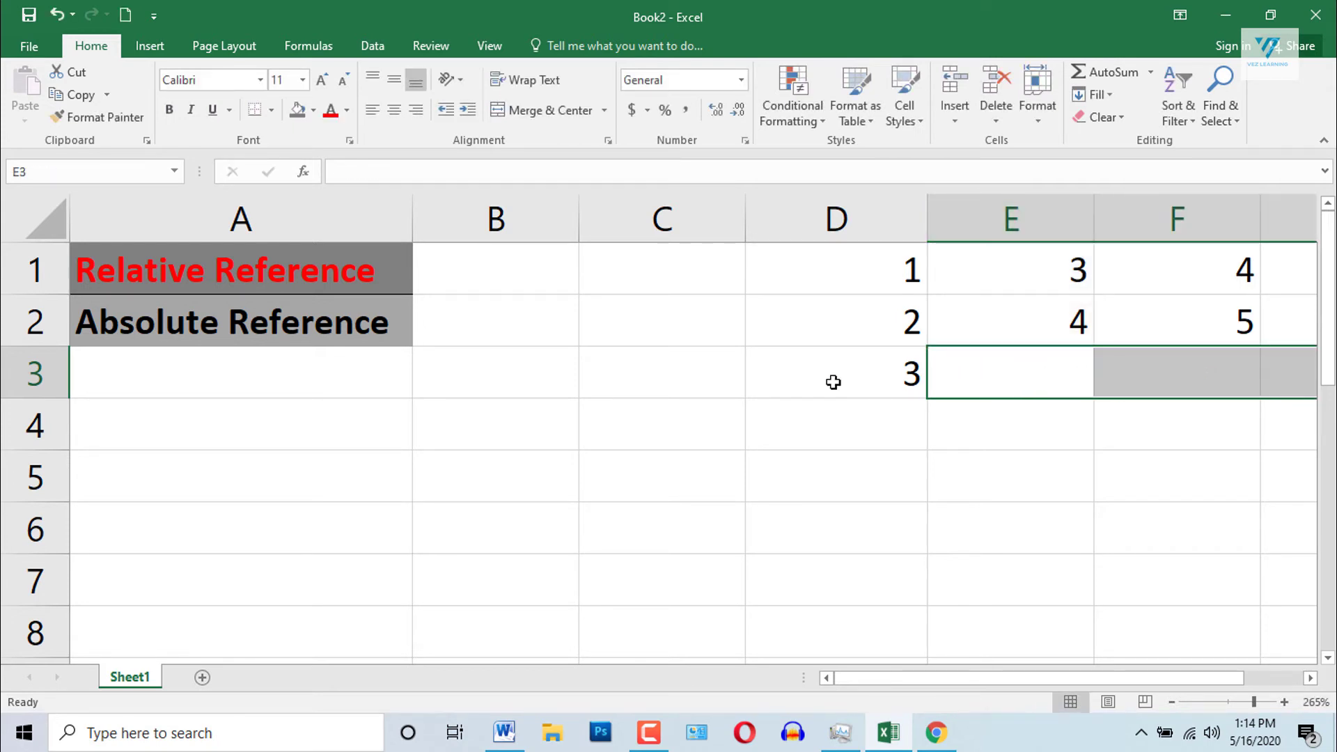
left_click(1174, 373)
left_click(1014, 373)
left_click(1178, 373)
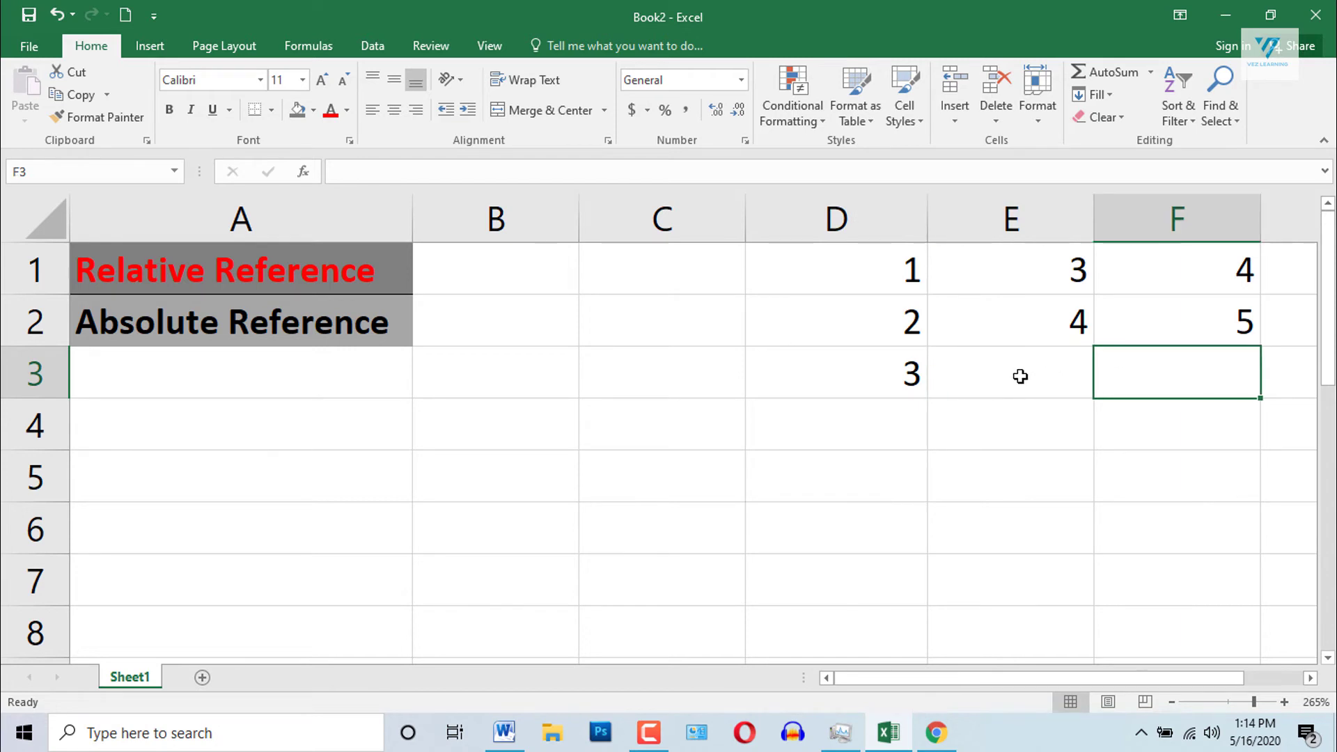
left_click(882, 369)
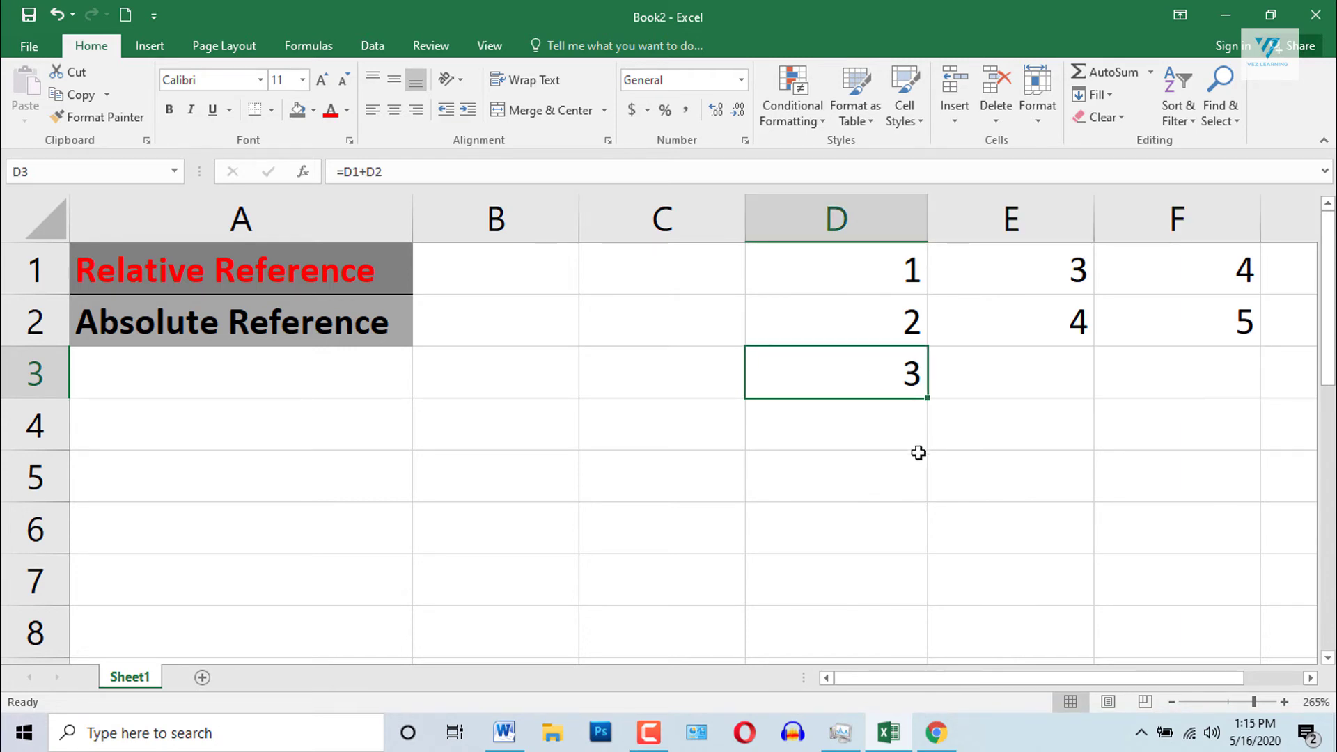
key("ctrl+c")
left_click(1009, 376)
key("ctrl+v")
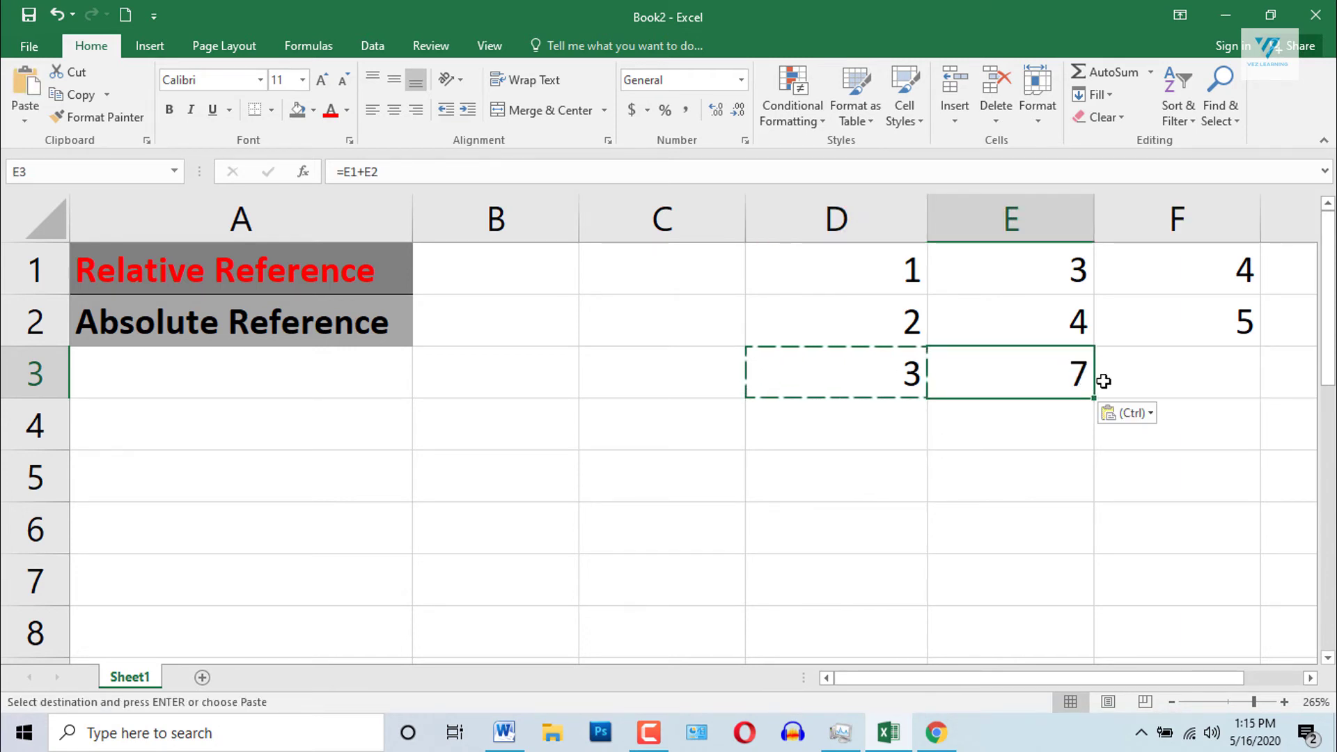
left_click(1191, 374)
key("ctrl+v")
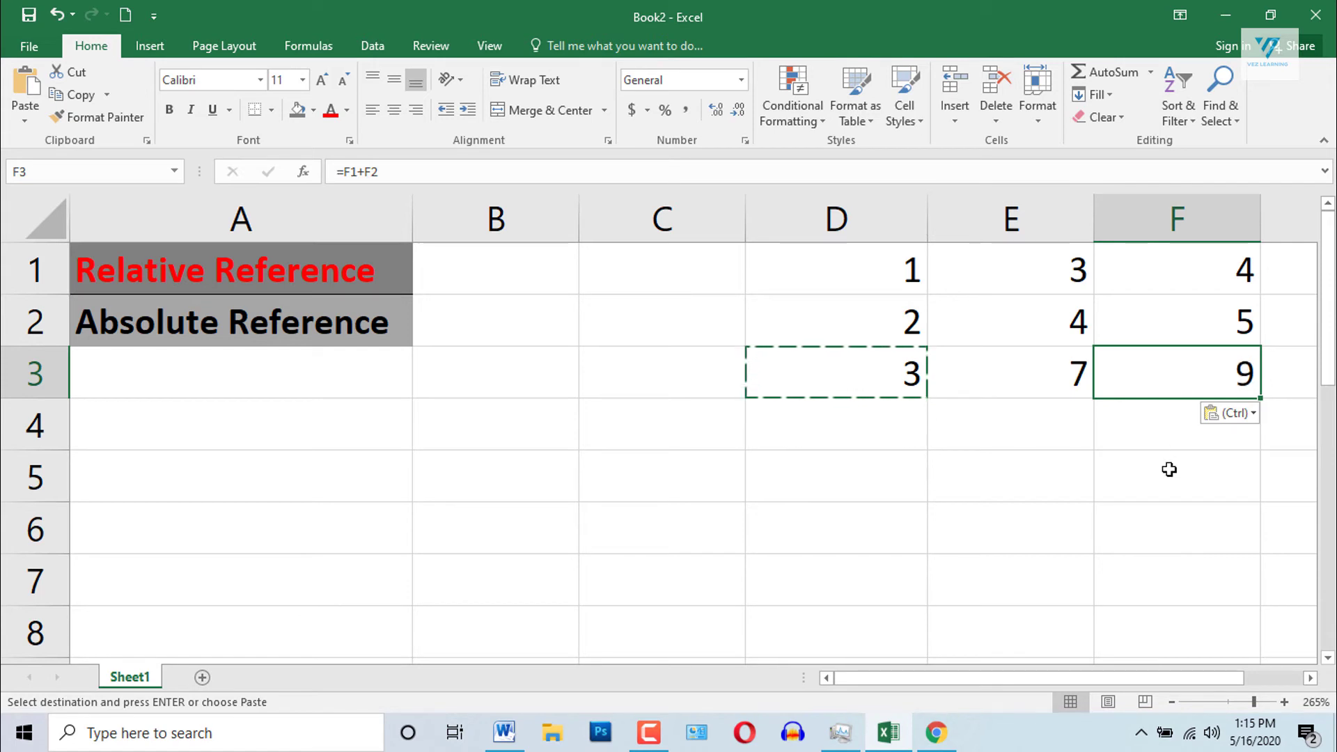
key("Escape")
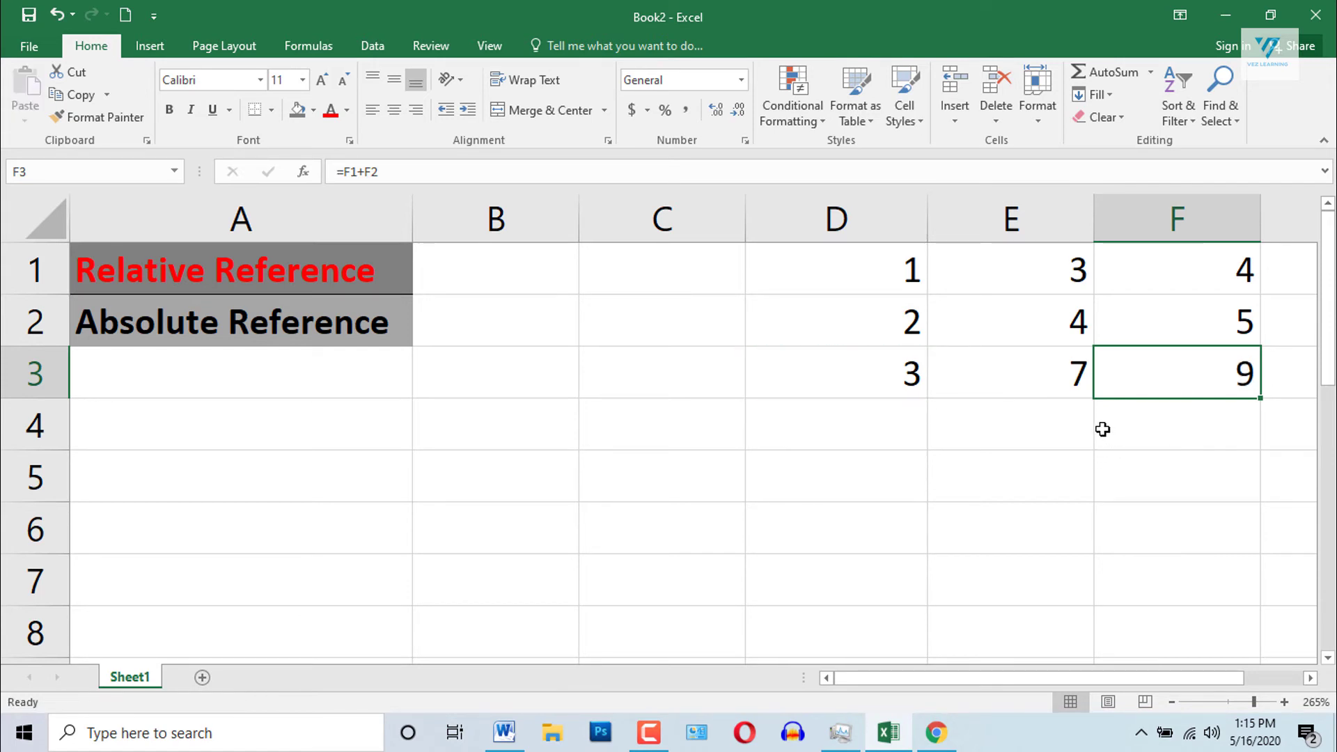
left_click(1045, 370)
left_click(1117, 376)
left_click(1039, 372)
left_click(1128, 374)
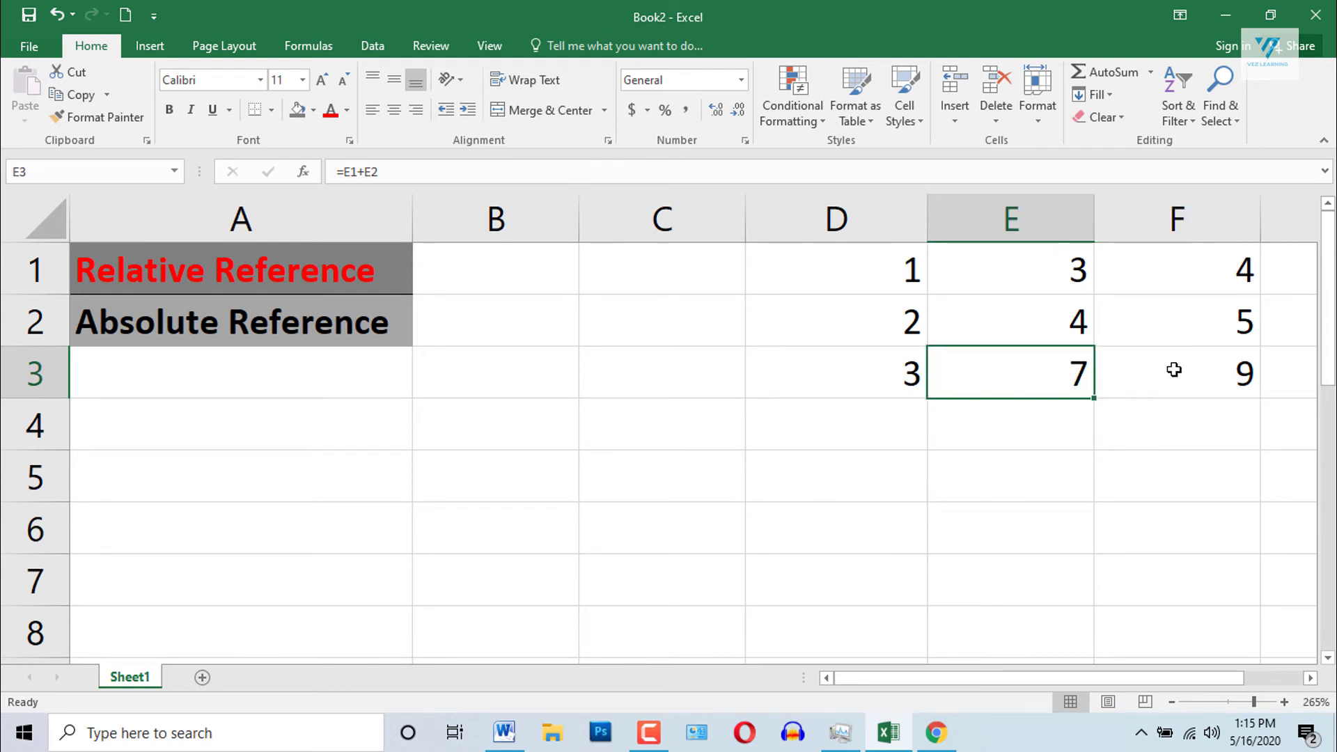
left_click(1156, 370)
left_click(1038, 386)
key("Delete")
left_click(1155, 367)
key("Delete")
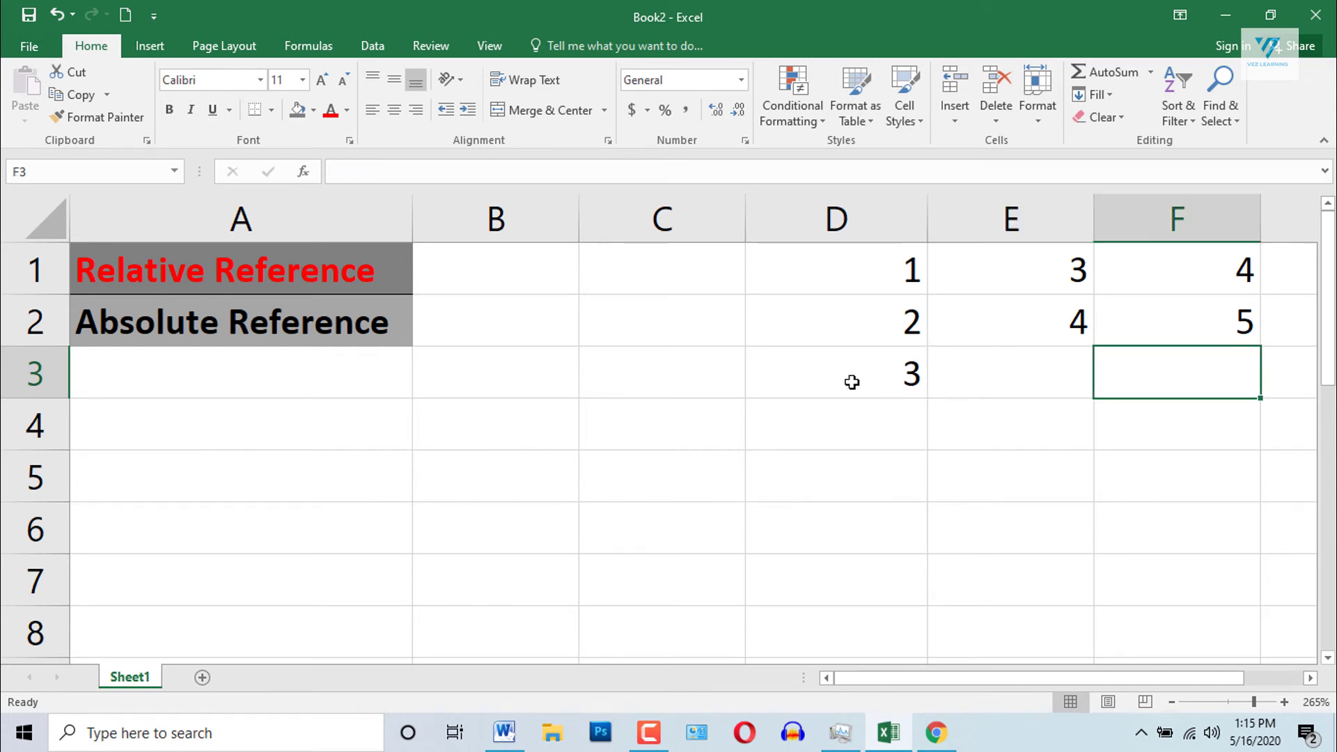
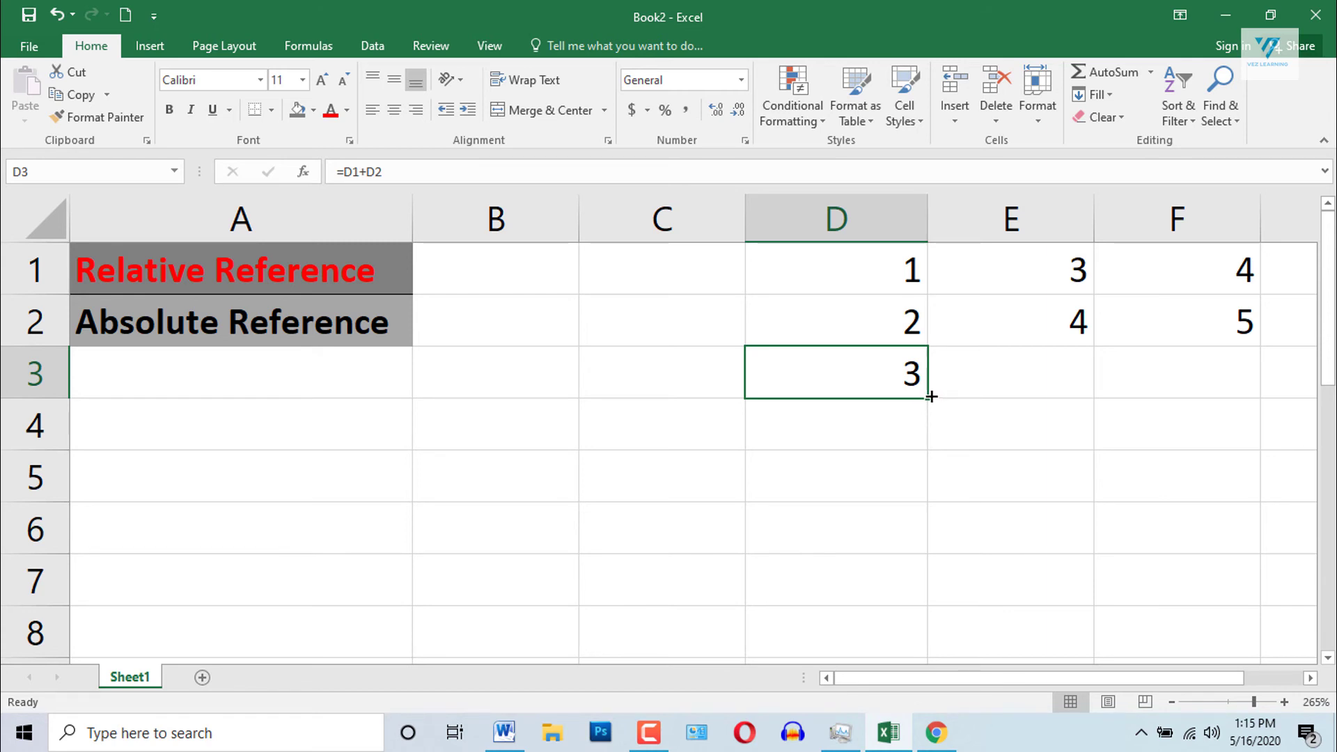
Copy the D3 sum formula across E3 and F3 and check the copied relative formulas
left_click_drag(929, 399, 1085, 401)
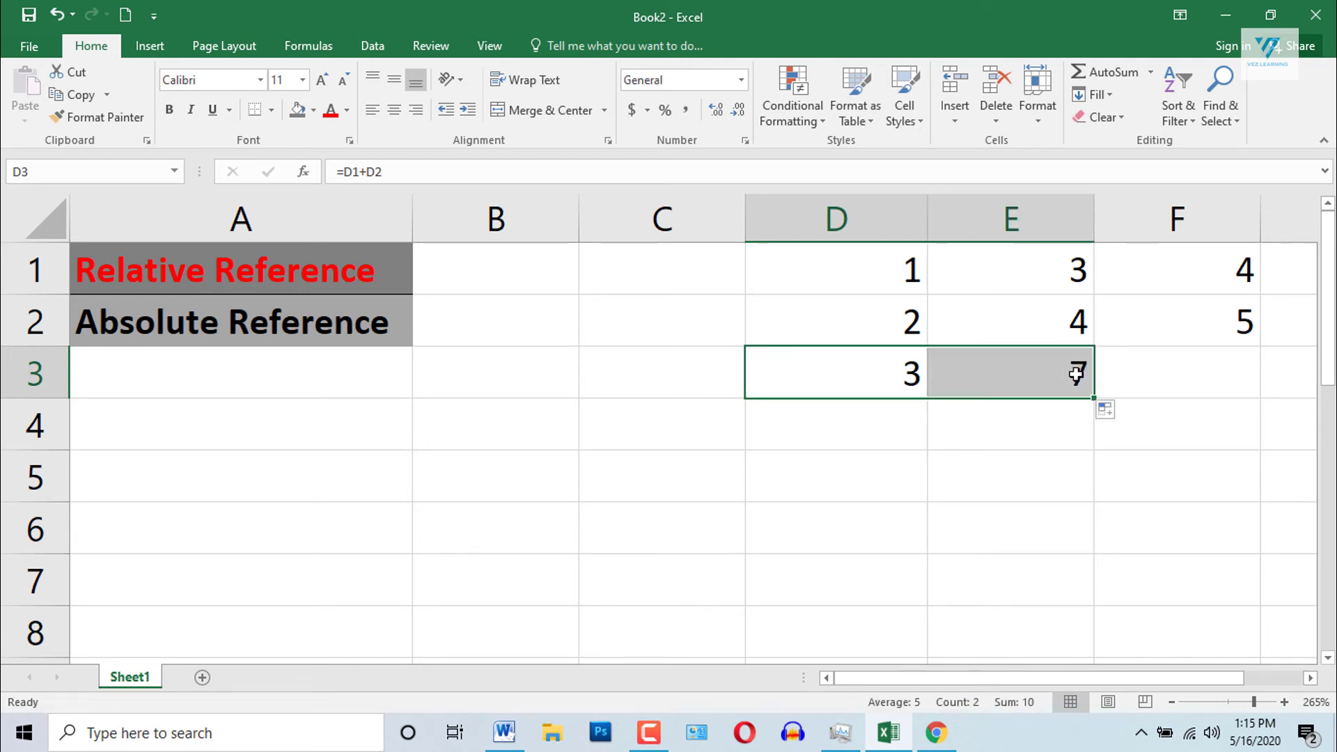
left_click_drag(1094, 398, 1247, 423)
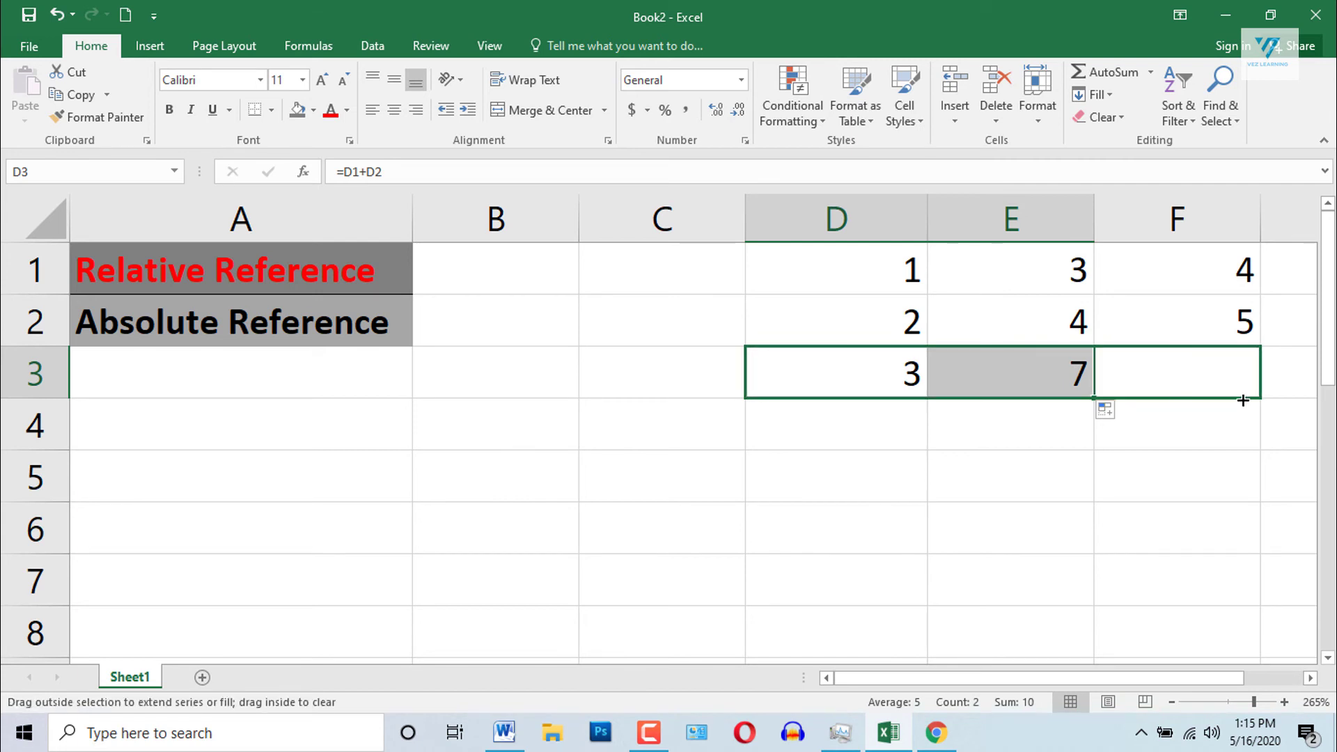
double_click(989, 386)
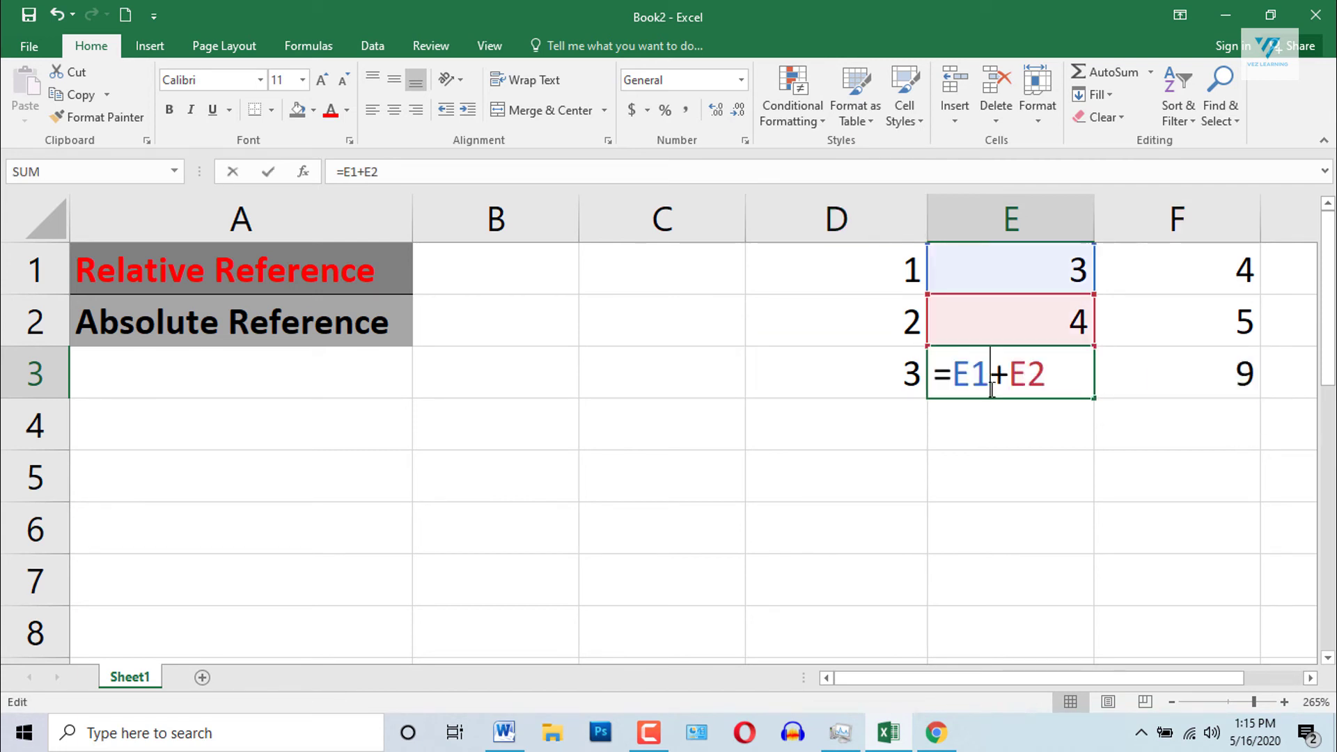
key("Escape")
double_click(1154, 359)
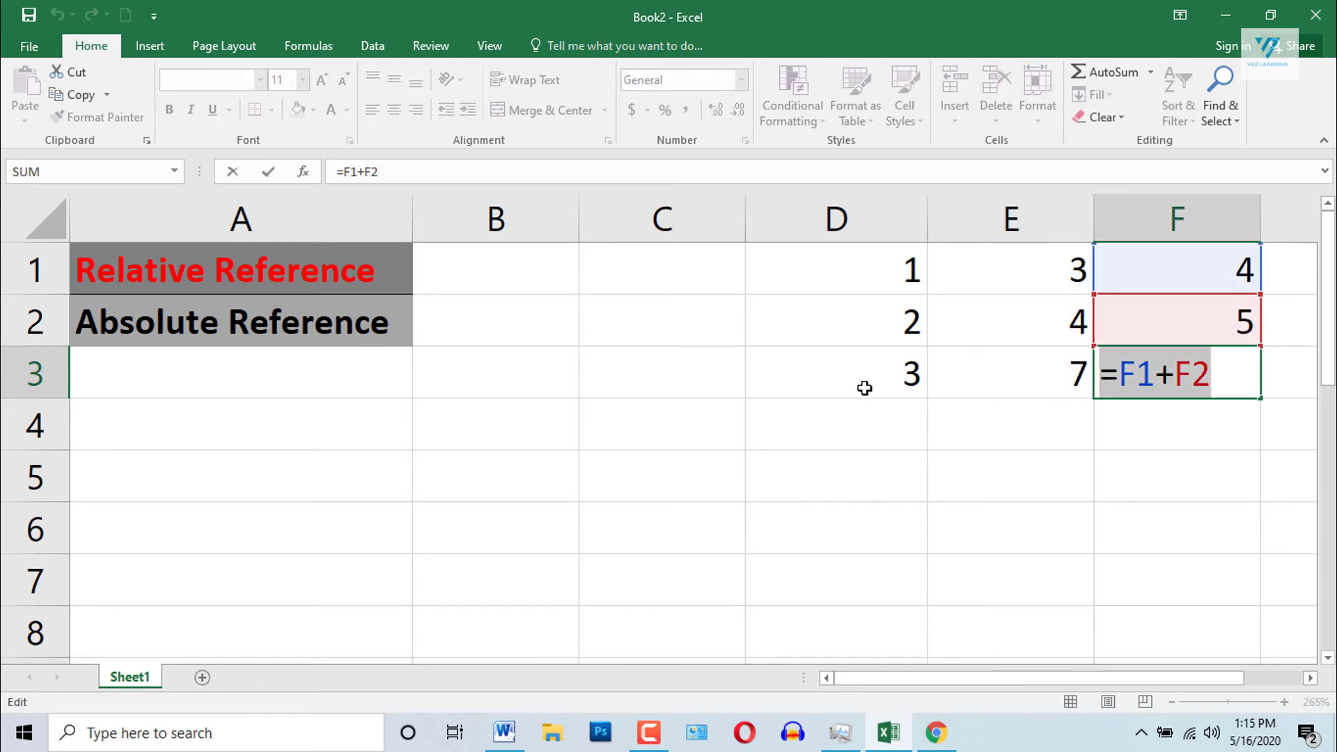
key("Escape")
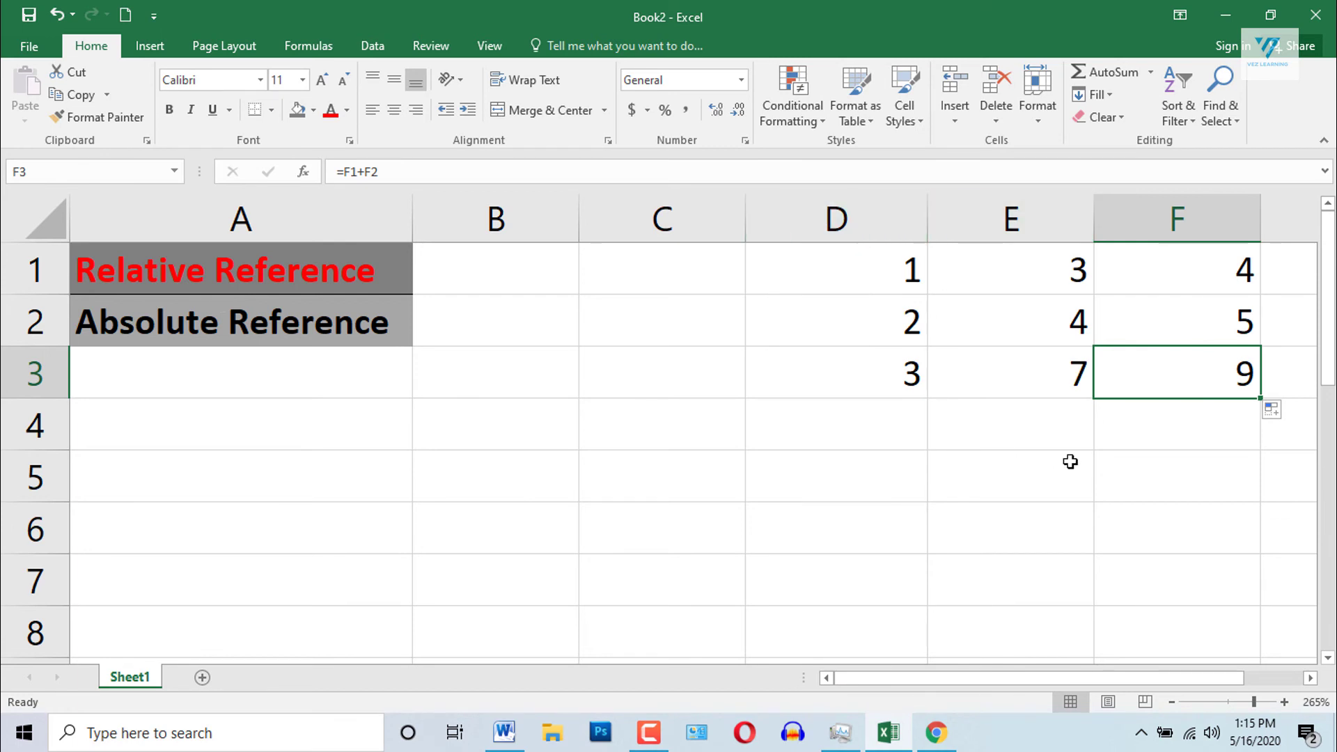
Clear E3 and F3, then compare D3 with the values in rows 1 and 2
left_click_drag(1024, 369, 1154, 373)
key("Delete")
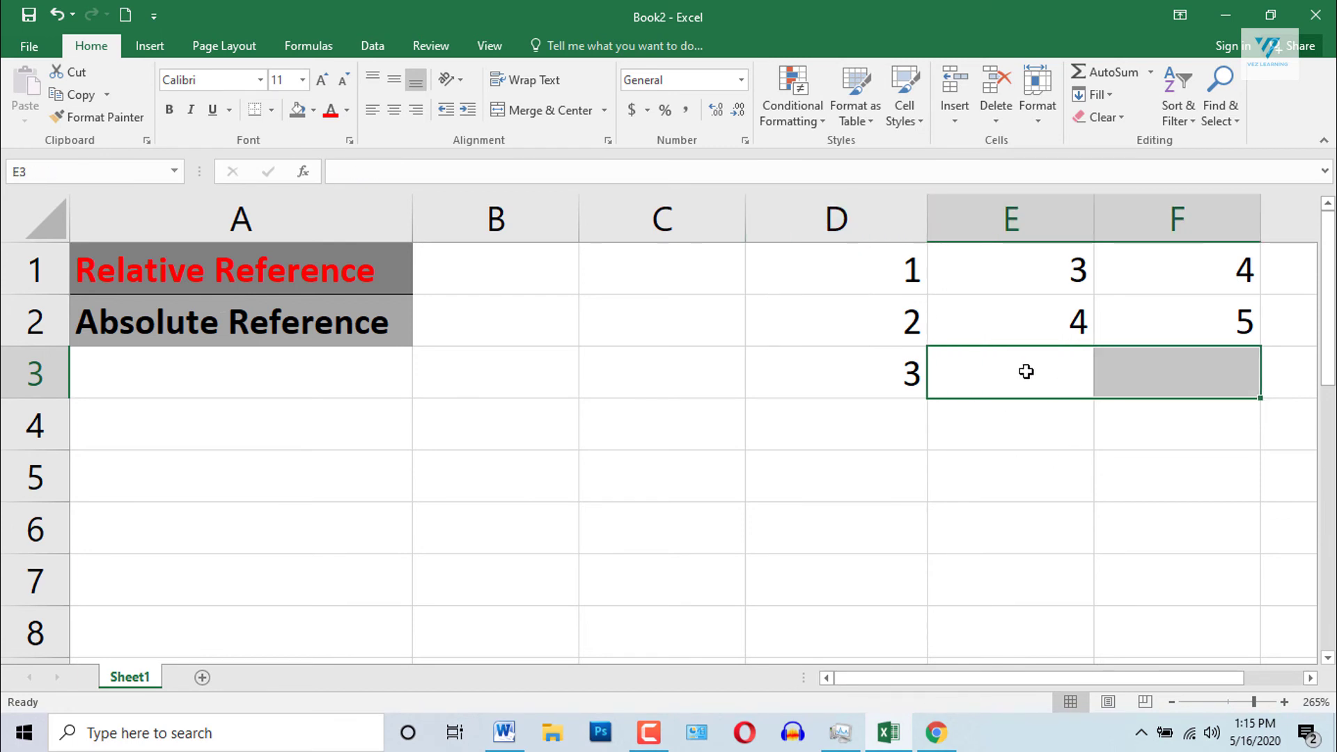
left_click(883, 382)
left_click(248, 325)
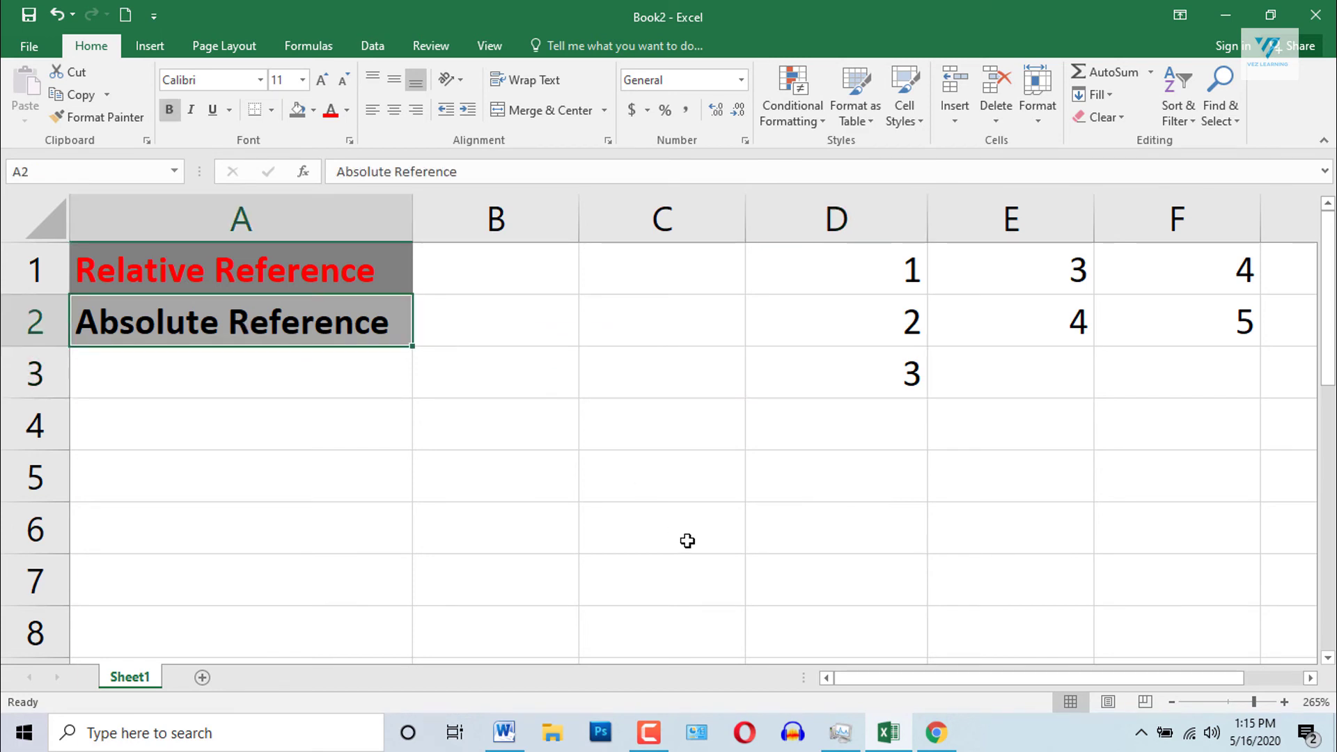
left_click(861, 384)
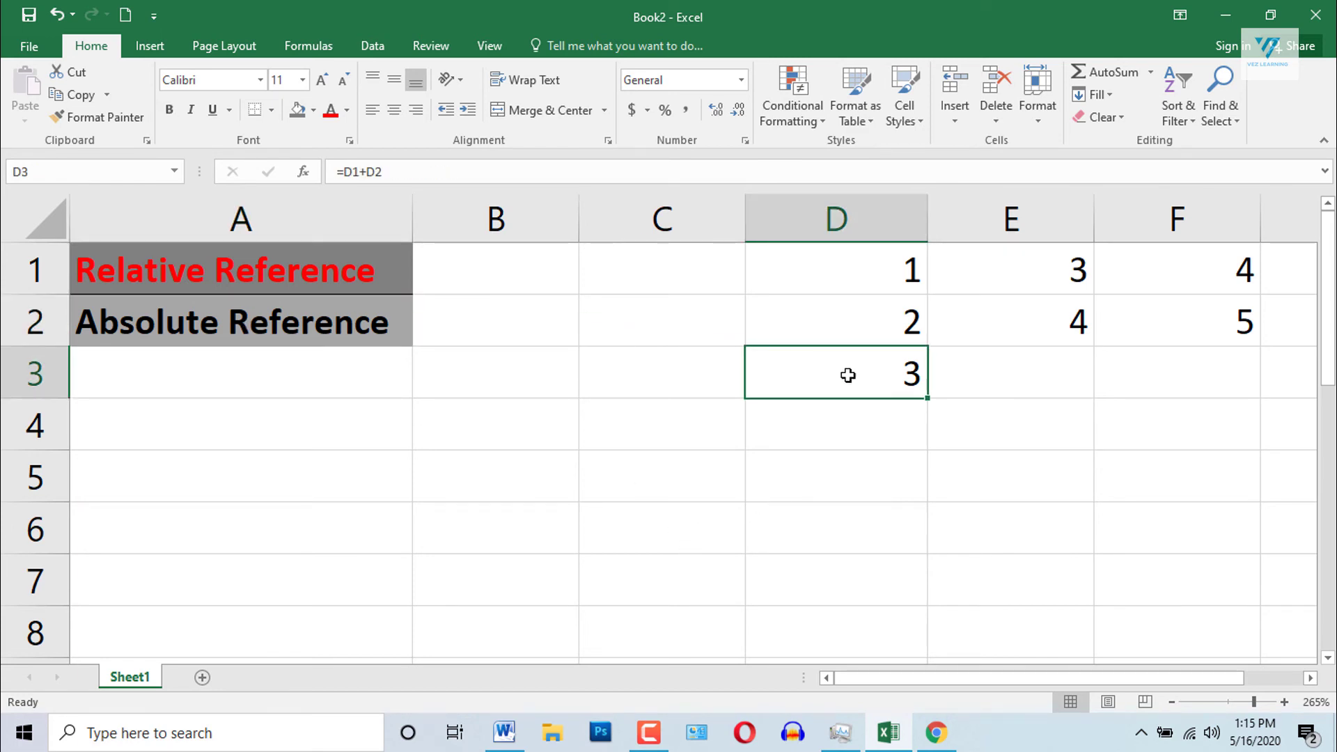
left_click_drag(1022, 278, 1019, 321)
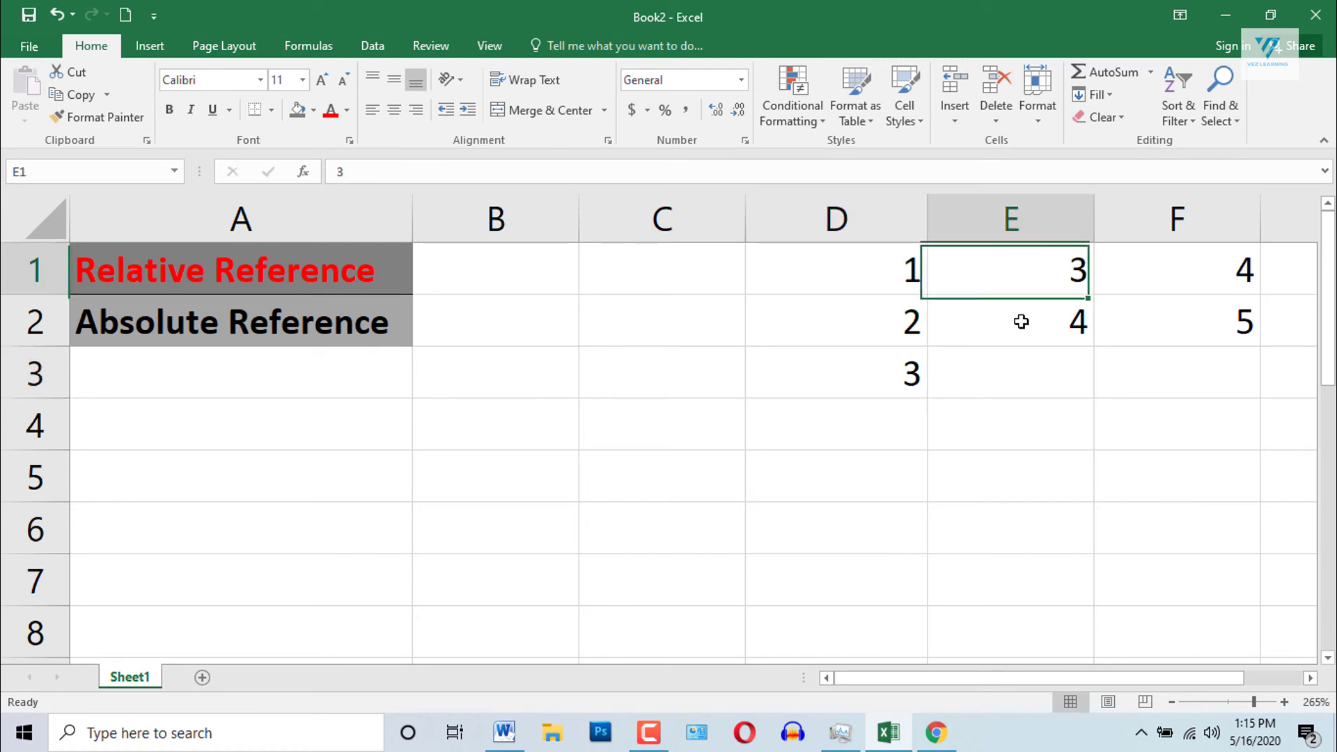
left_click_drag(1187, 280, 1187, 322)
left_click(888, 380)
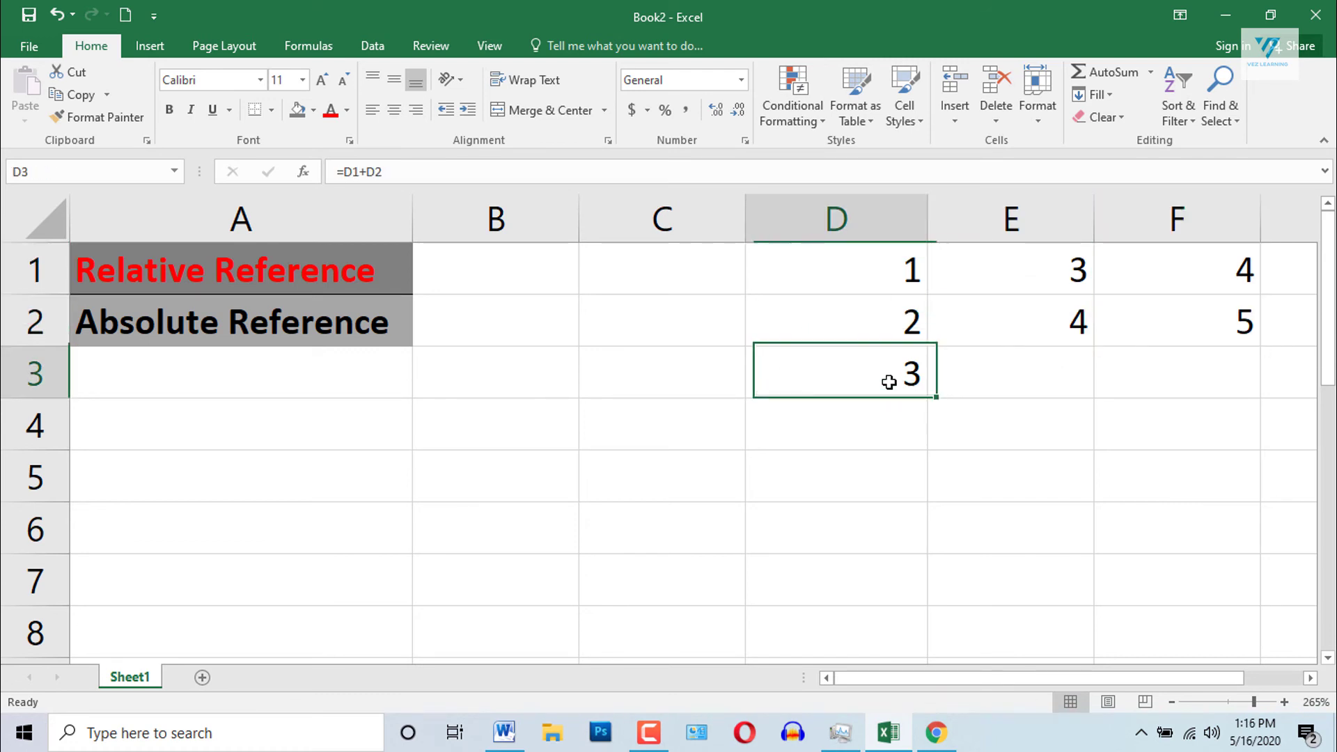
Edit D3 with F4 so its formula becomes =$D$1+$D$2
double_click(860, 373)
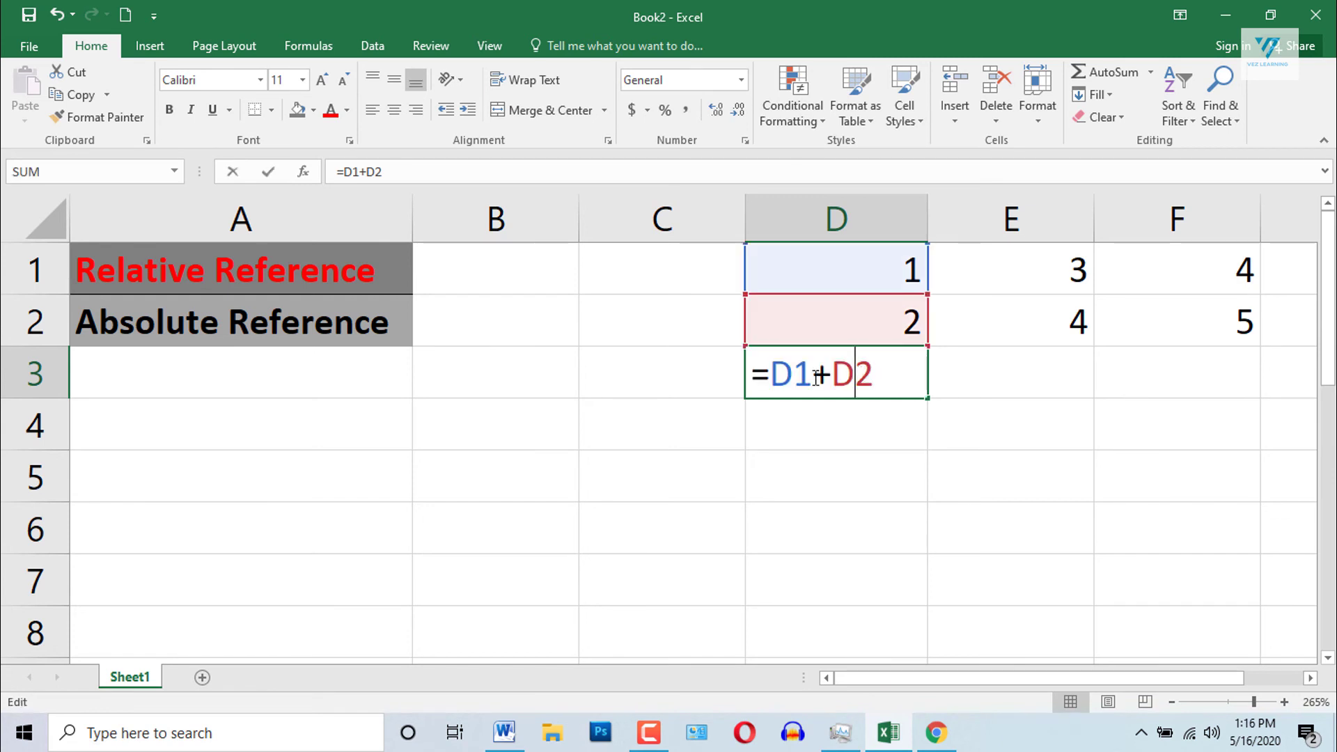
left_click_drag(771, 373, 895, 372)
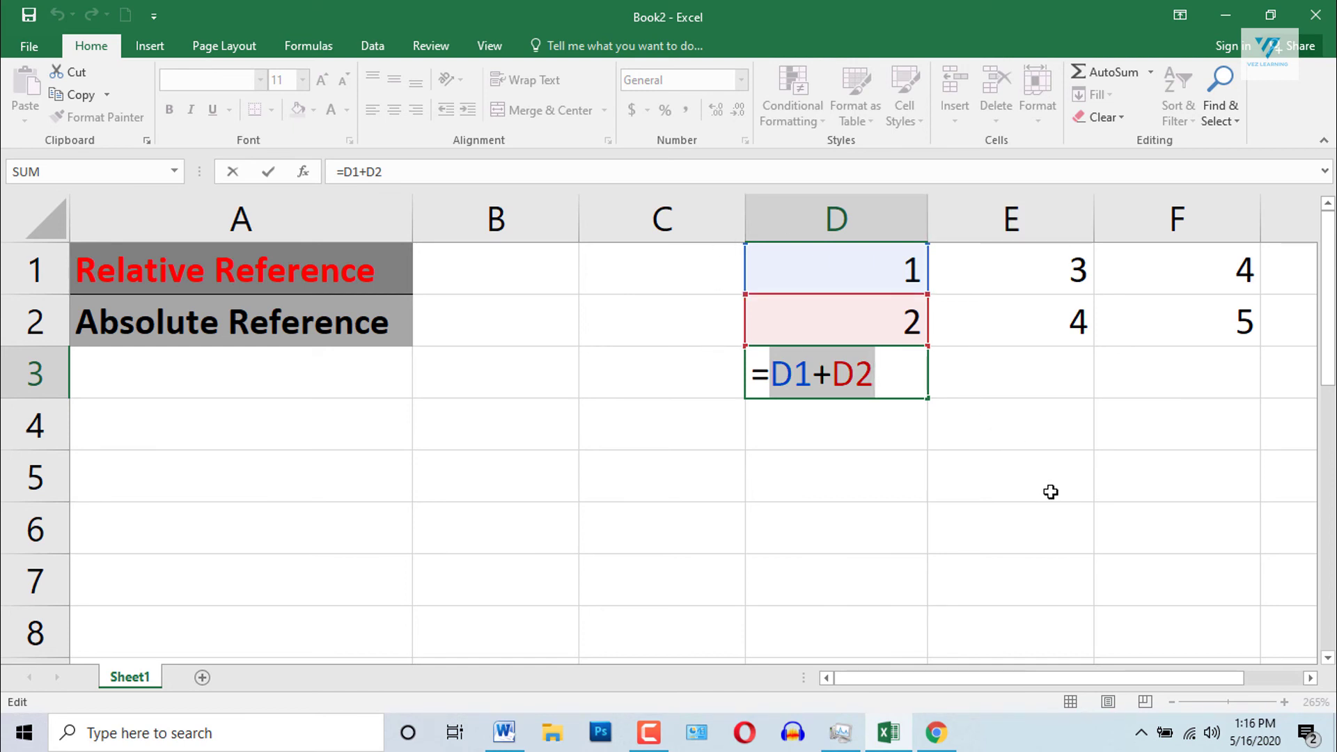
key("F4")
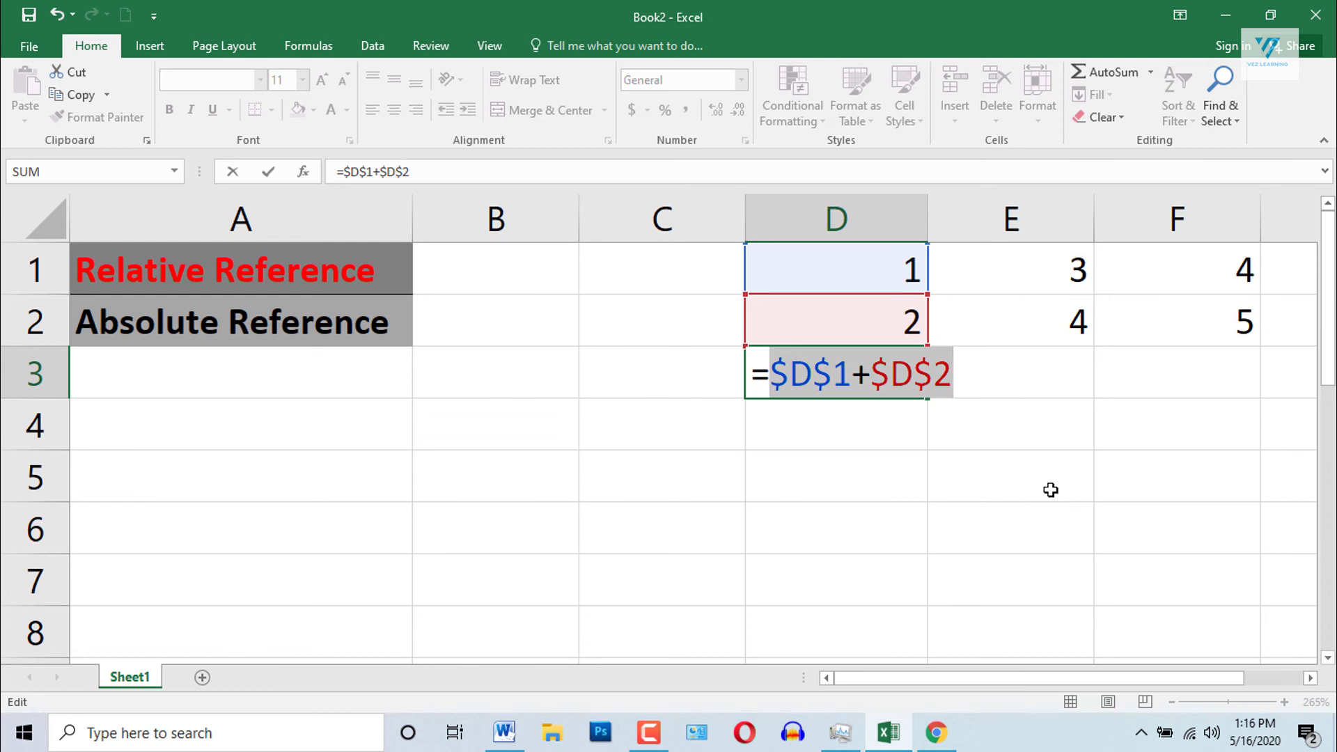
left_click_drag(771, 373, 792, 373)
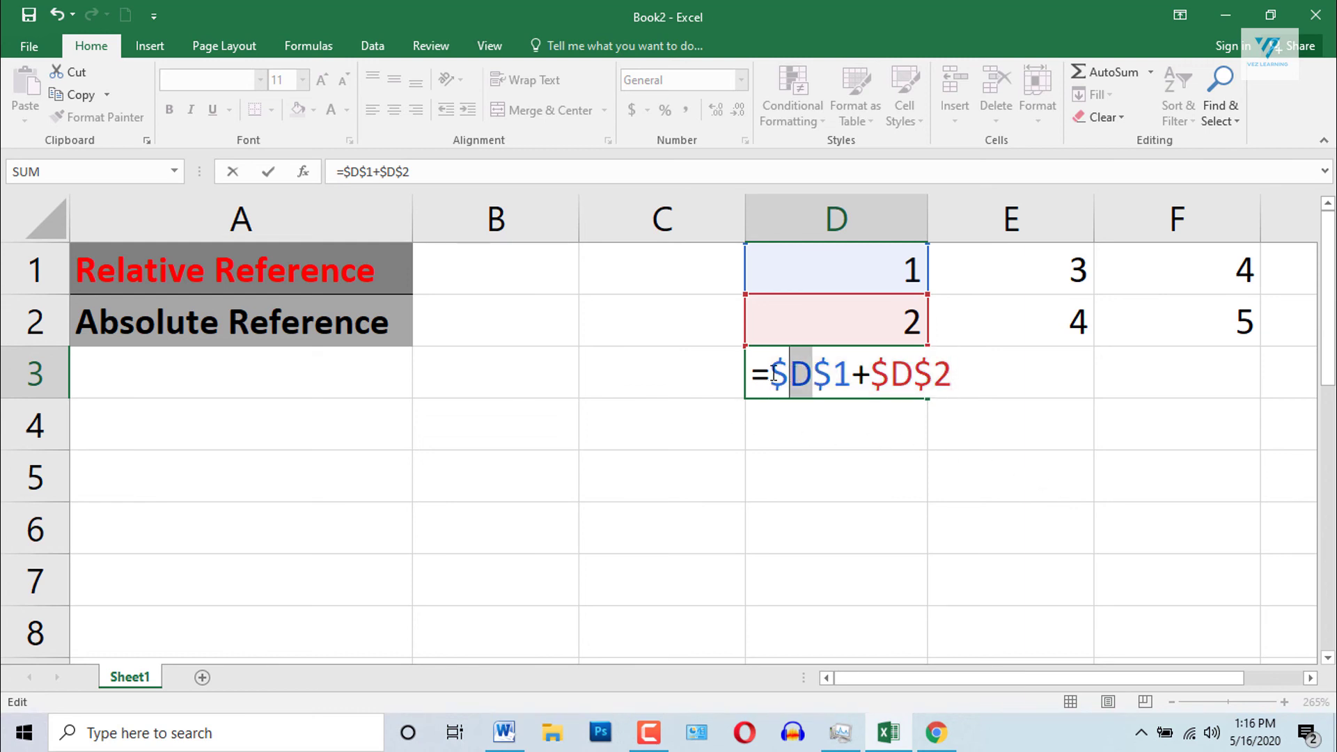
mouse_move(851, 374)
left_mouse_down()
mouse_move(830, 369)
mouse_move(974, 380)
left_mouse_up()
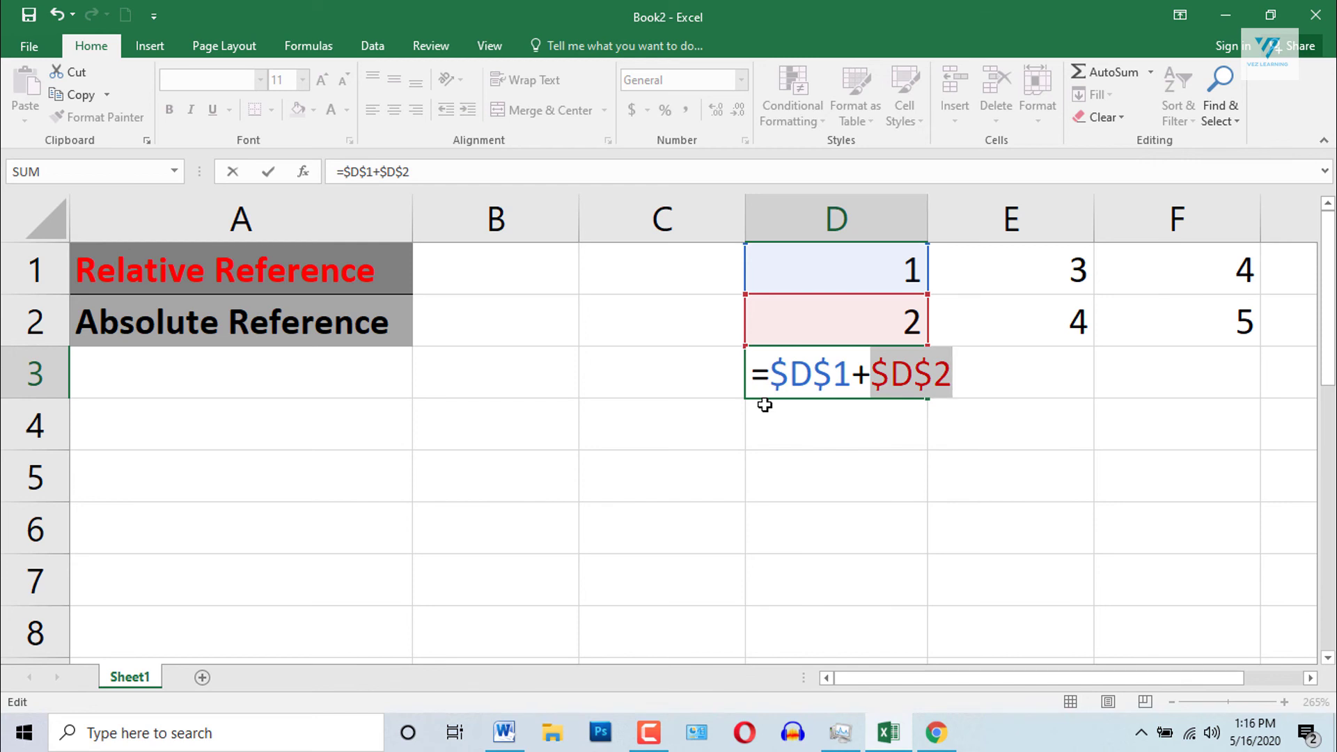
Confirm D3 and paste its absolute formula into E3, checking the $D$1+$D$2 references
key("Return")
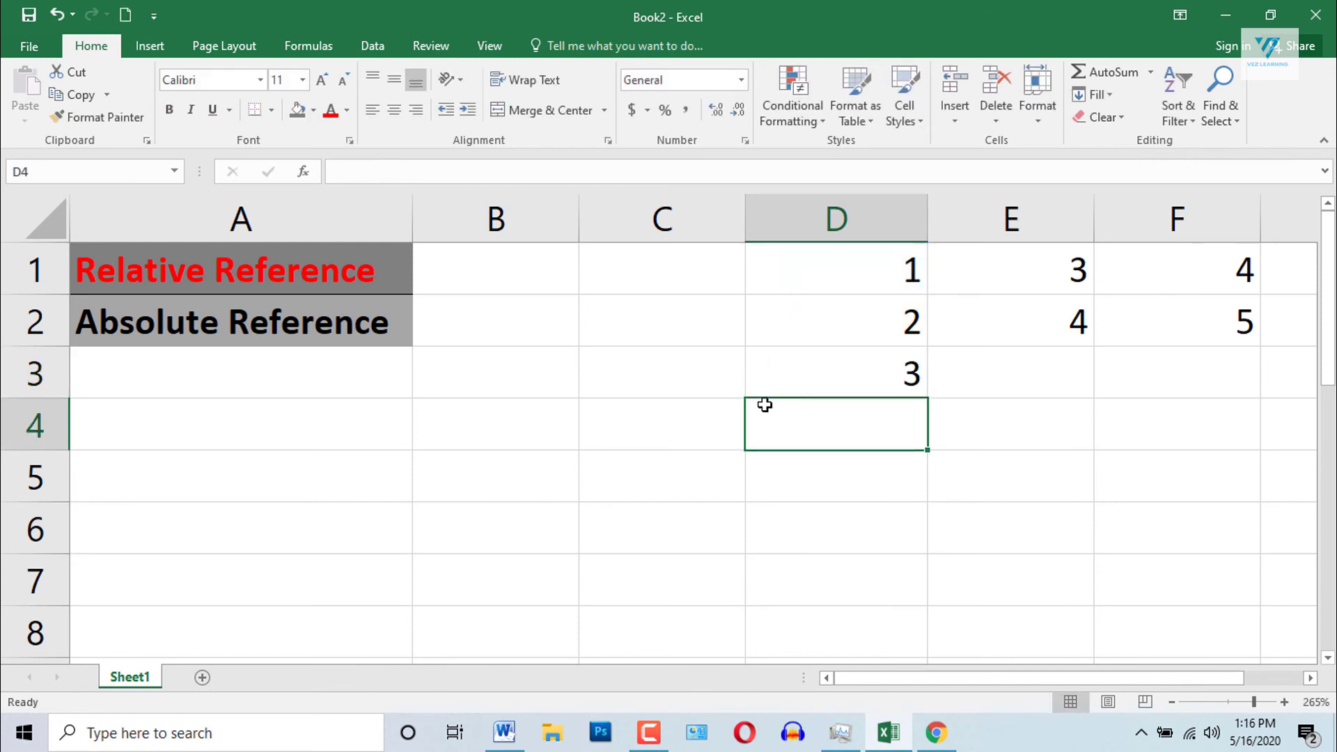
left_click(889, 362)
left_click(56, 95)
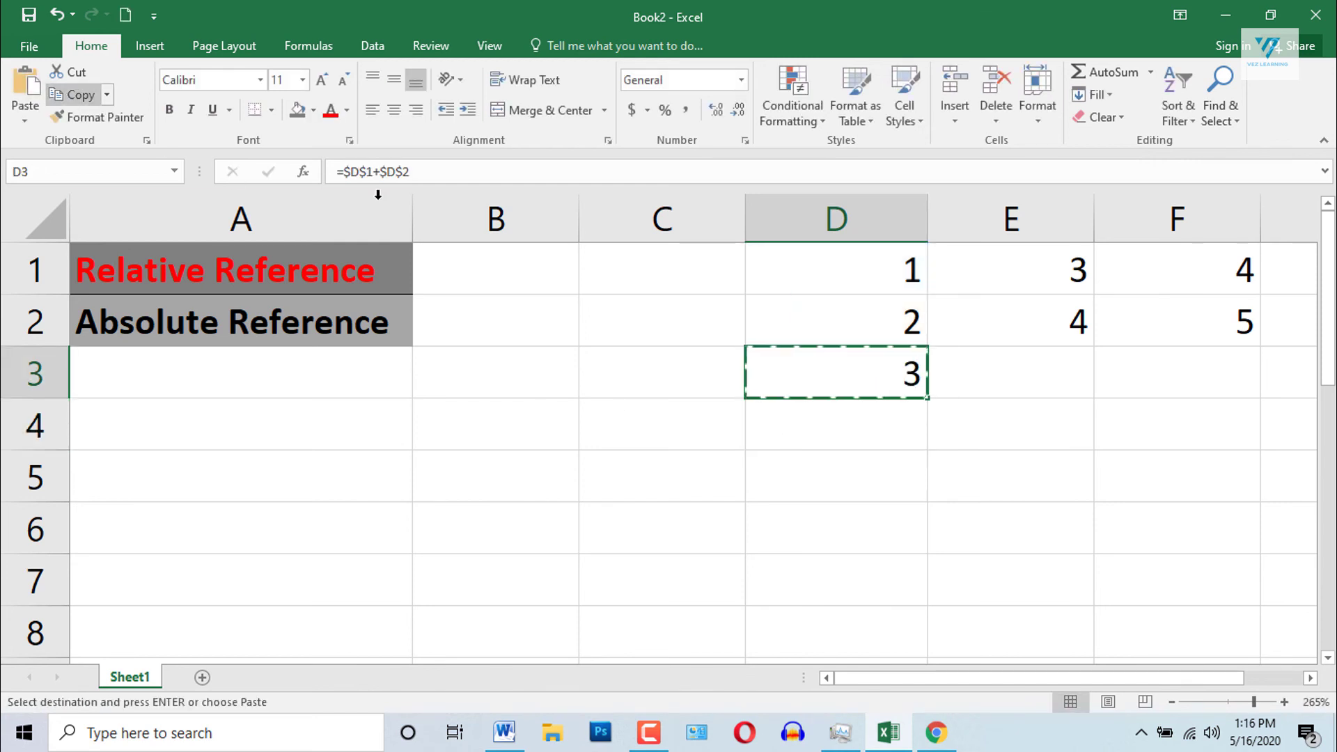
left_click(1010, 370)
left_click(26, 87)
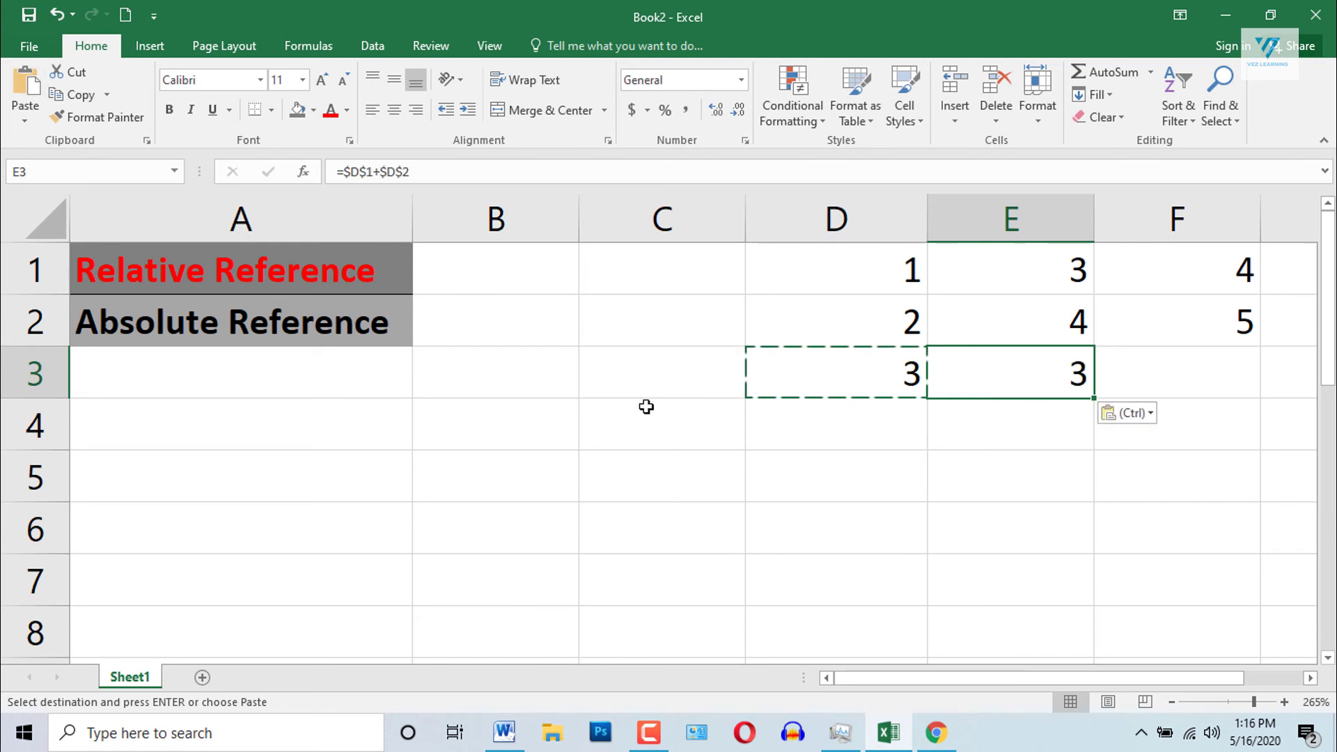
key("Escape")
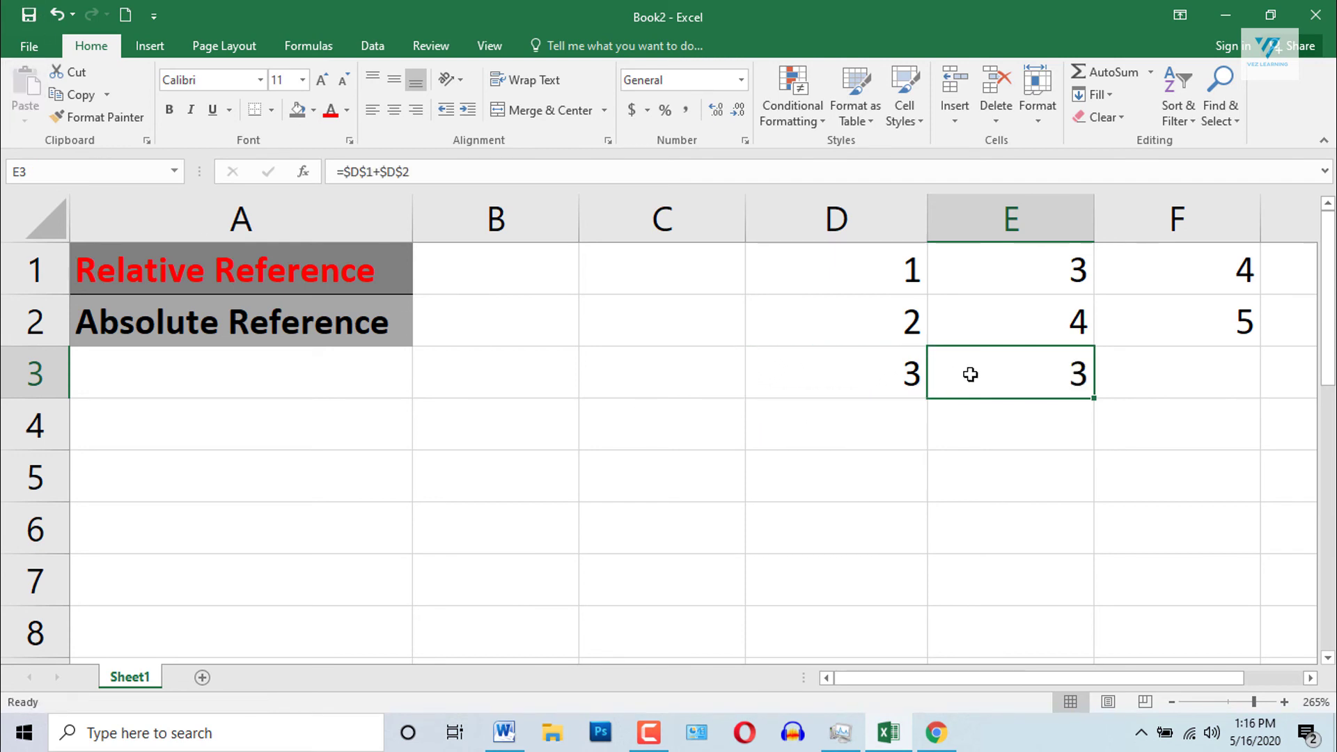
double_click(1043, 384)
left_click_drag(954, 374, 1178, 380)
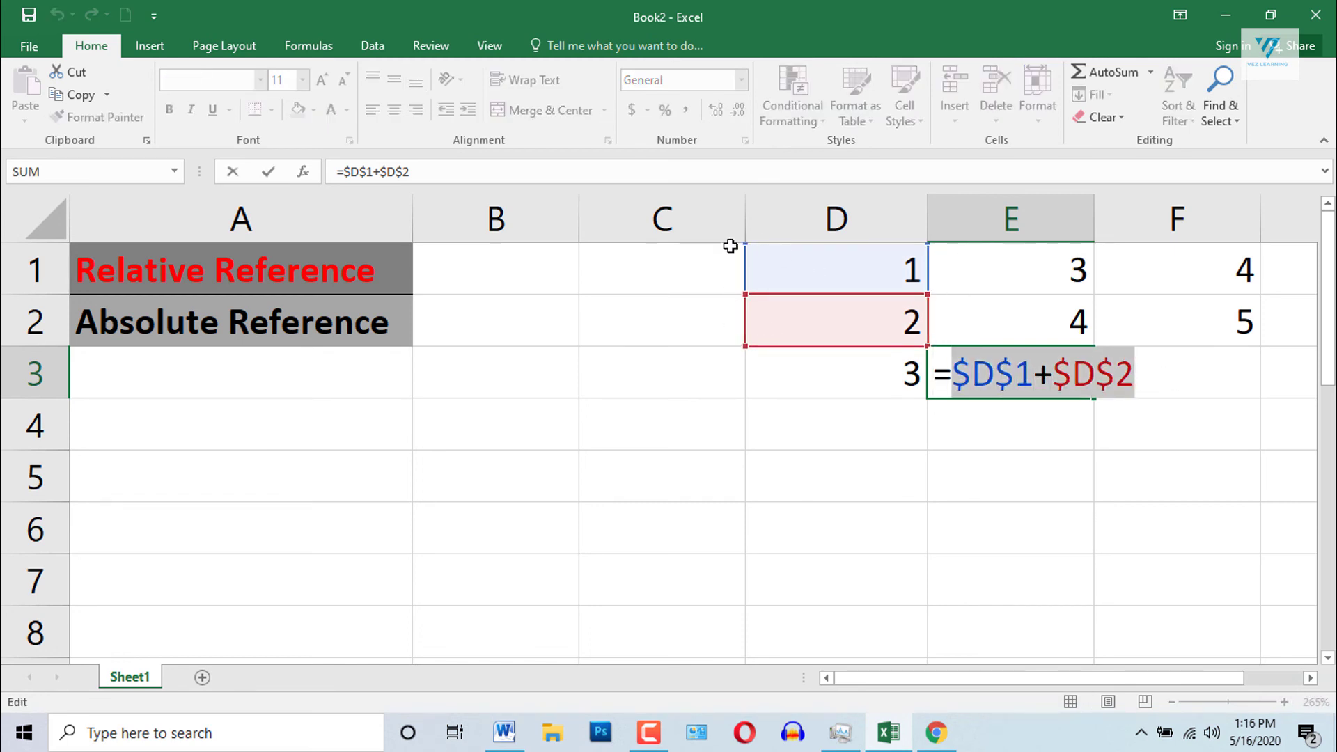
key("Escape")
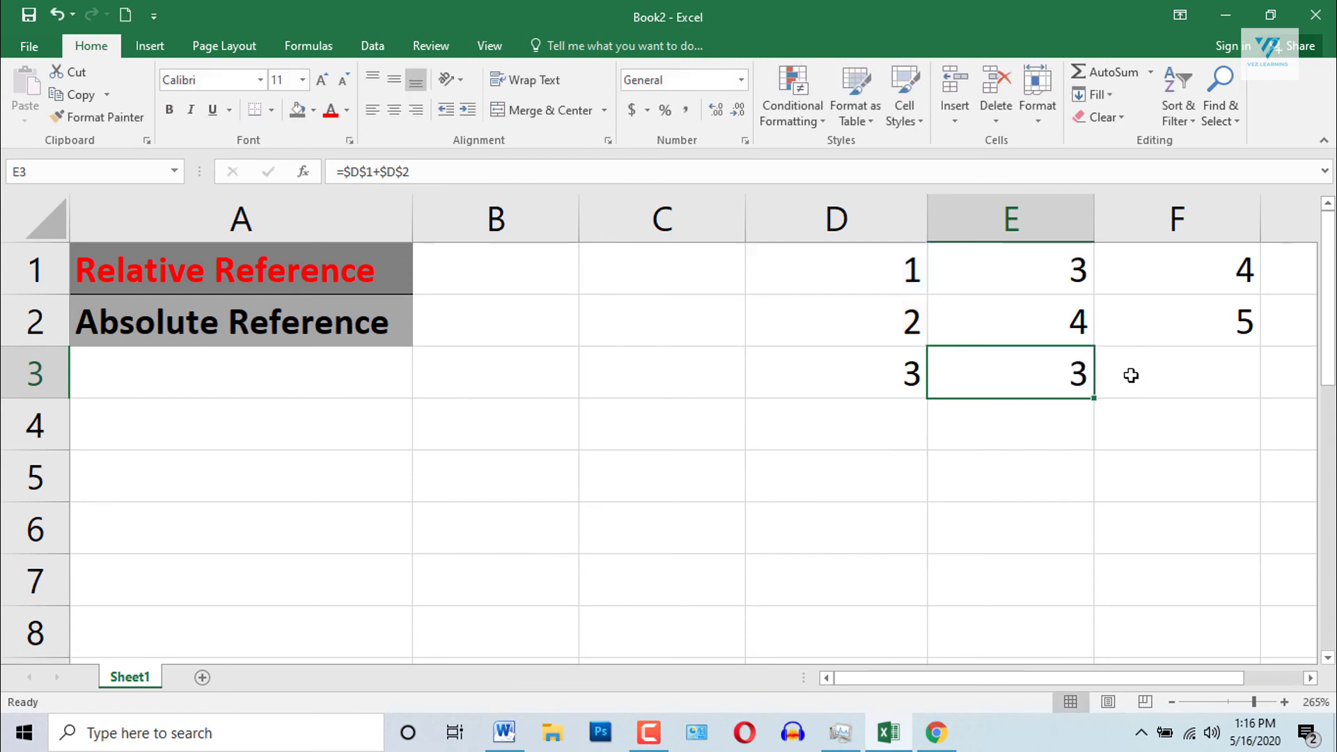
Copy E3 into F3 and verify it still reads =$D$1+$D$2
key("ctrl+c")
left_click(1176, 384)
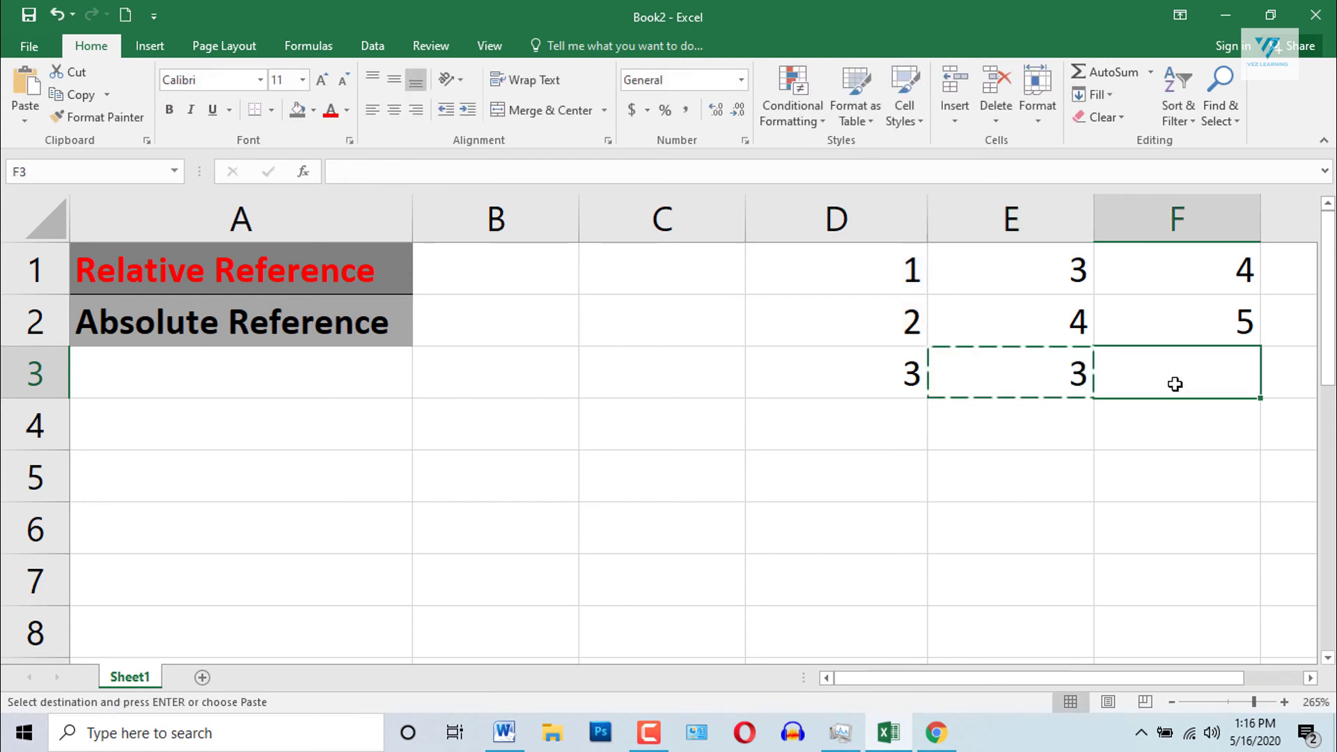
key("ctrl+v")
key("Escape")
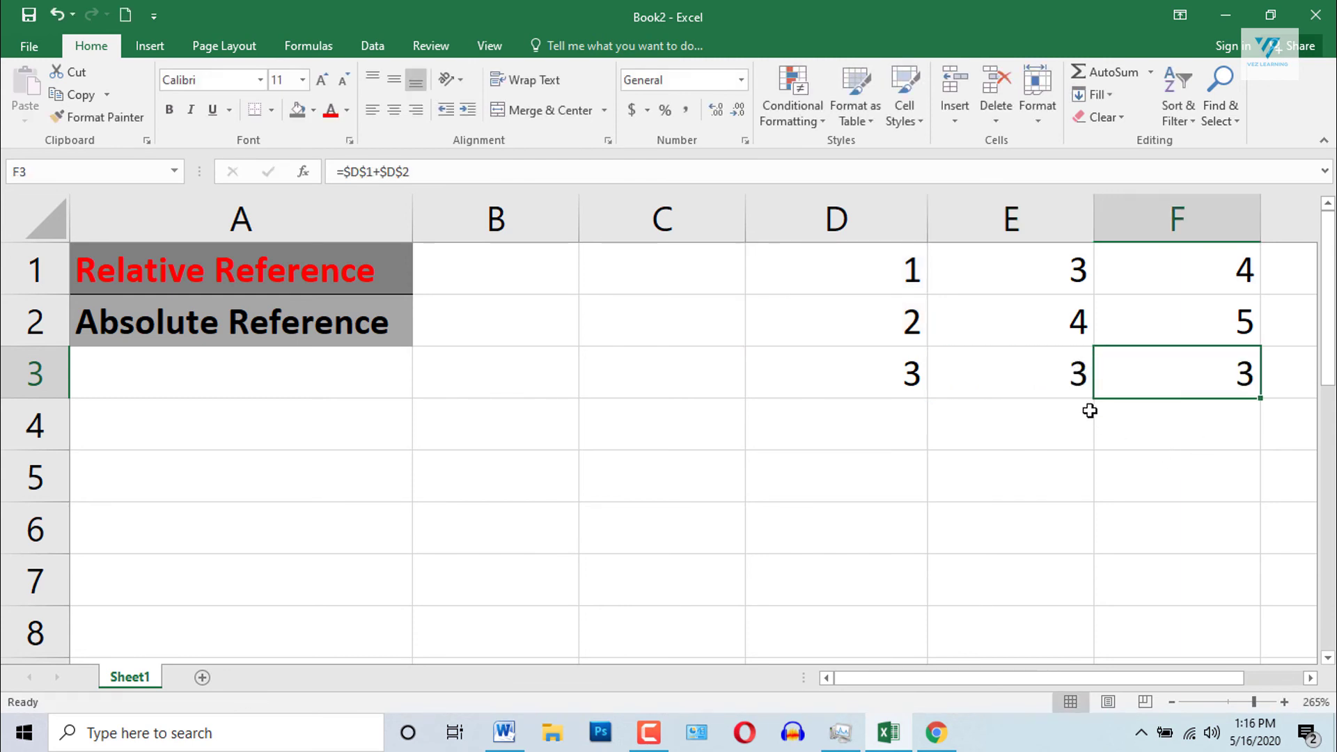
double_click(1177, 379)
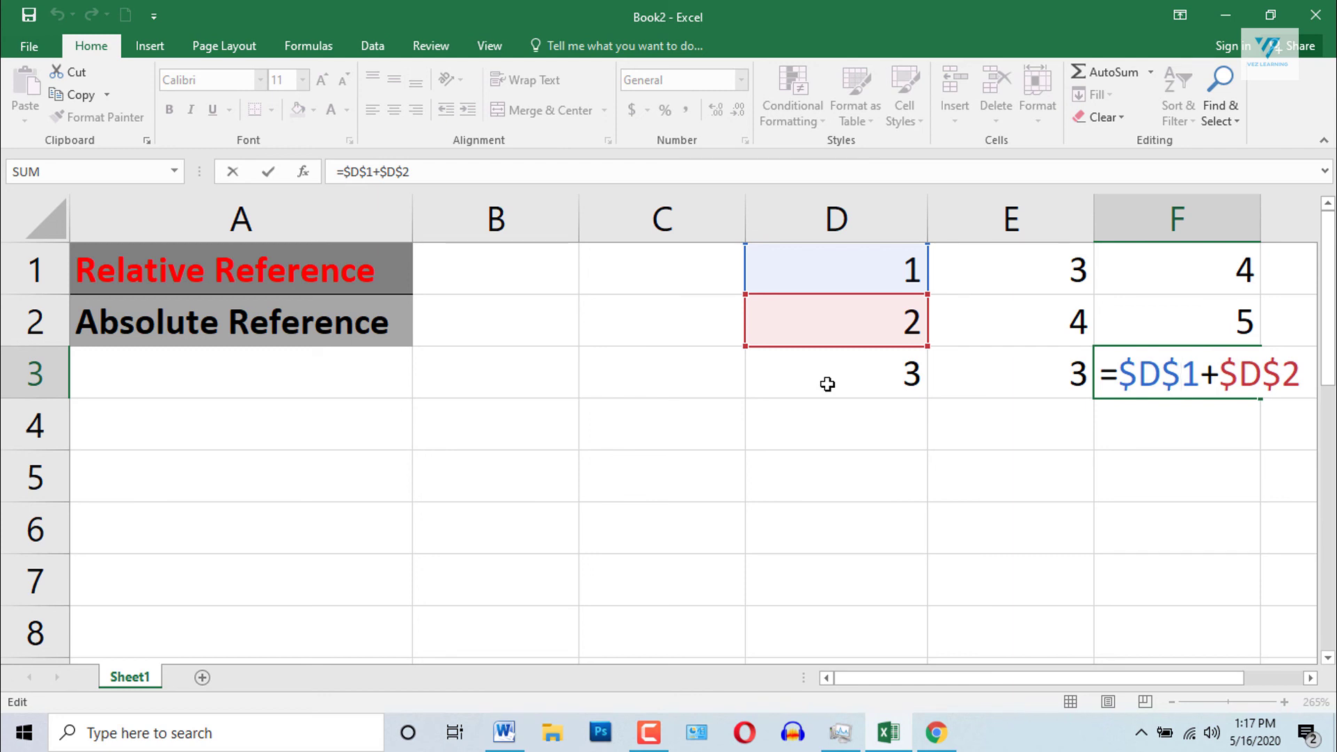
Enter 'Rank function' in B5 and make the A2 'Absolute Reference' text red
key("ctrl+Return")
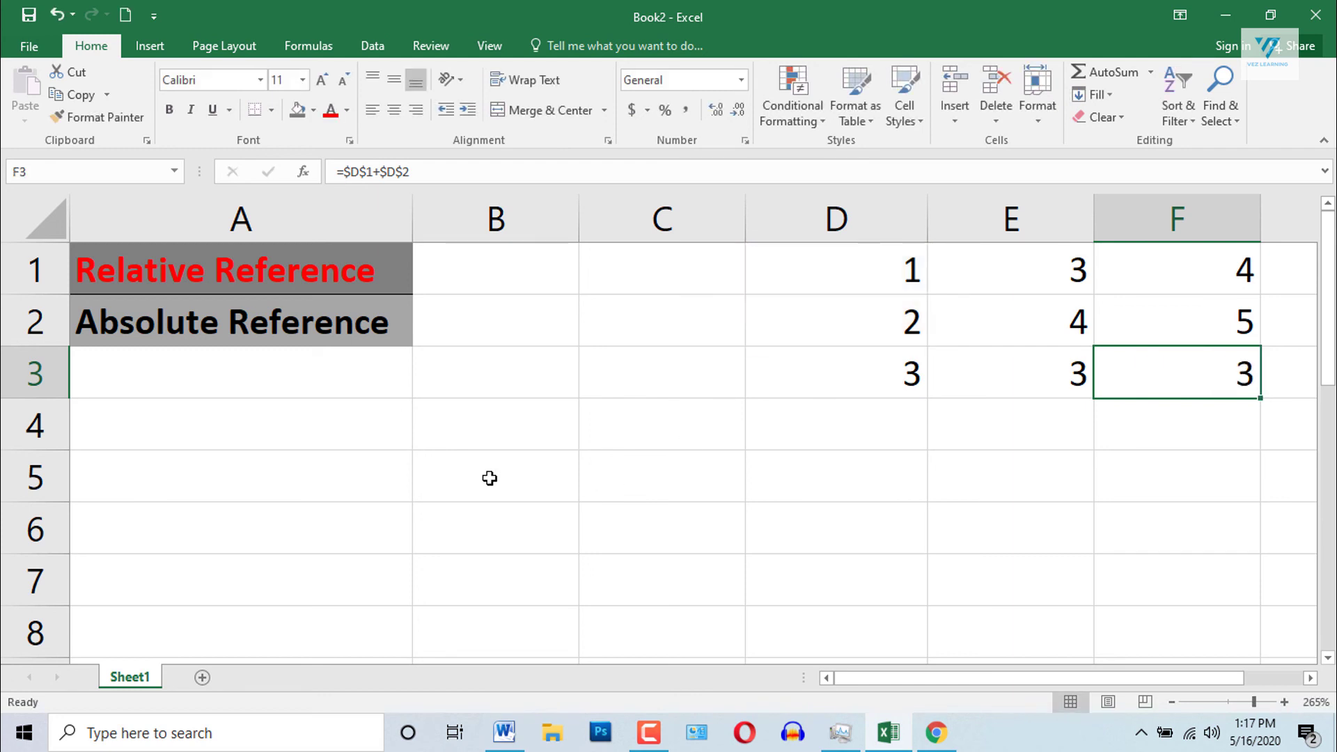
left_click(490, 477)
type("Rank")
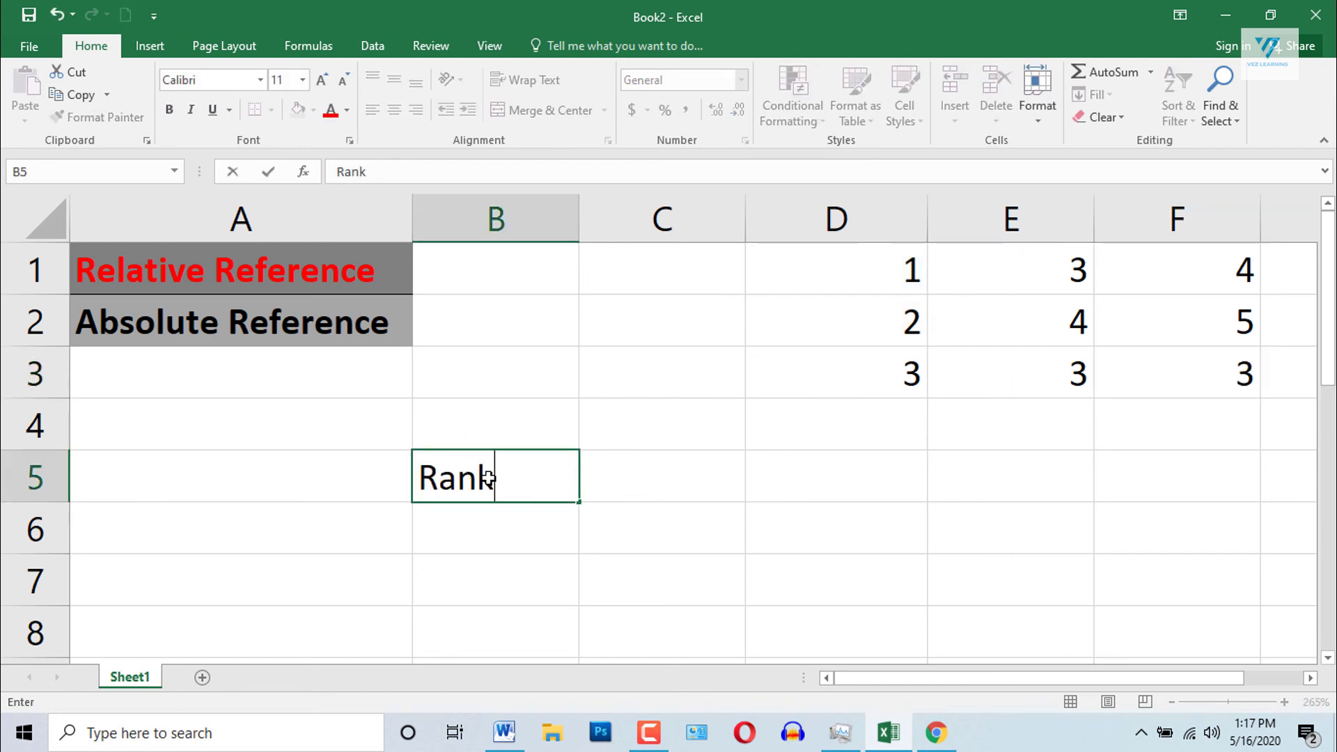
type(" funct")
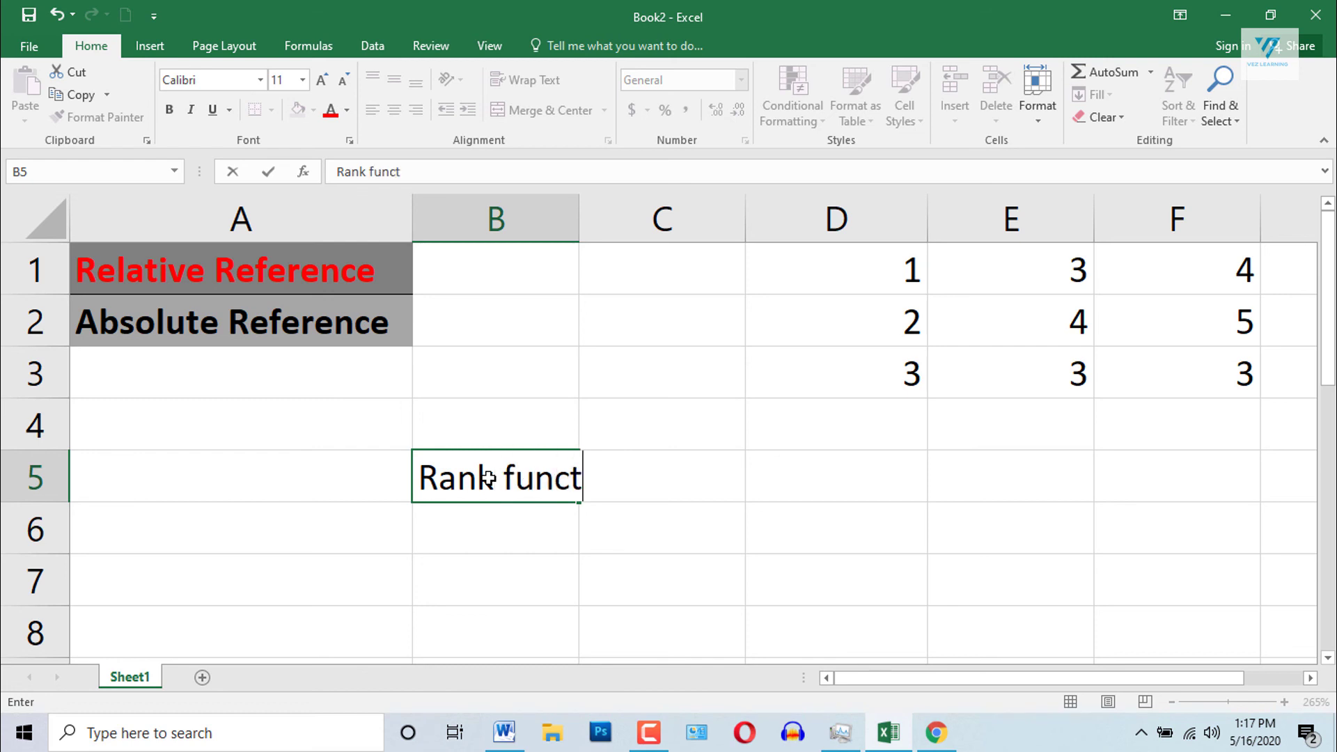
type("ion")
key("Return")
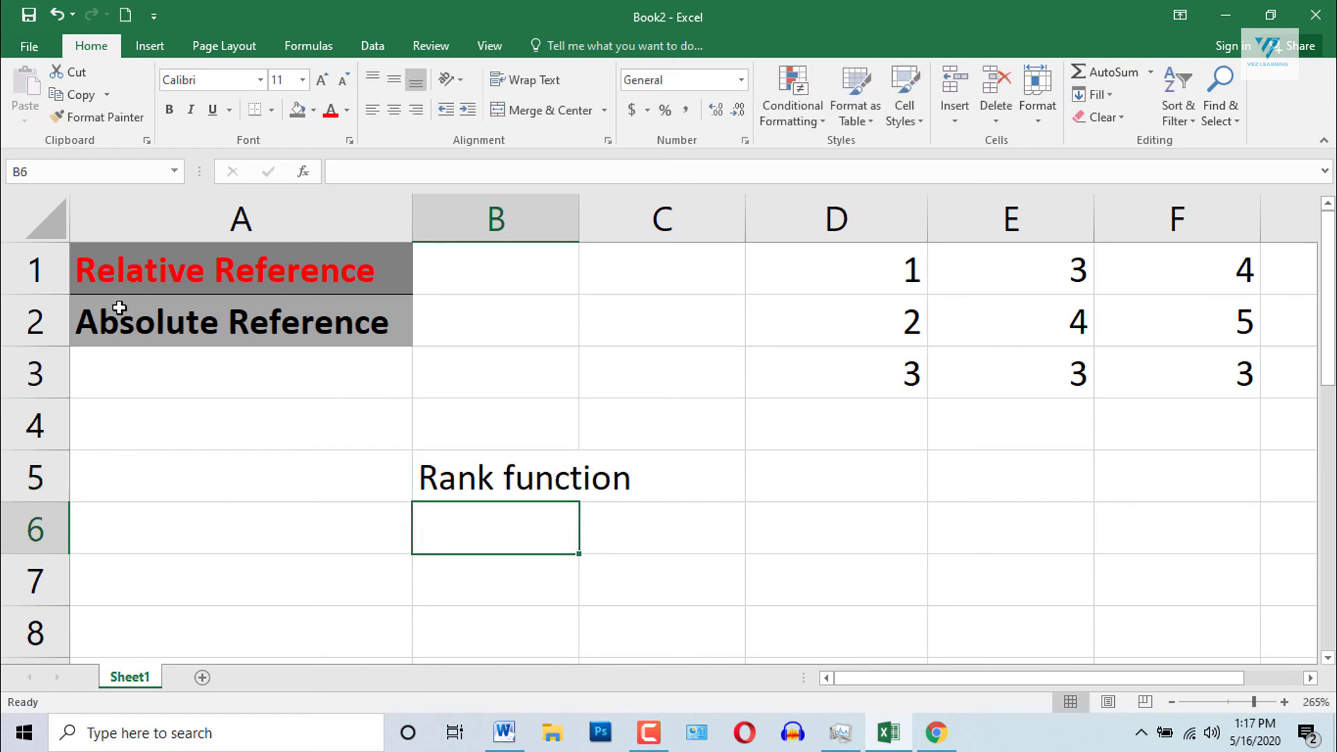
left_click(154, 301)
left_click(331, 112)
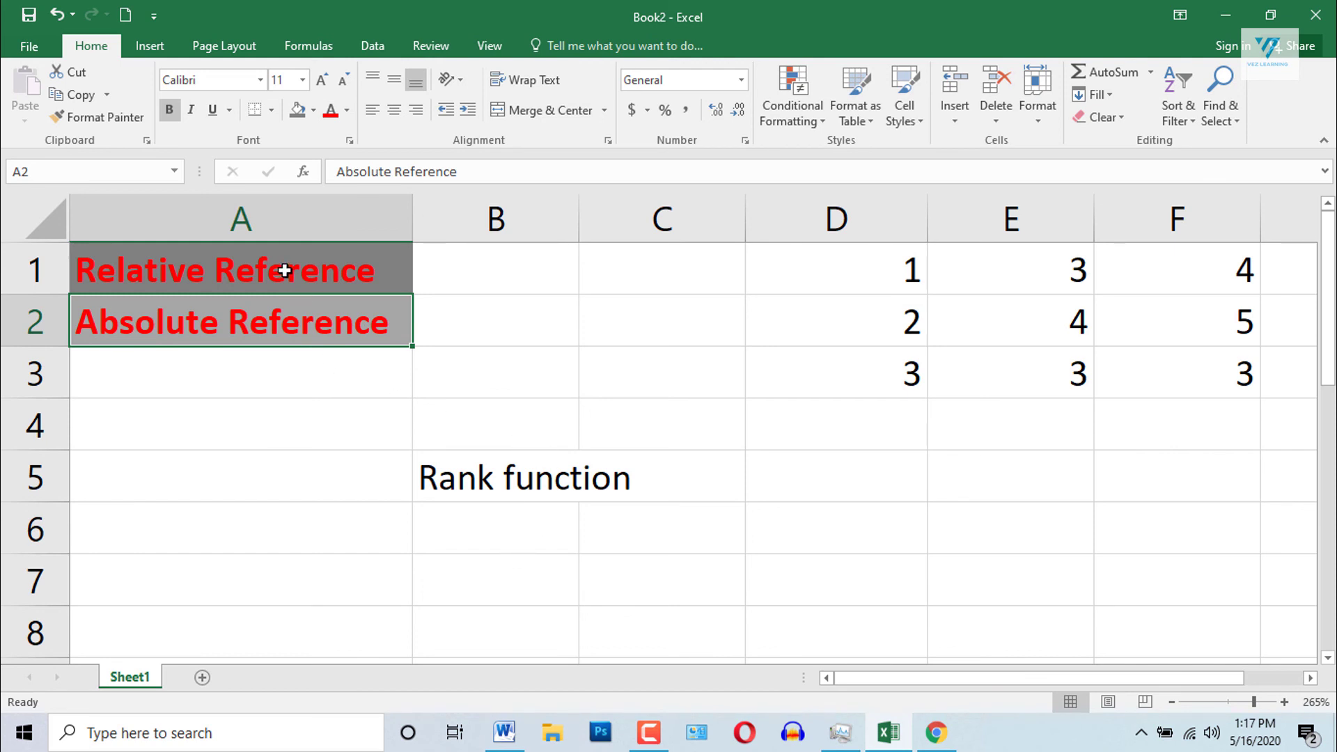
left_click_drag(284, 269, 293, 322)
left_click(471, 478)
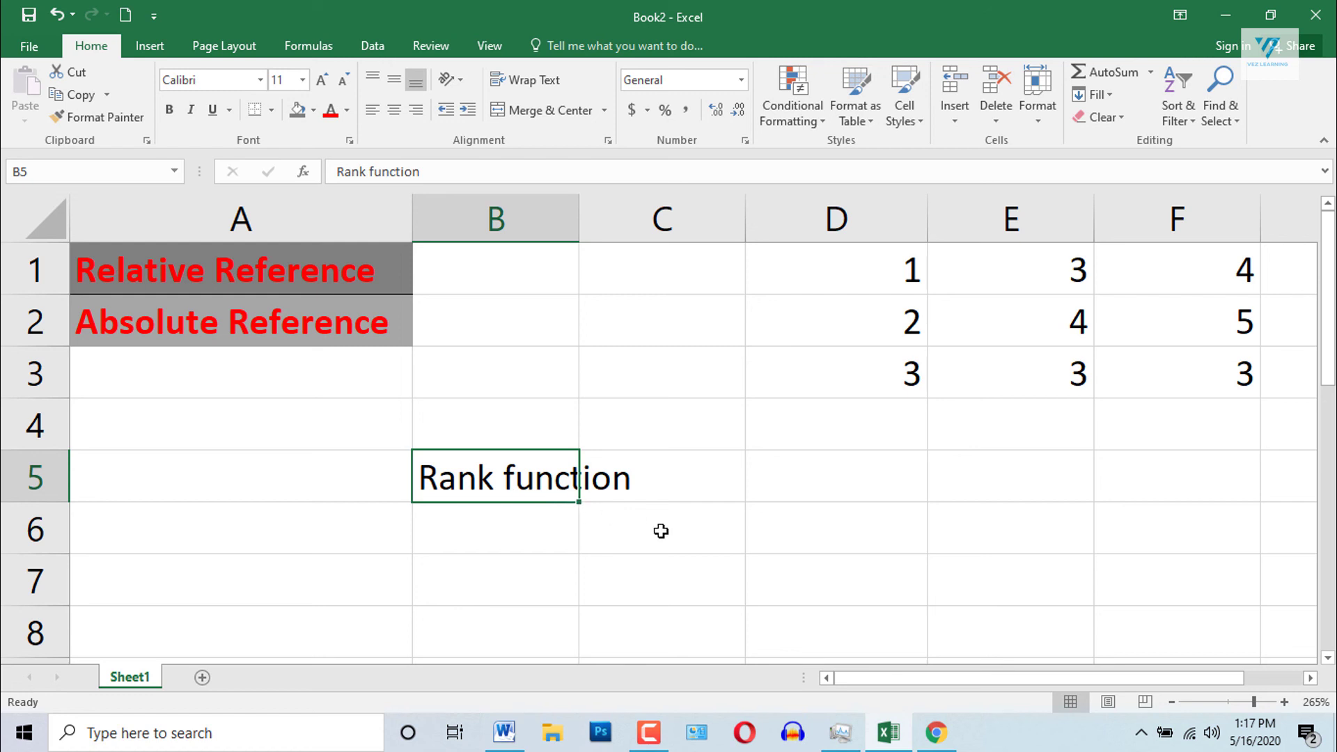
left_click(648, 732)
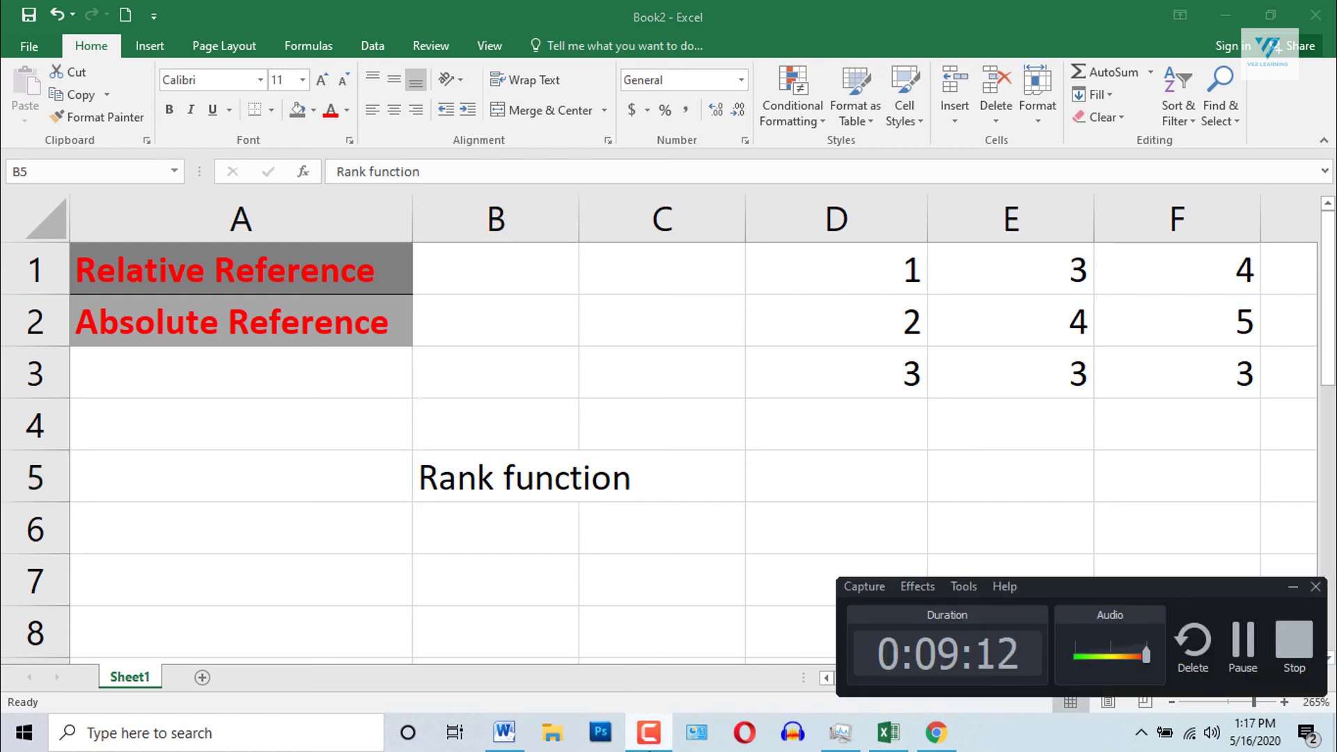